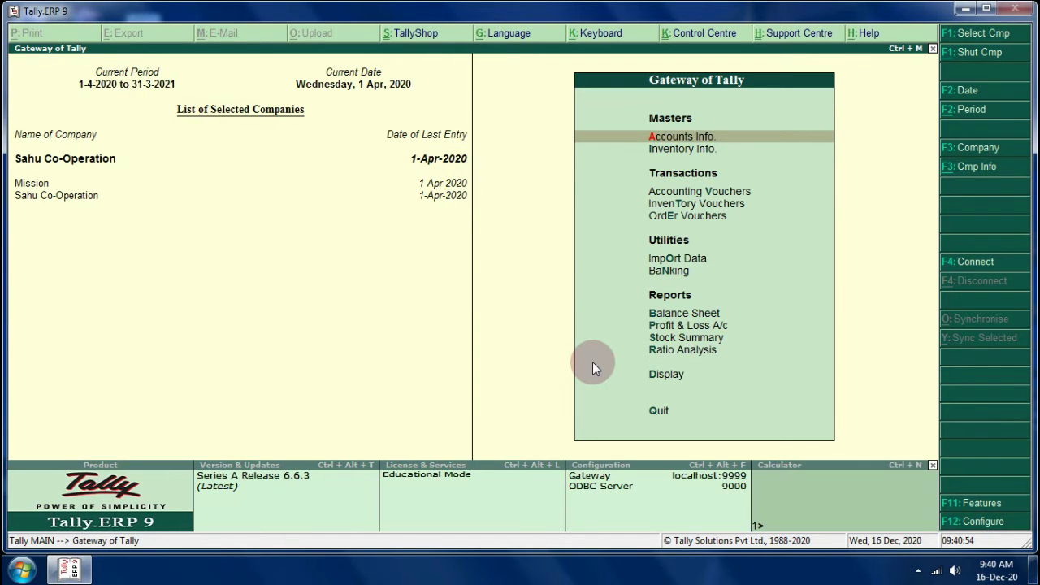
Start a new purchase voucher in voucher mode, leaving the supplier invoice number and date blank.
{"action": "key", "text": "Down"}
{"action": "key", "text": "Down"}
{"action": "key", "text": "Return"}
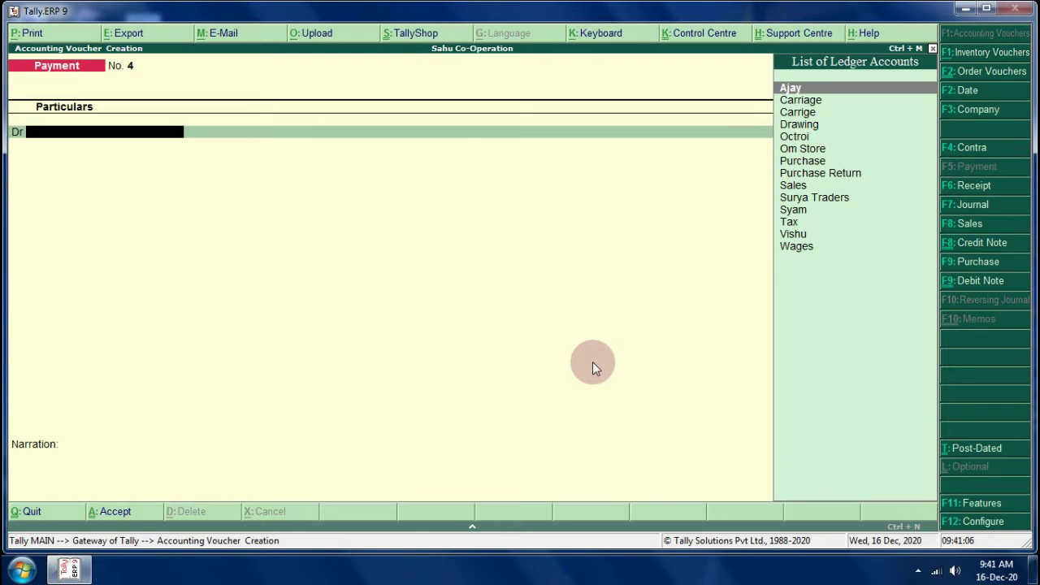
{"action": "key", "text": "F9"}
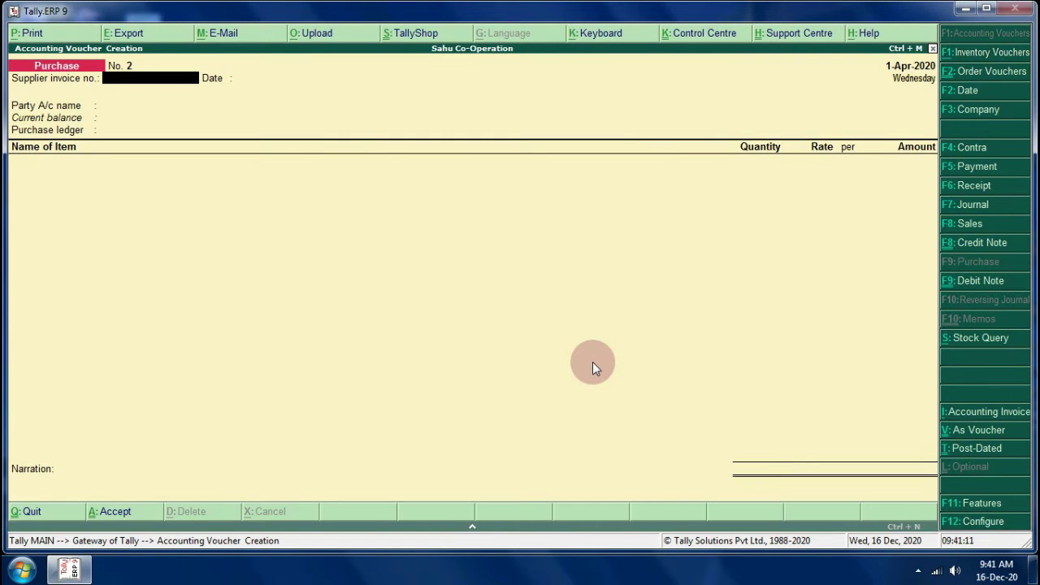
{"action": "key", "text": "ctrl+v"}
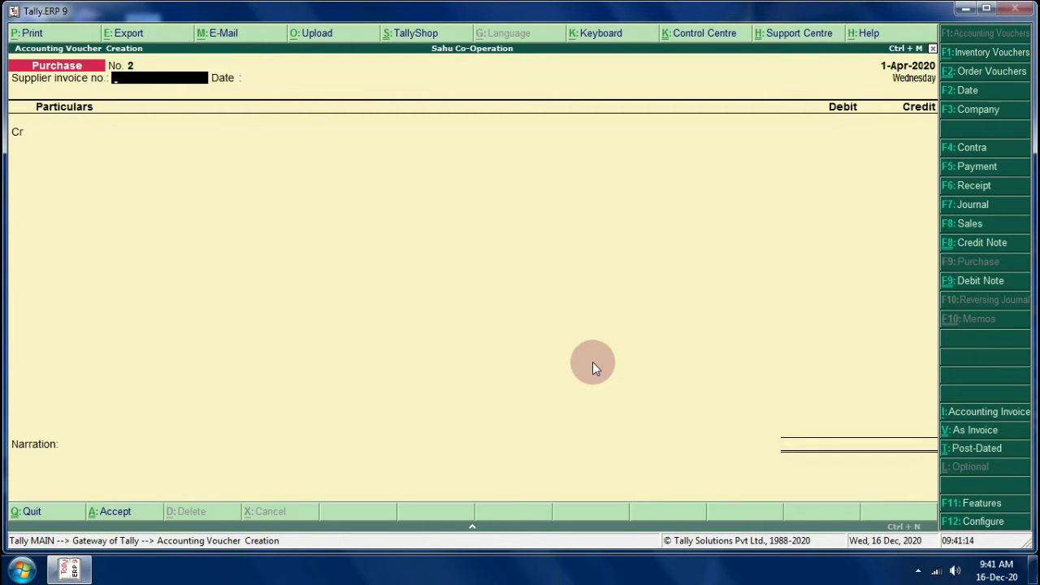
{"action": "key", "text": "Return"}
{"action": "key", "text": "Return"}
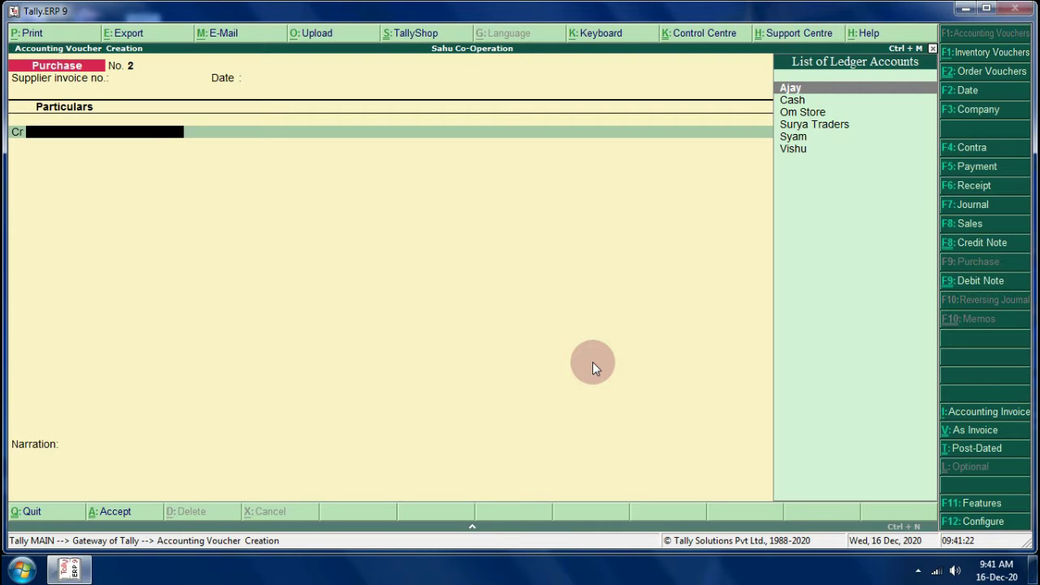
Create a new party ledger under the supplier's name for the credit line and place it under Sundry Creditors.
{"action": "key", "text": "alt+c"}
{"action": "type", "text": "S"}
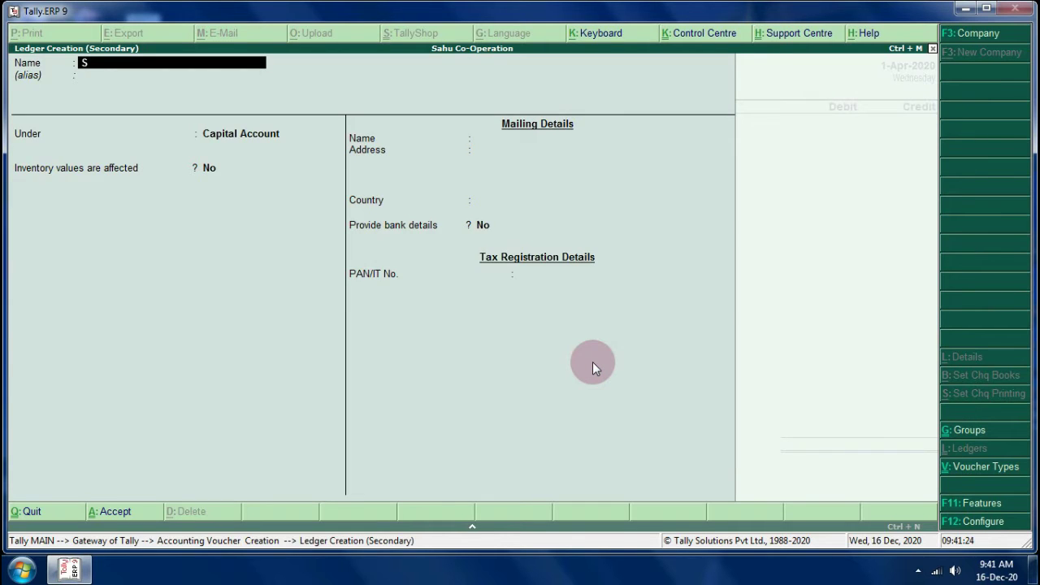
{"action": "type", "text": "hankar"}
{"action": "key", "text": "Return"}
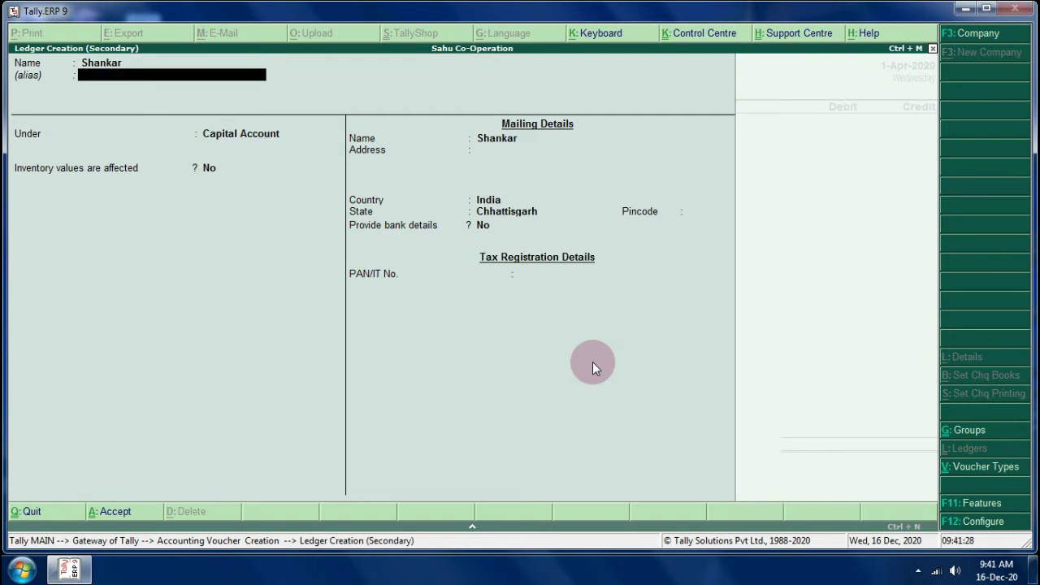
{"action": "key", "text": "Return"}
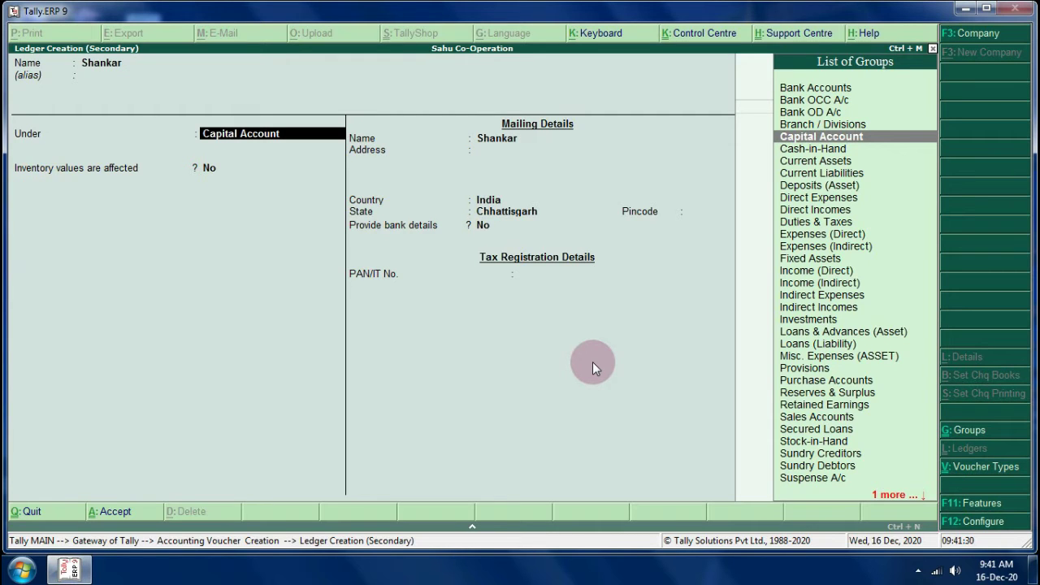
{"action": "type", "text": "S"}
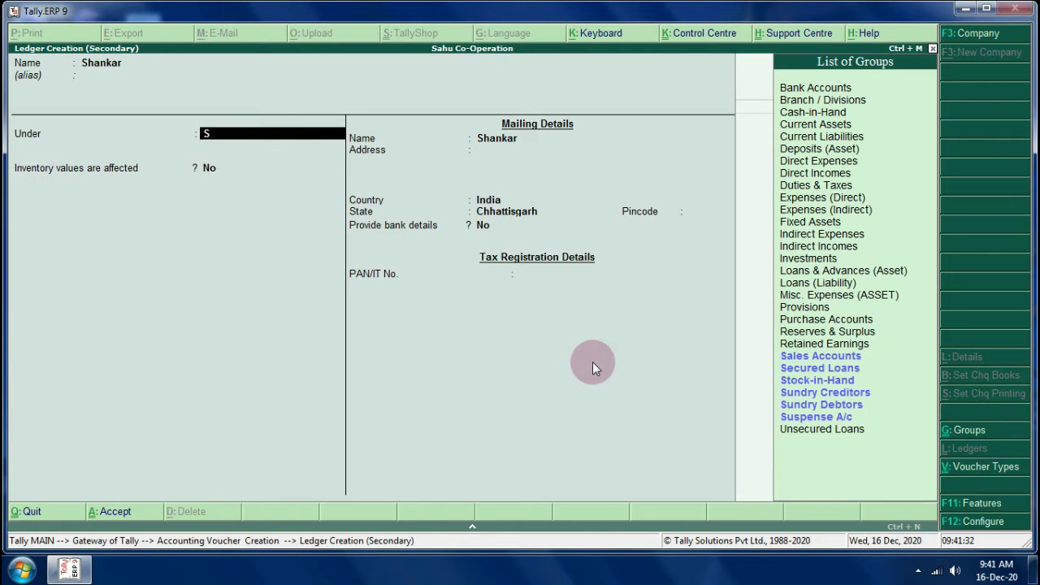
{"action": "key", "text": "Down"}
{"action": "key", "text": "Down"}
{"action": "key", "text": "Down"}
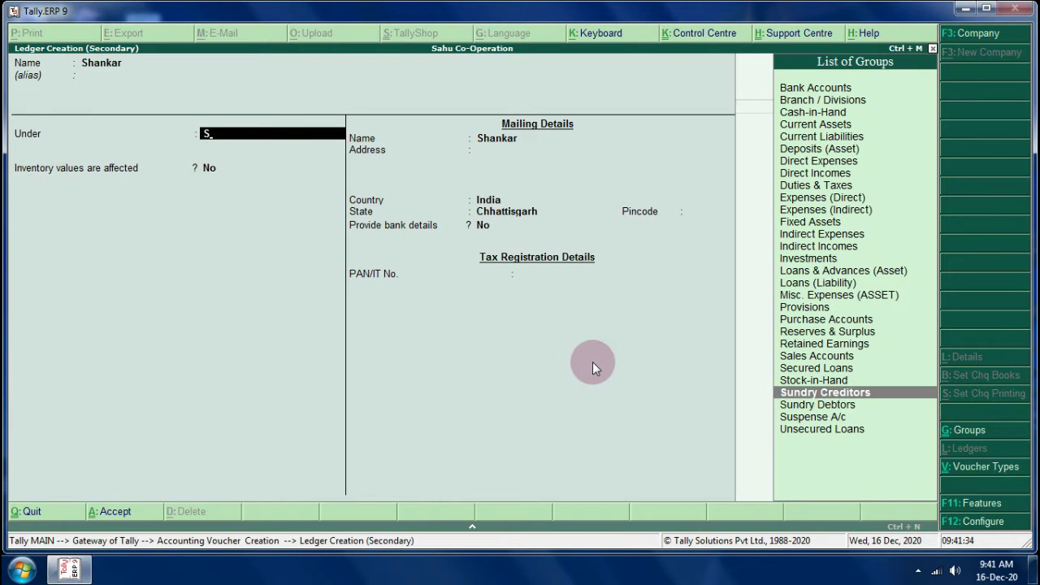
{"action": "key", "text": "Return"}
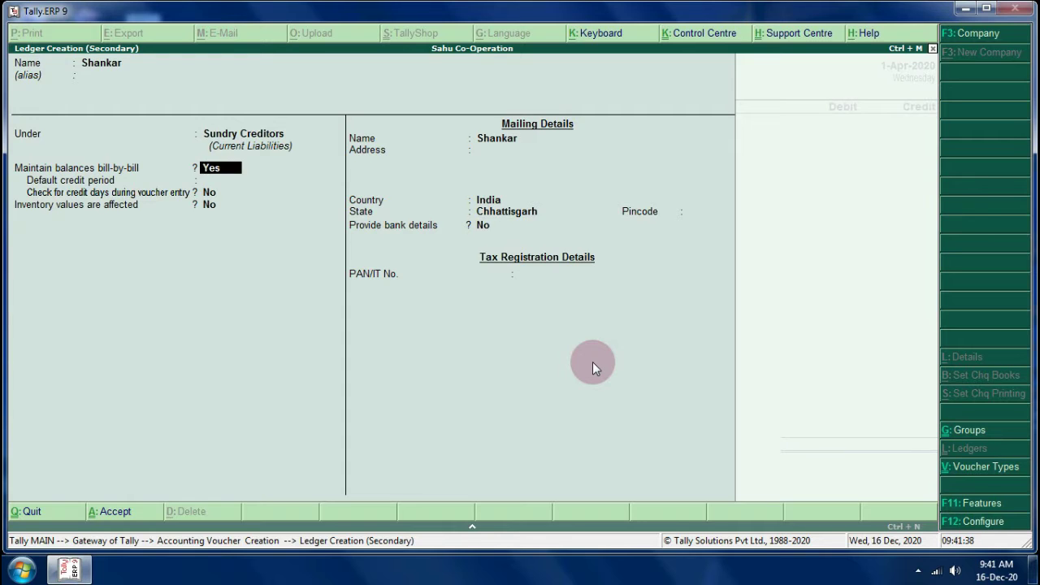
Keep the default bill-by-bill, mailing and tax settings of the supplier ledger and save it.
{"action": "key", "text": "Return"}
{"action": "key", "text": "Return"}
{"action": "key", "text": "Return"}
{"action": "key", "text": "Return"}
{"action": "key", "text": "Return"}
{"action": "key", "text": "Return"}
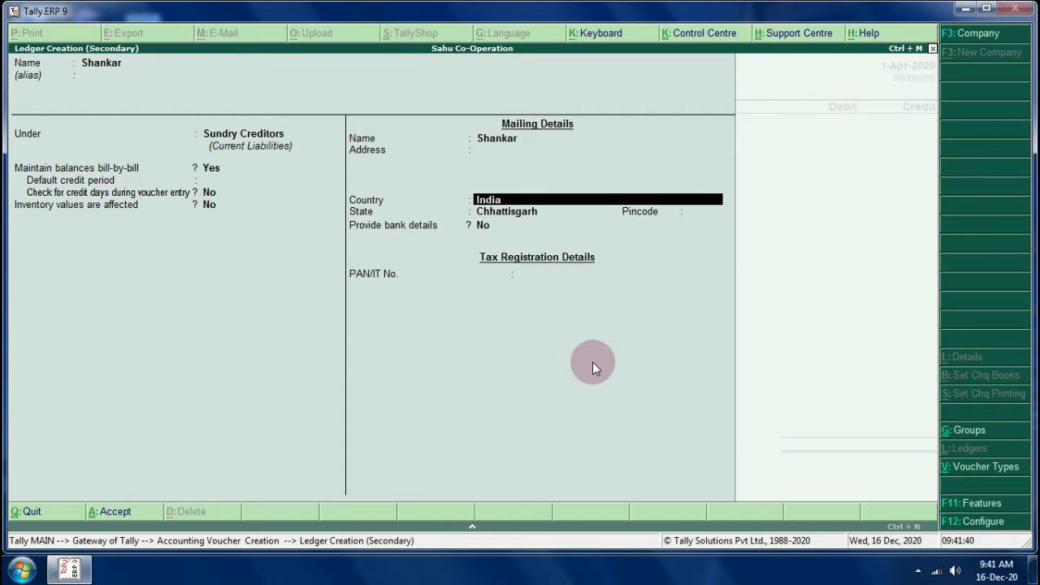
{"action": "key", "text": "Return"}
{"action": "key", "text": "Return"}
{"action": "key", "text": "Return"}
{"action": "key", "text": "Return"}
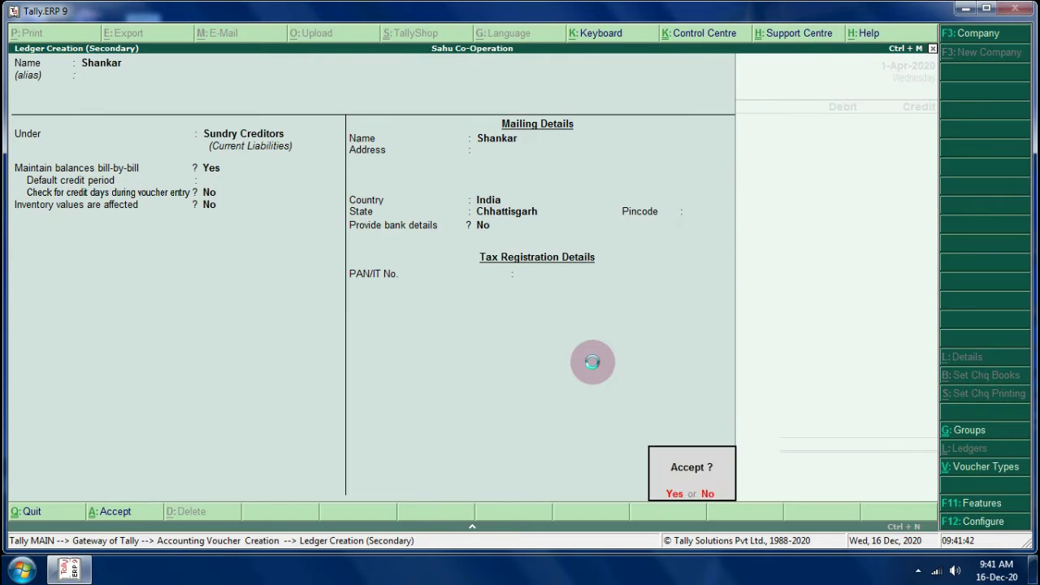
{"action": "key", "text": "Return"}
Accept the supplier's details with the state Chhattisgarh and credit the supplier with 1350.
{"action": "key", "text": "Return"}
{"action": "key", "text": "Return"}
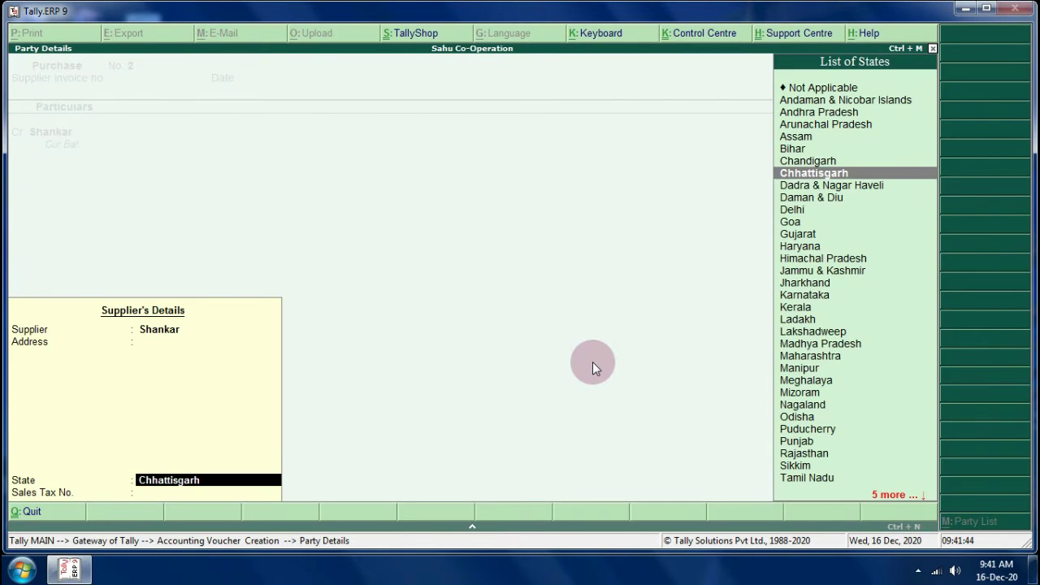
{"action": "key", "text": "Return"}
{"action": "key", "text": "Return"}
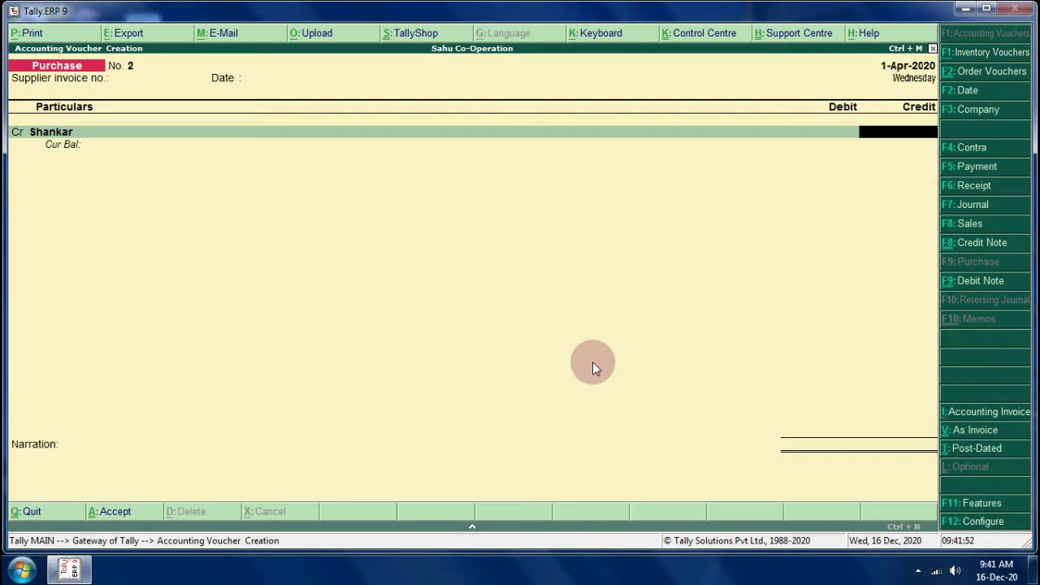
{"action": "type", "text": "1350"}
{"action": "key", "text": "Return"}
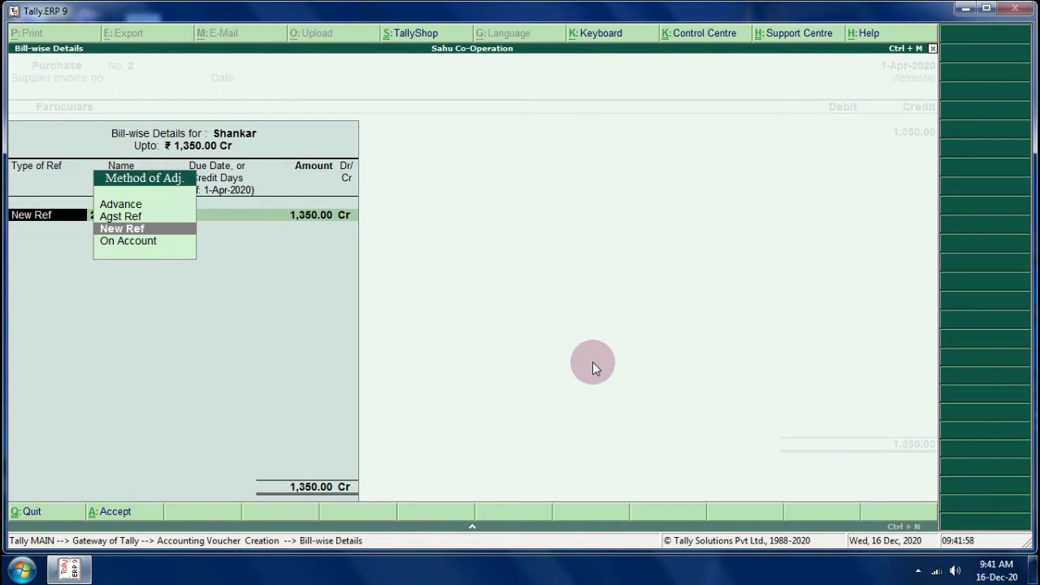
Record the bill-wise details as New Ref 2 with 20 credit days for the full 1,350.00.
{"action": "key", "text": "Return"}
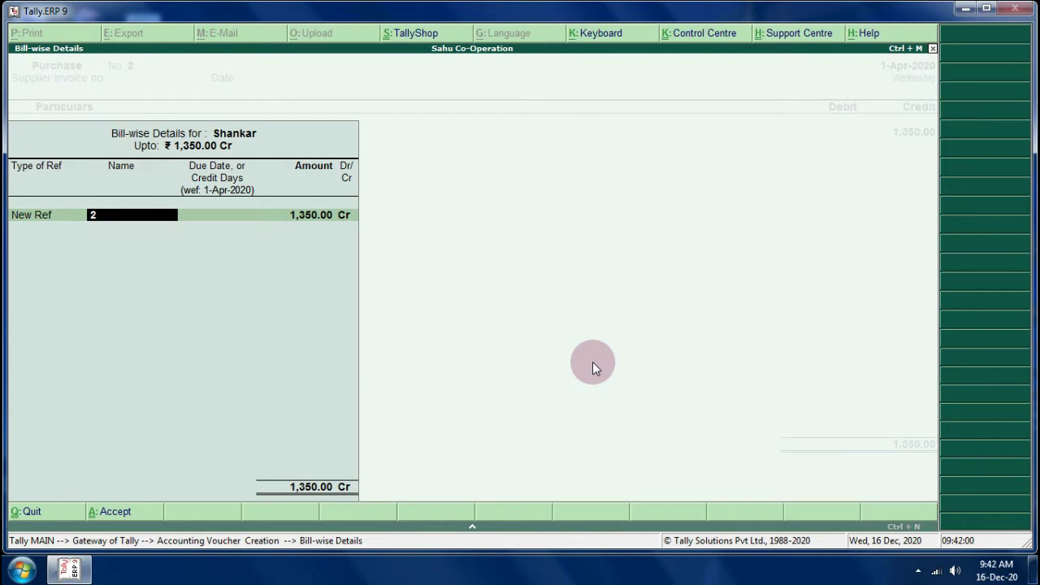
{"action": "key", "text": "Return"}
{"action": "type", "text": "2"}
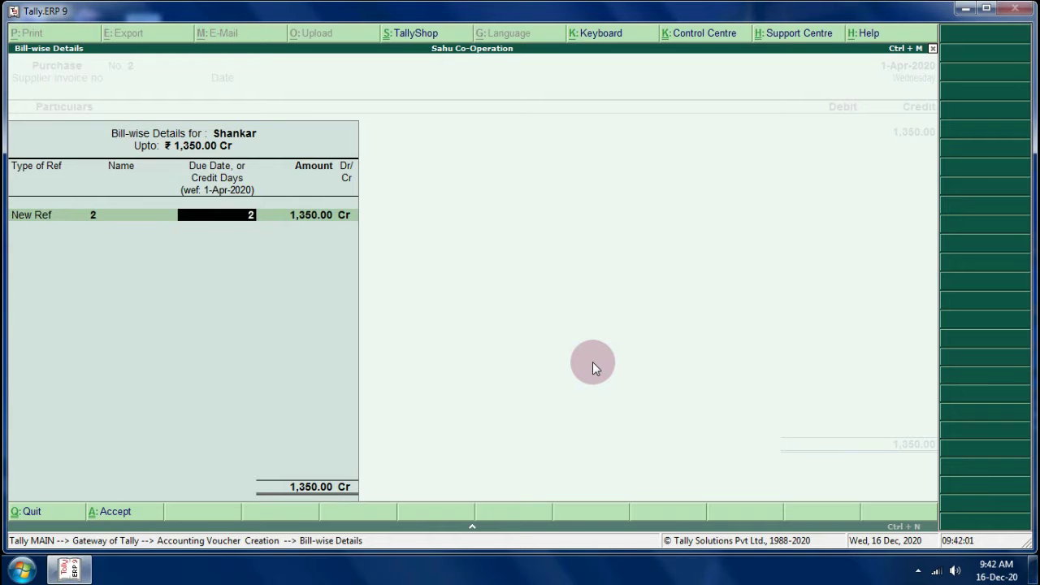
{"action": "type", "text": "0"}
{"action": "key", "text": "Return"}
{"action": "key", "text": "Return"}
{"action": "key", "text": "Return"}
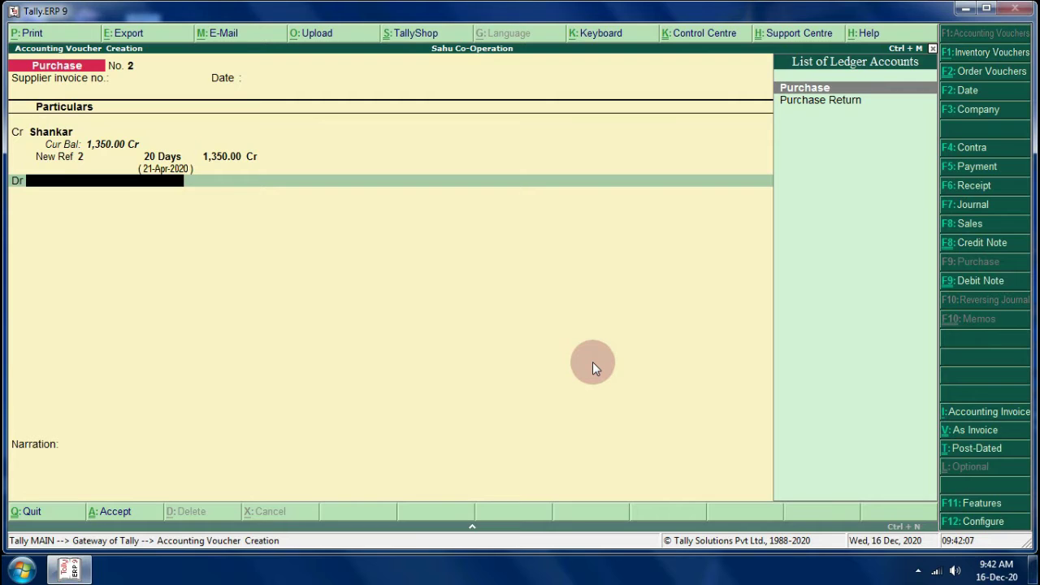
Choose Purchase as the debit ledger and alter that ledger so inventory values are not affected.
{"action": "key", "text": "Return"}
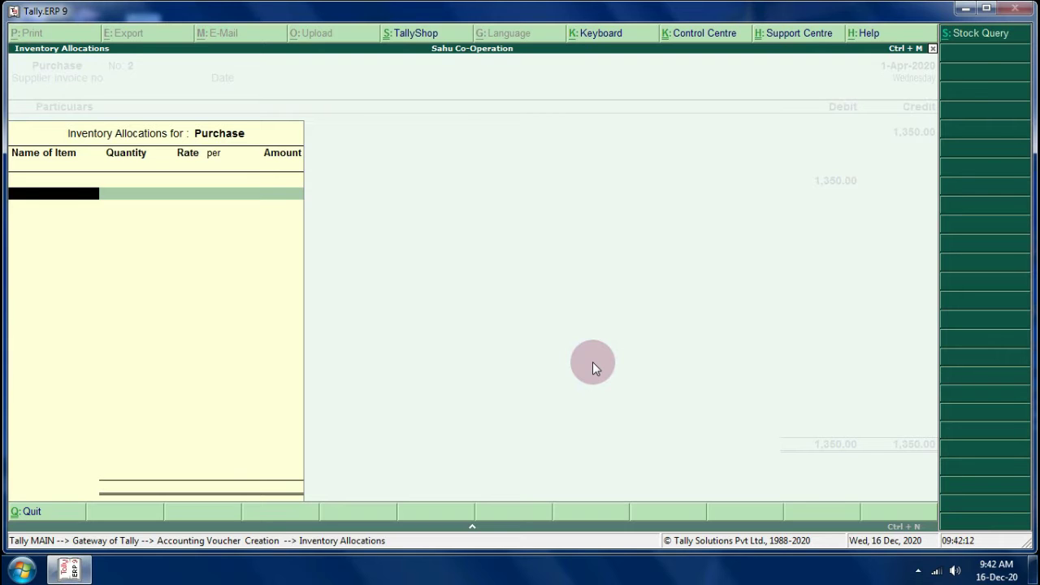
{"action": "key", "text": "Escape"}
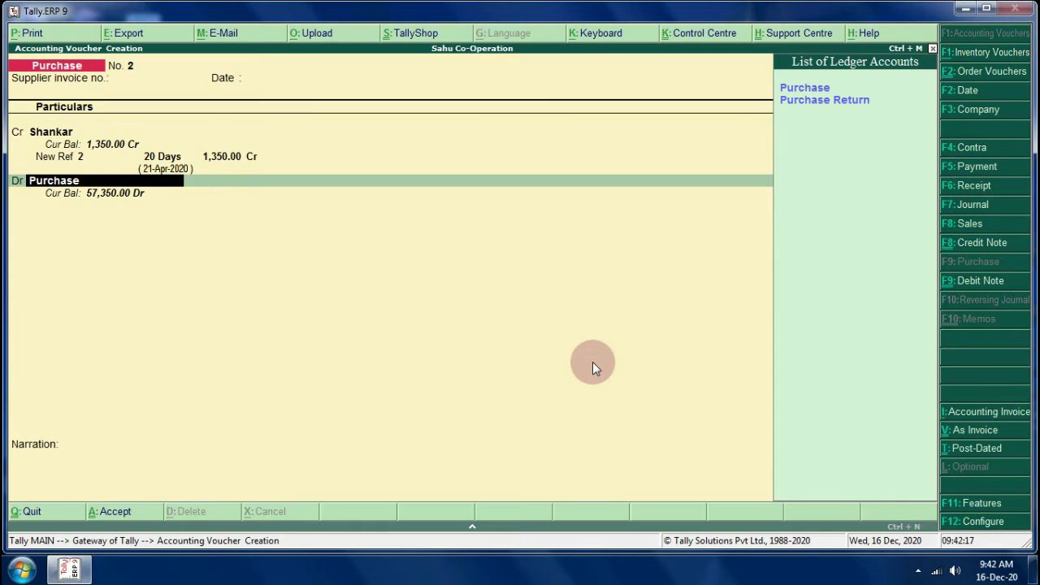
{"action": "key", "text": "ctrl+Return"}
{"action": "key", "text": "Return"}
{"action": "key", "text": "Return"}
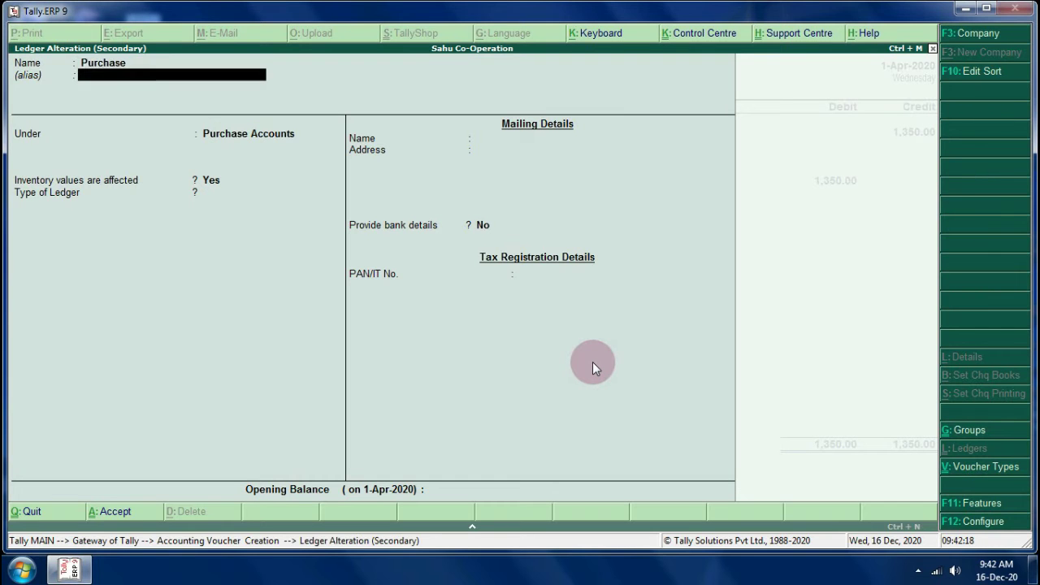
{"action": "key", "text": "Return"}
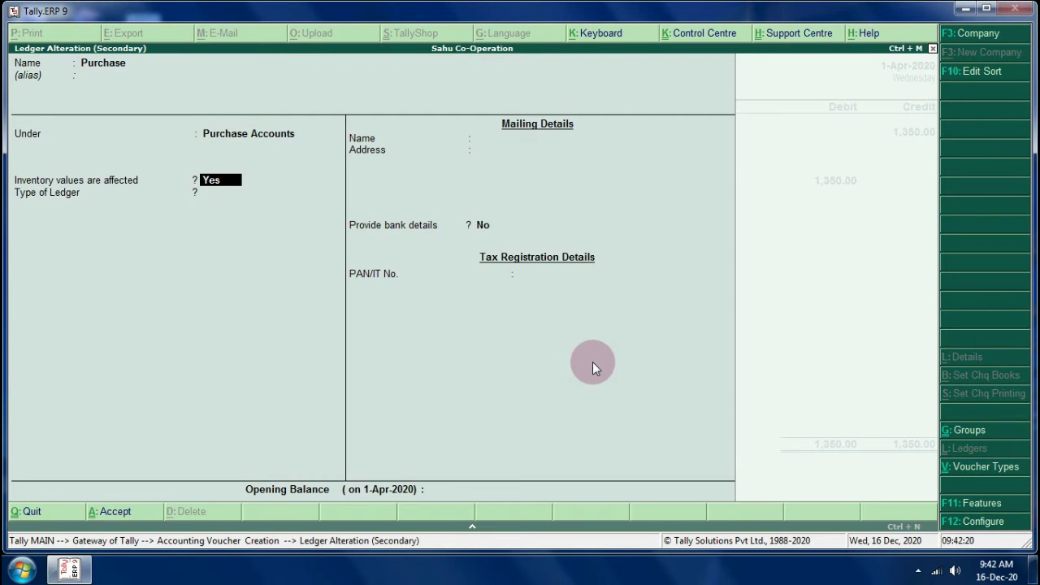
{"action": "type", "text": "n"}
{"action": "key", "text": "ctrl+a"}
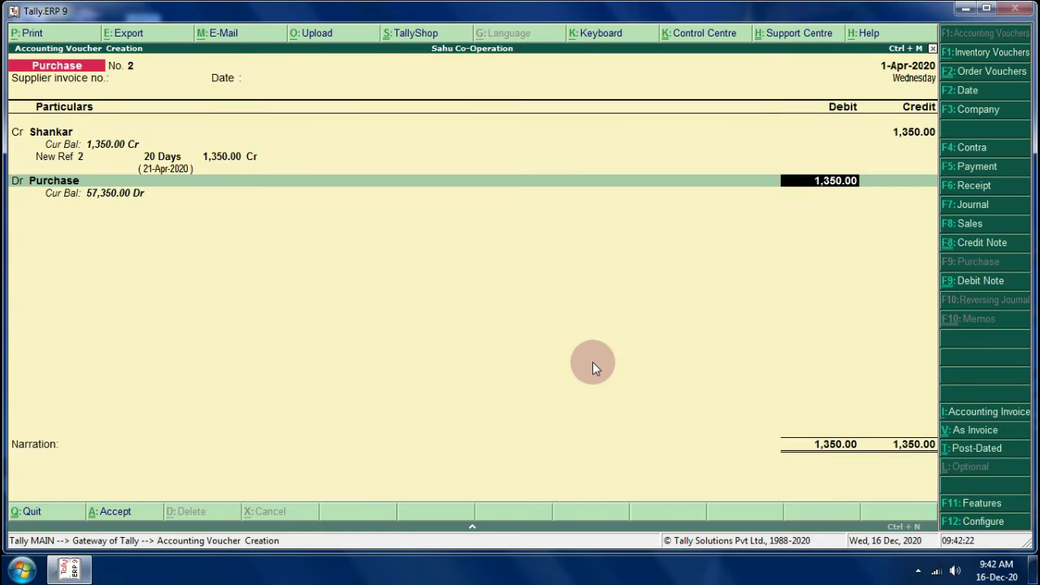
Debit Purchase with 1,350.00, save the voucher without a narration, and leave the next voucher's supplier invoice number and date blank.
{"action": "key", "text": "Return"}
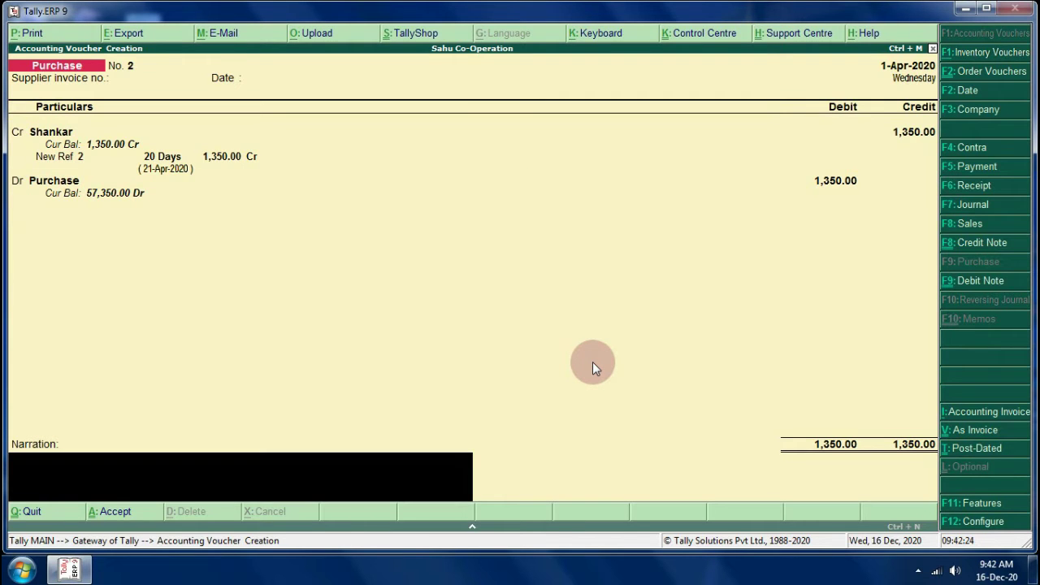
{"action": "key", "text": "Return"}
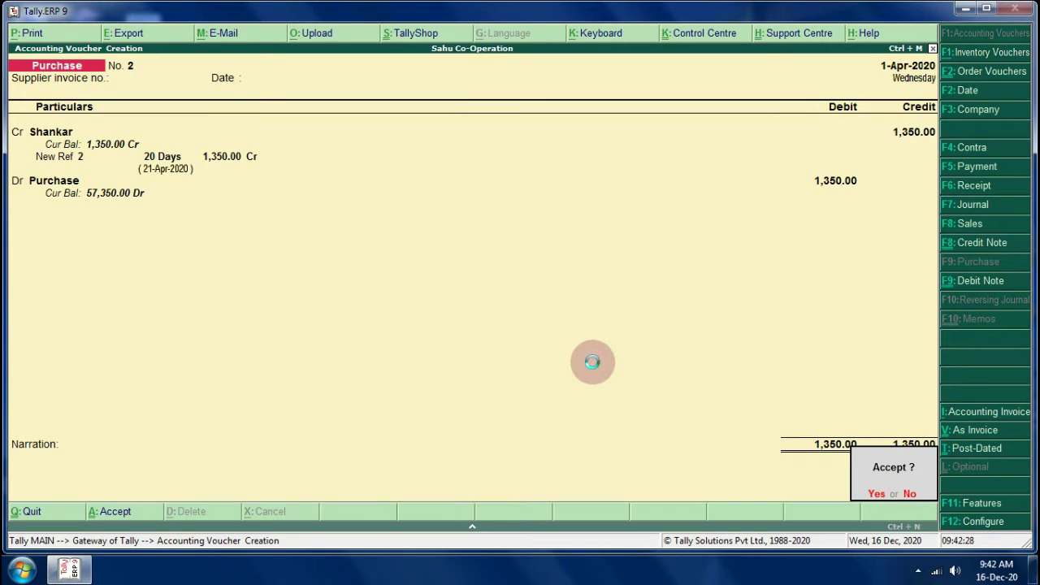
{"action": "key", "text": "Return"}
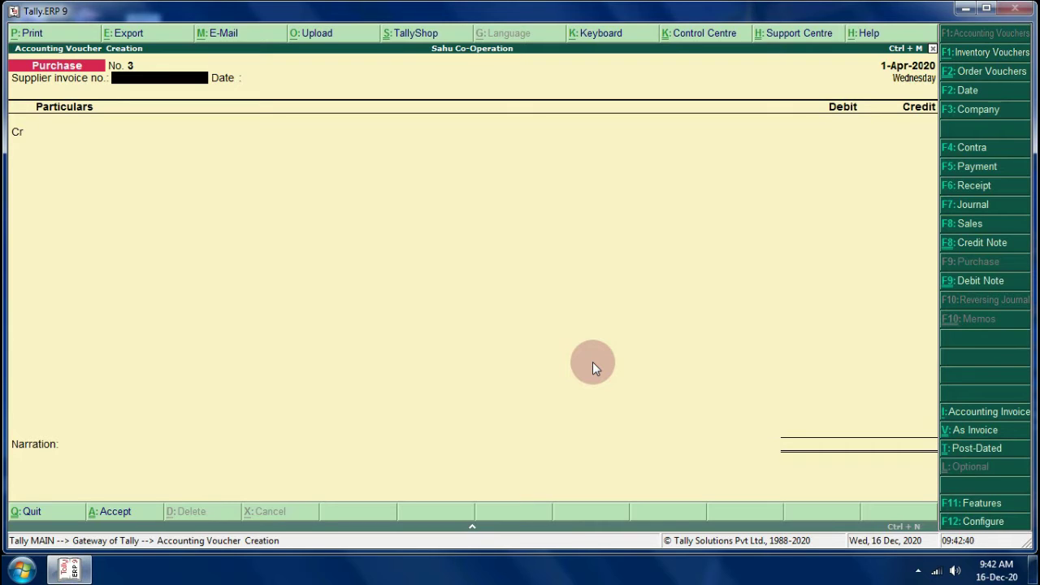
{"action": "key", "text": "Return"}
{"action": "key", "text": "Return"}
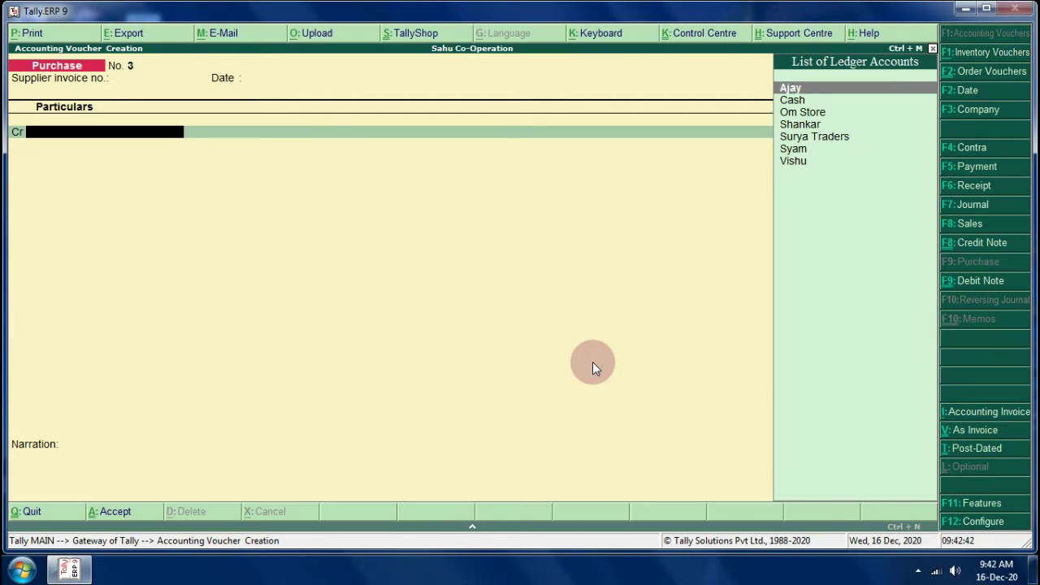
{"action": "type", "text": "S"}
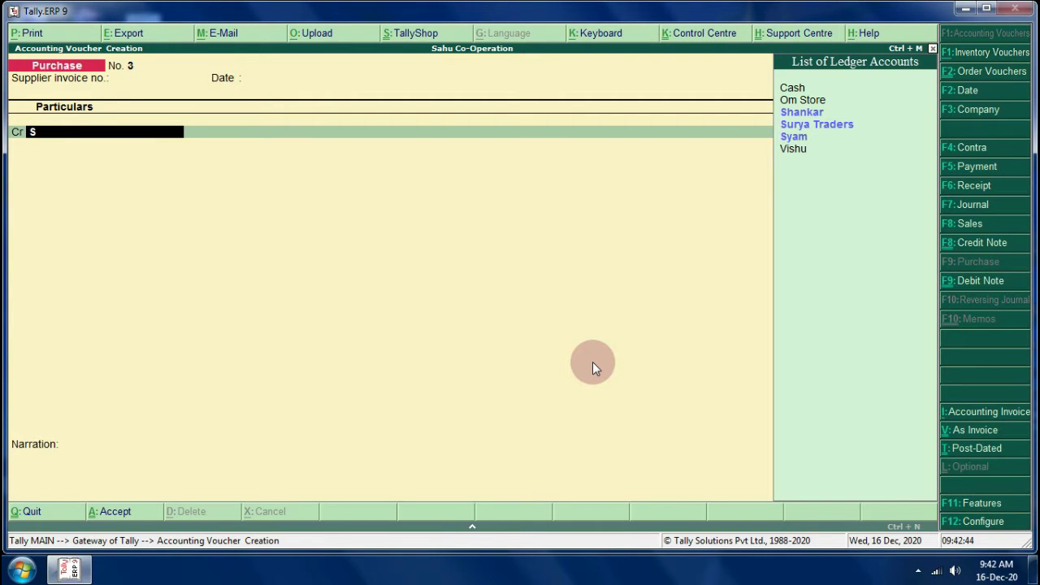
{"action": "key", "text": "Down"}
{"action": "key", "text": "Down"}
{"action": "key", "text": "Down"}
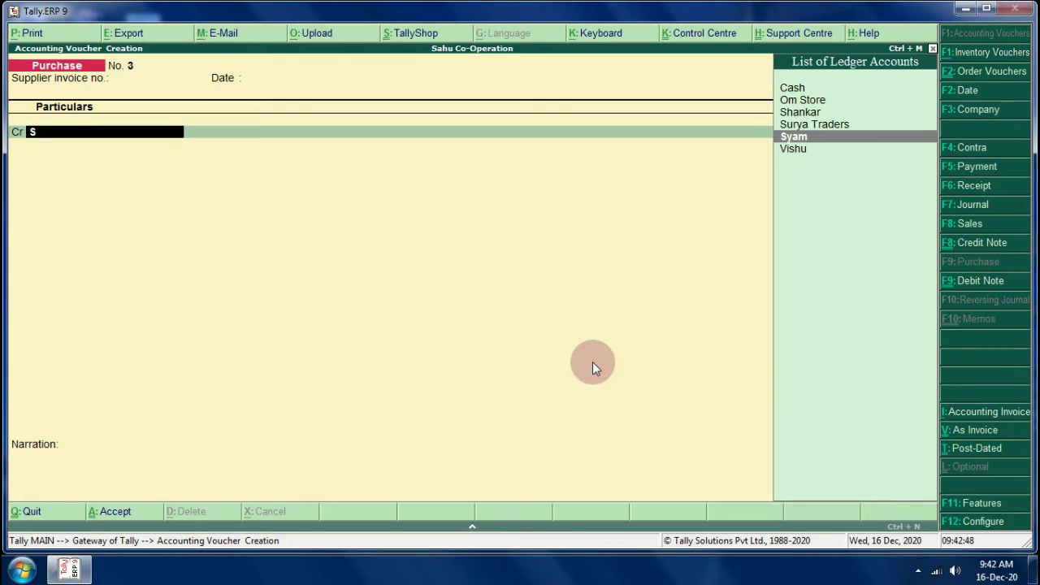
{"action": "key", "text": "Return"}
{"action": "key", "text": "ctrl+a"}
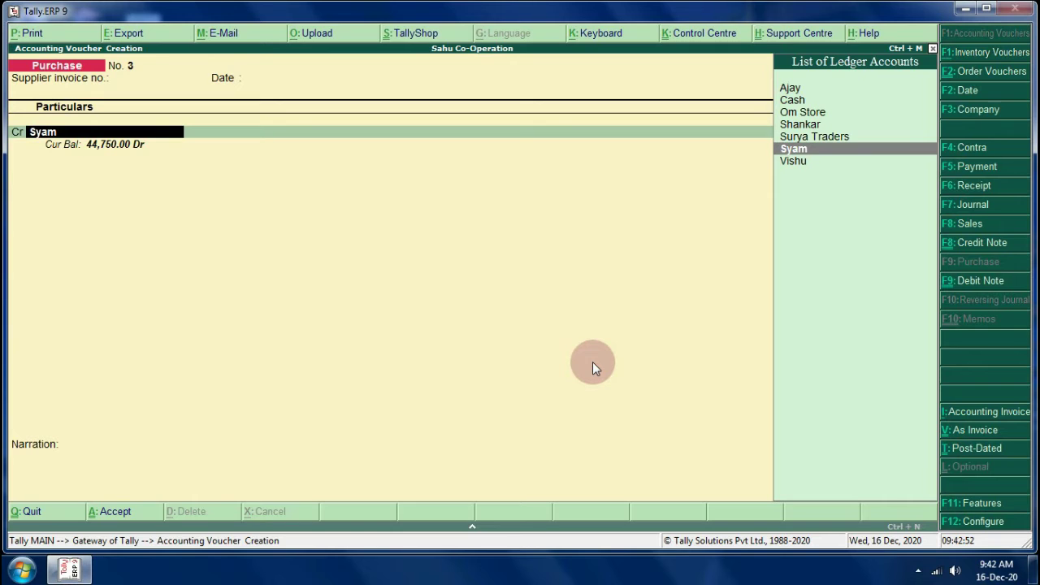
{"action": "key", "text": "ctrl+Return"}
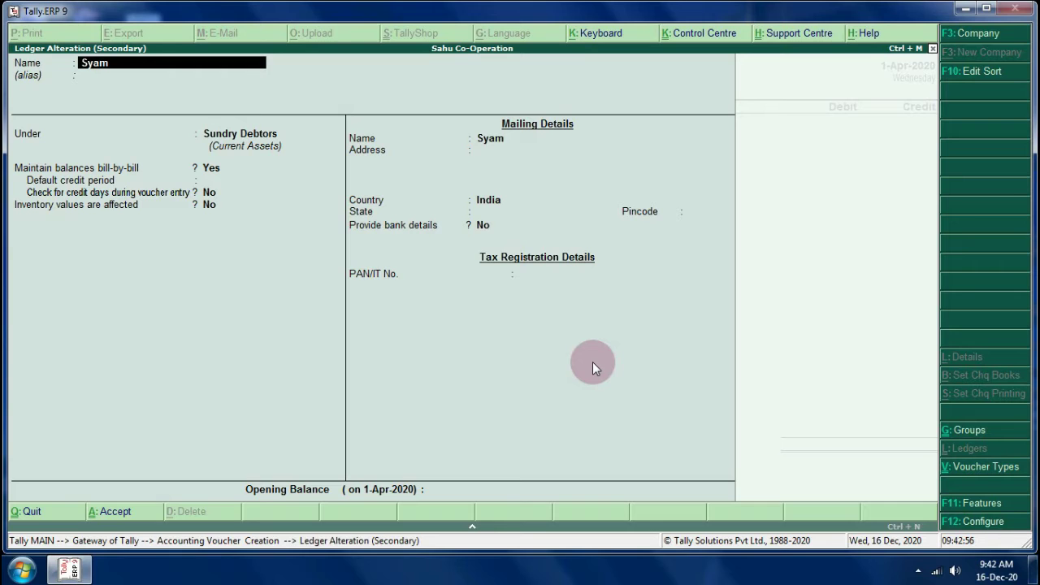
{"action": "key", "text": "Escape"}
{"action": "key", "text": "Return"}
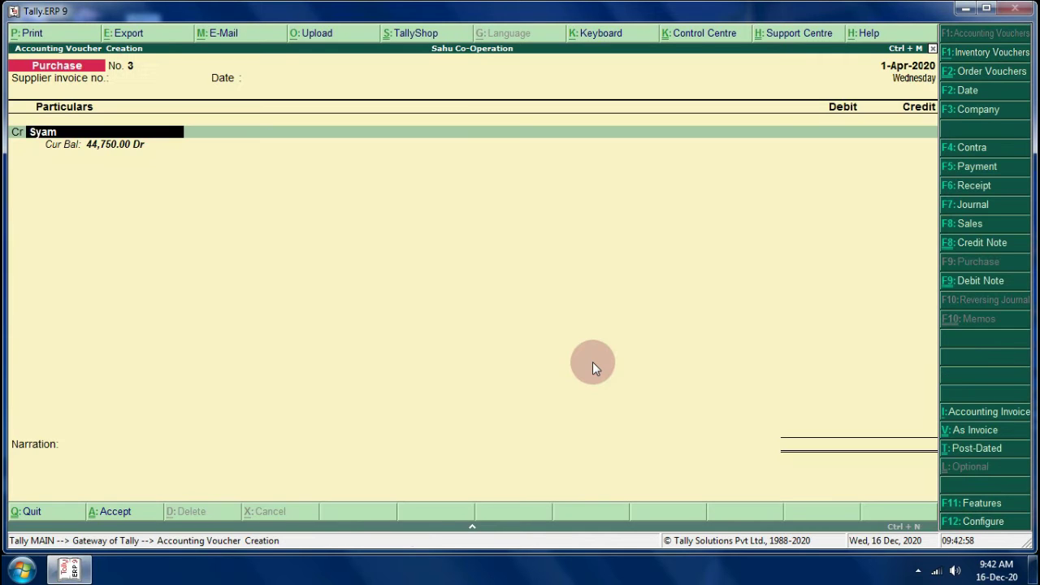
Create a new ledger from the voucher with the supplier's name and place it under Sundry Creditors.
{"action": "key", "text": "alt+c"}
{"action": "type", "text": "S"}
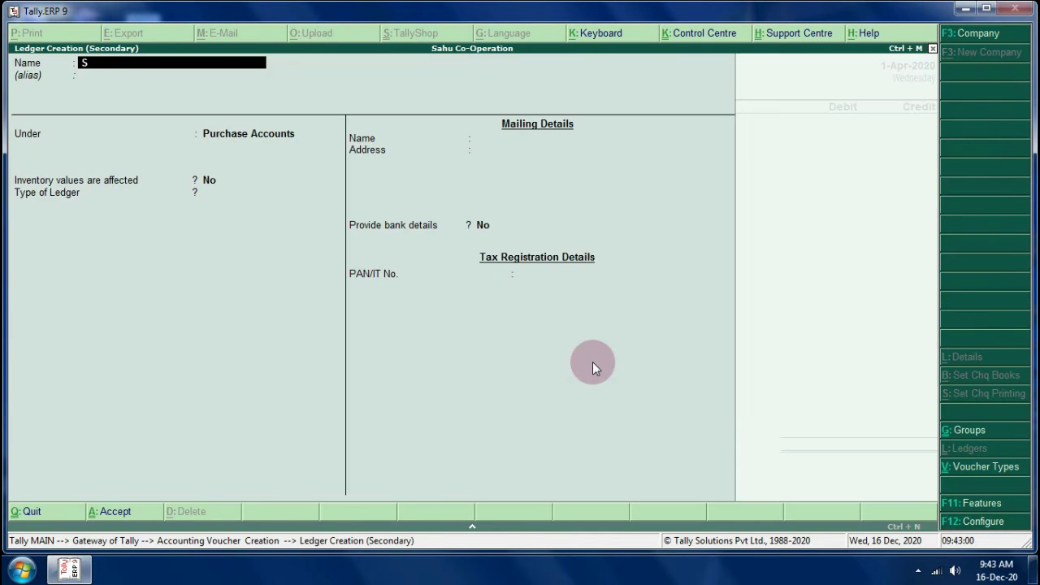
{"action": "type", "text": "hyam Cre"}
{"action": "key", "text": "Return"}
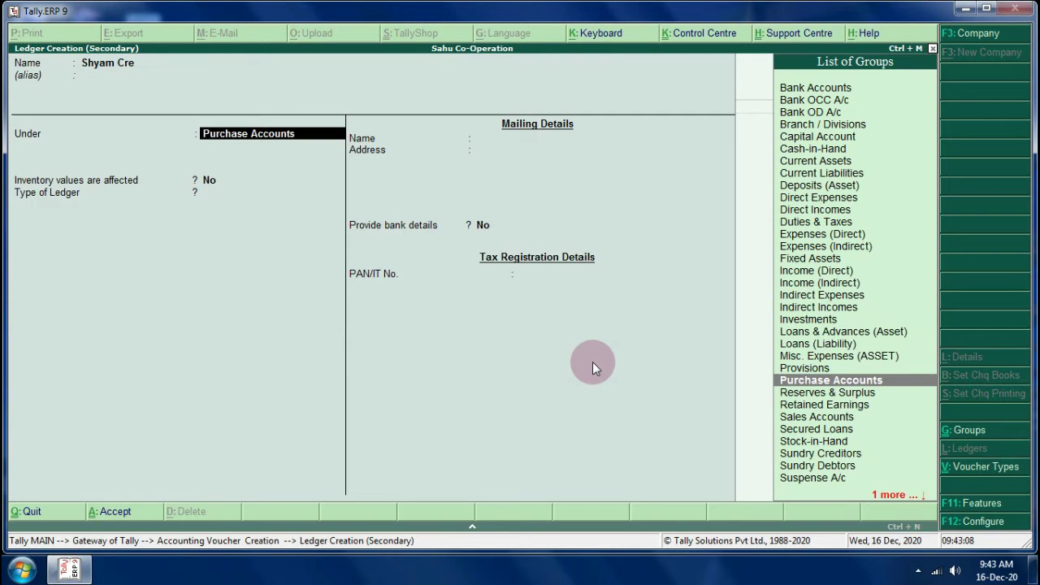
{"action": "type", "text": "S"}
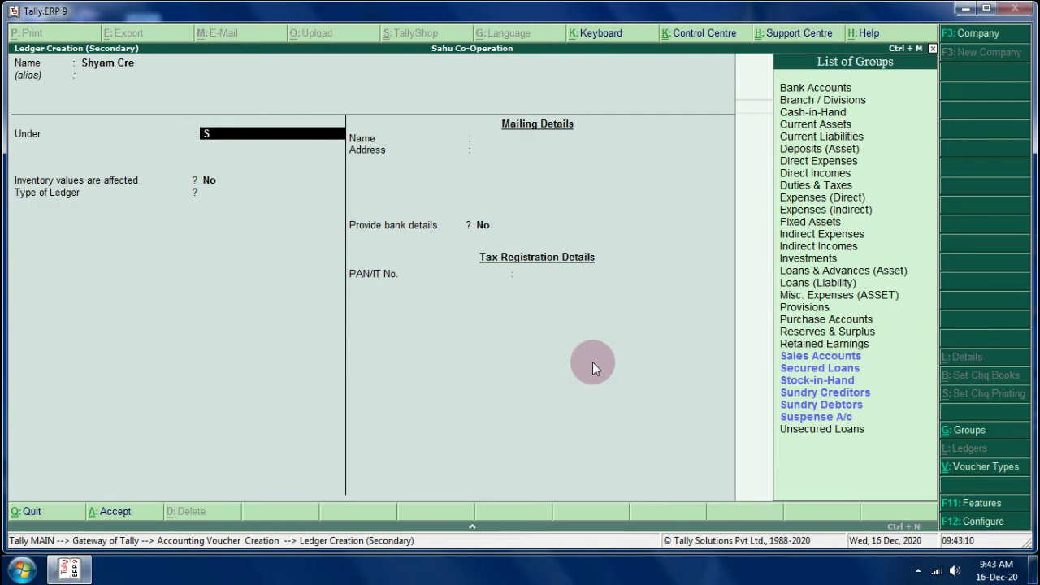
{"action": "key", "text": "Down"}
{"action": "key", "text": "Down"}
{"action": "key", "text": "Down"}
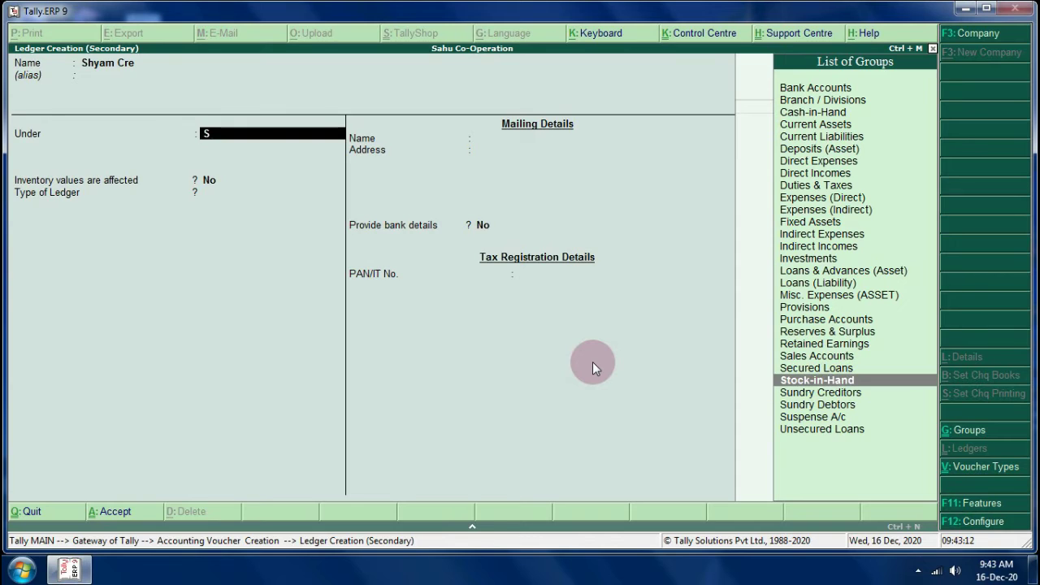
{"action": "key", "text": "Return"}
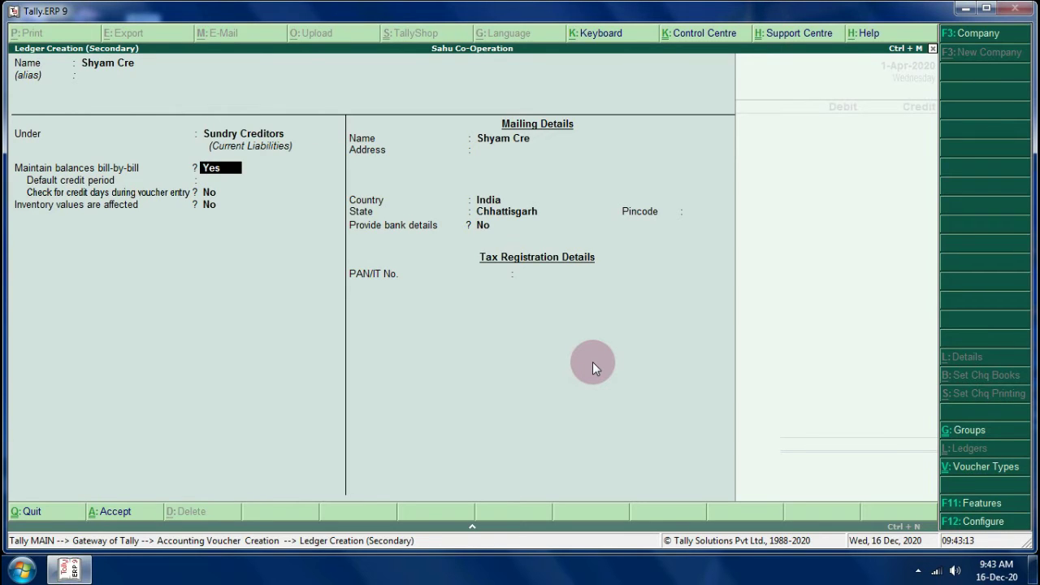
Keep bill-by-bill balances on, leave the credit period, address and tax details blank, and save the supplier ledger.
{"action": "key", "text": "Return"}
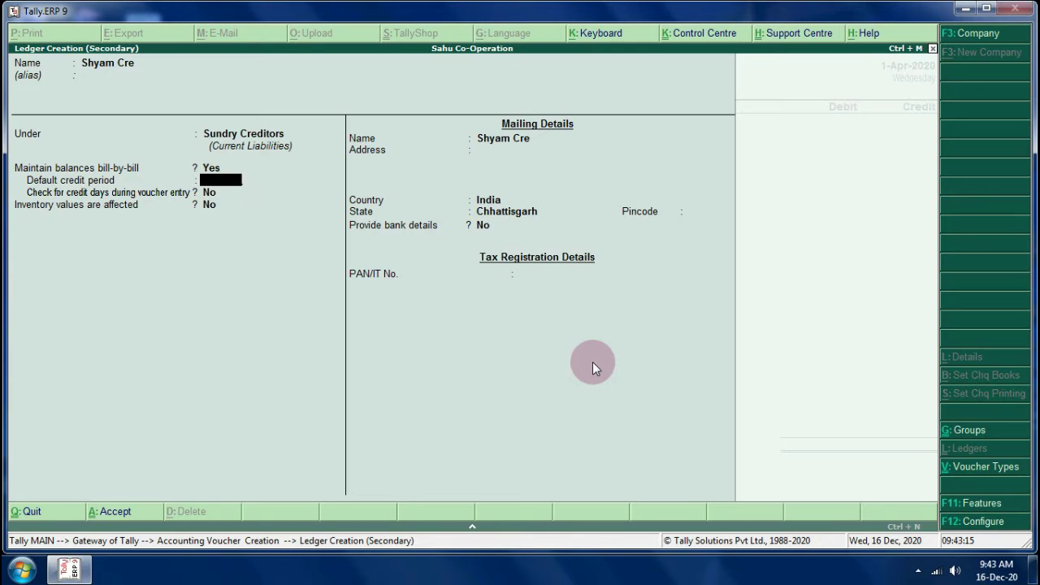
{"action": "key", "text": "Return"}
{"action": "key", "text": "Return"}
{"action": "key", "text": "Return"}
{"action": "key", "text": "Return"}
{"action": "key", "text": "Return"}
{"action": "key", "text": "Return"}
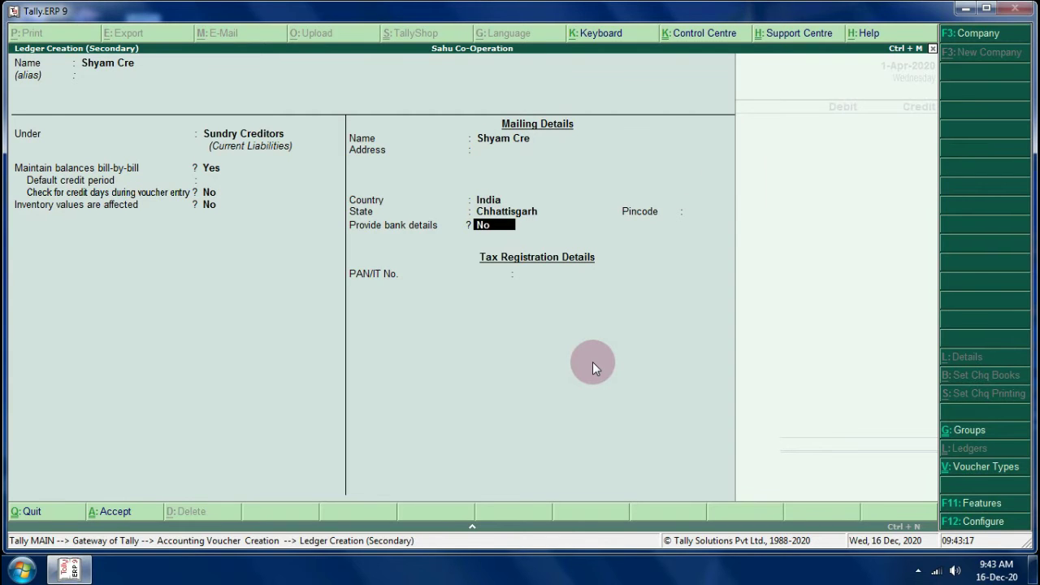
{"action": "key", "text": "Return"}
{"action": "key", "text": "Return"}
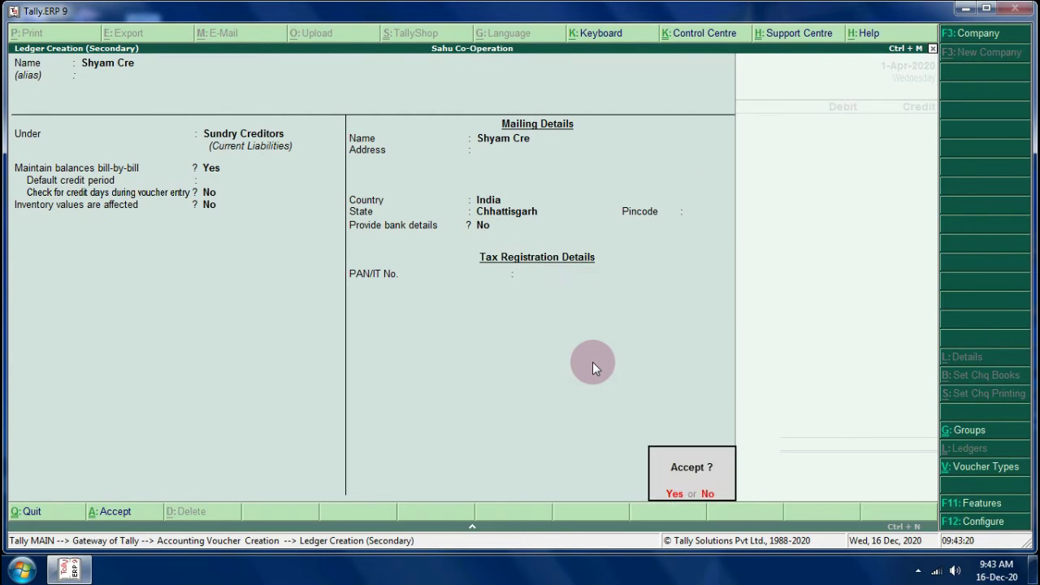
{"action": "key", "text": "Return"}
Accept the supplier's details with the state Chhattisgarh and credit the supplier with 820.
{"action": "key", "text": "Return"}
{"action": "key", "text": "Return"}
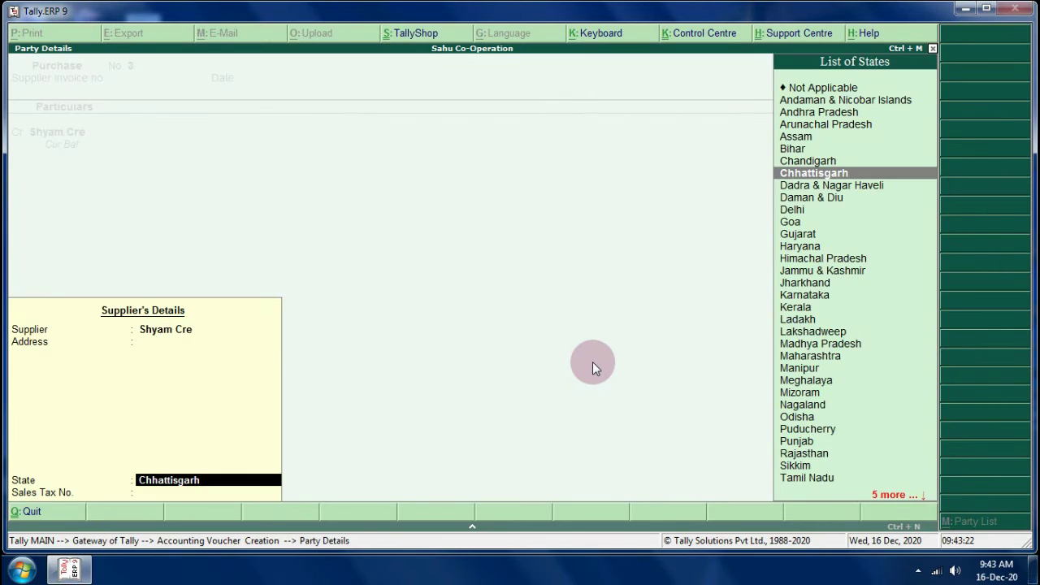
{"action": "key", "text": "Return"}
{"action": "key", "text": "Return"}
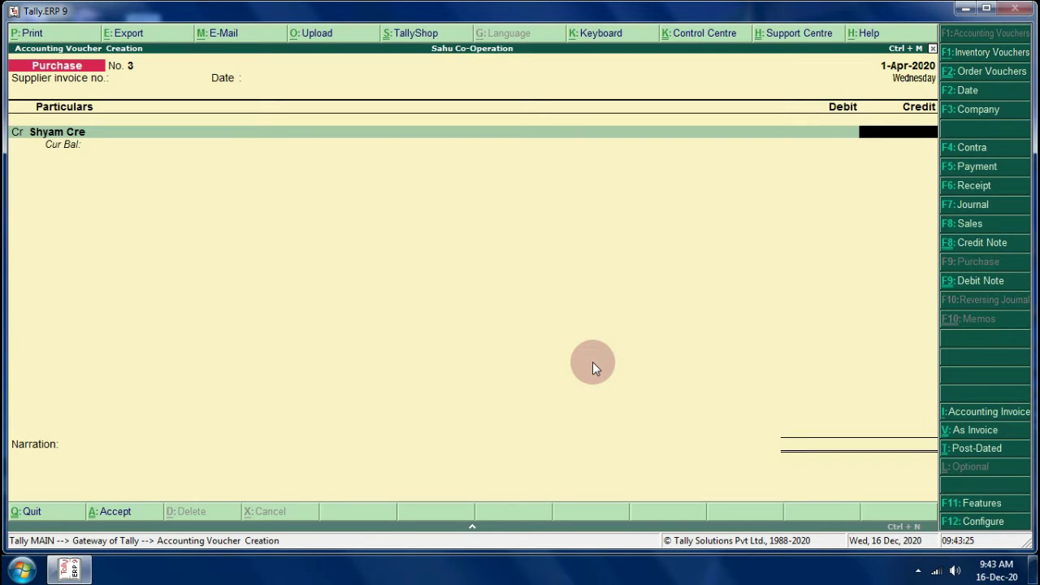
{"action": "type", "text": "820"}
{"action": "key", "text": "Return"}
Record the bill-wise details as New Ref 3 with 5 credit days for the full 820.00.
{"action": "key", "text": "Return"}
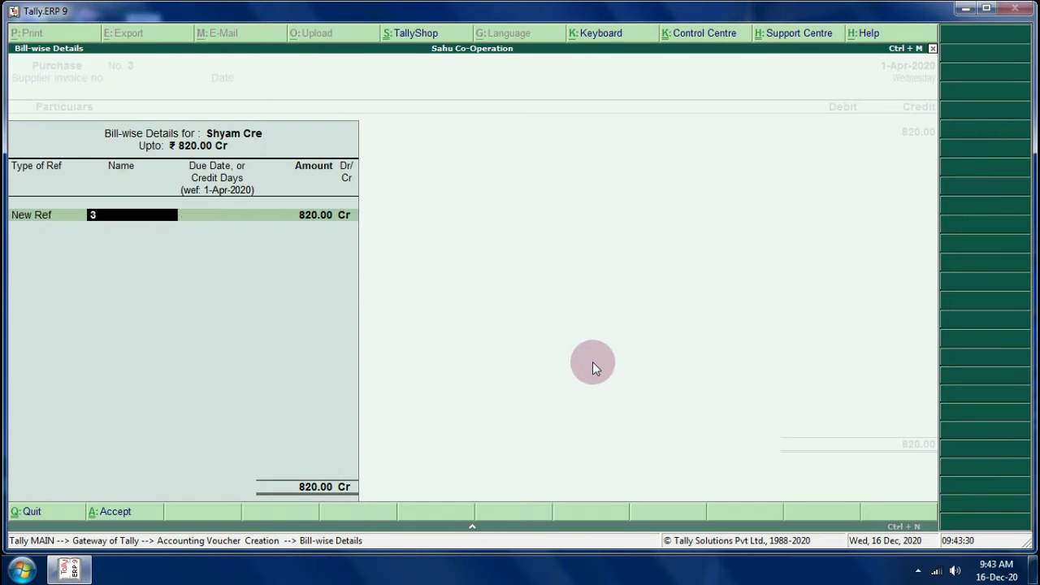
{"action": "key", "text": "Return"}
{"action": "type", "text": "5"}
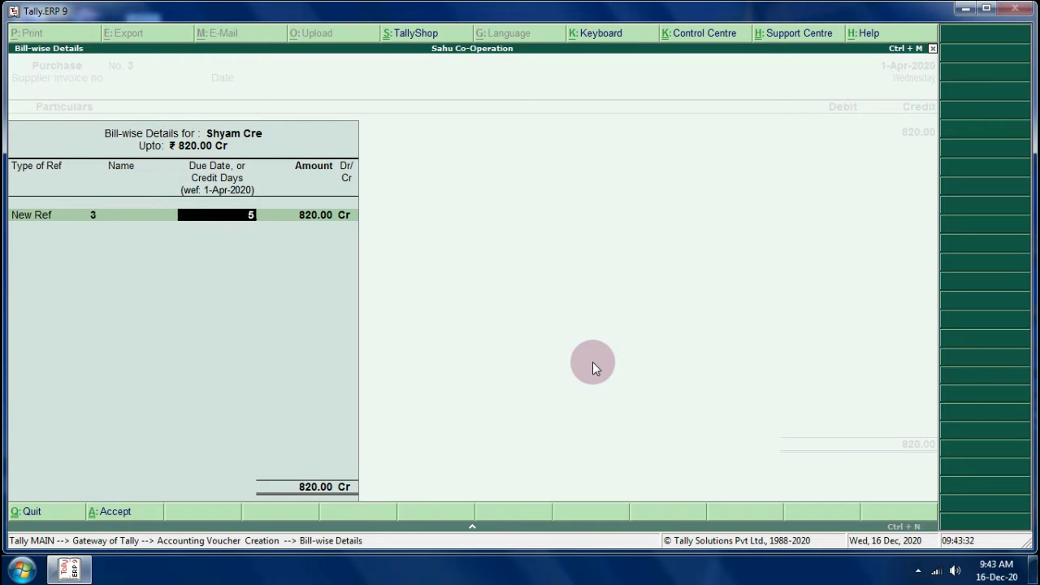
{"action": "key", "text": "Return"}
{"action": "key", "text": "Return"}
{"action": "key", "text": "Return"}
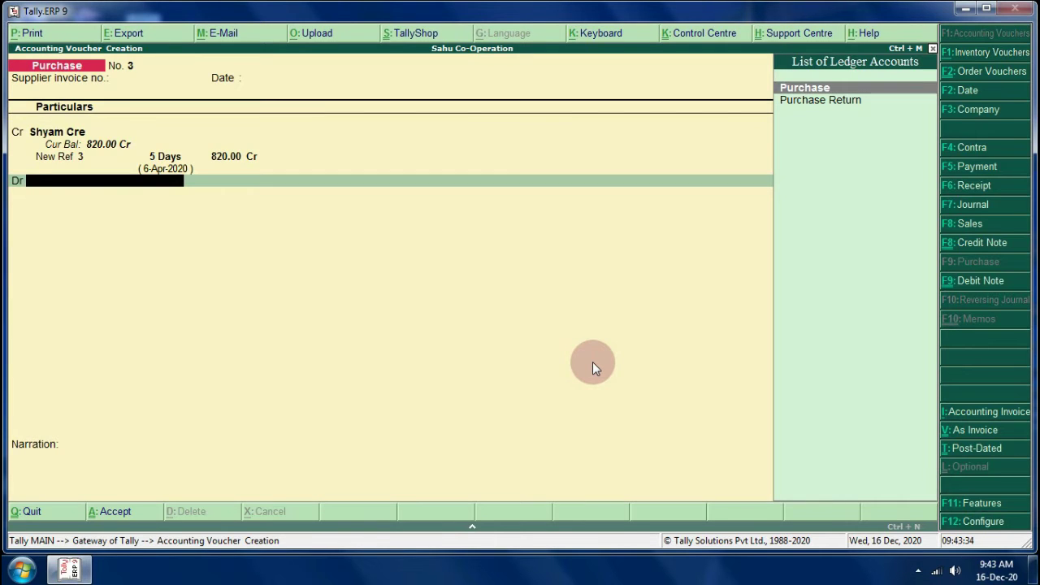
Debit Purchase with 820.00 and save the voucher without a narration.
{"action": "key", "text": "Return"}
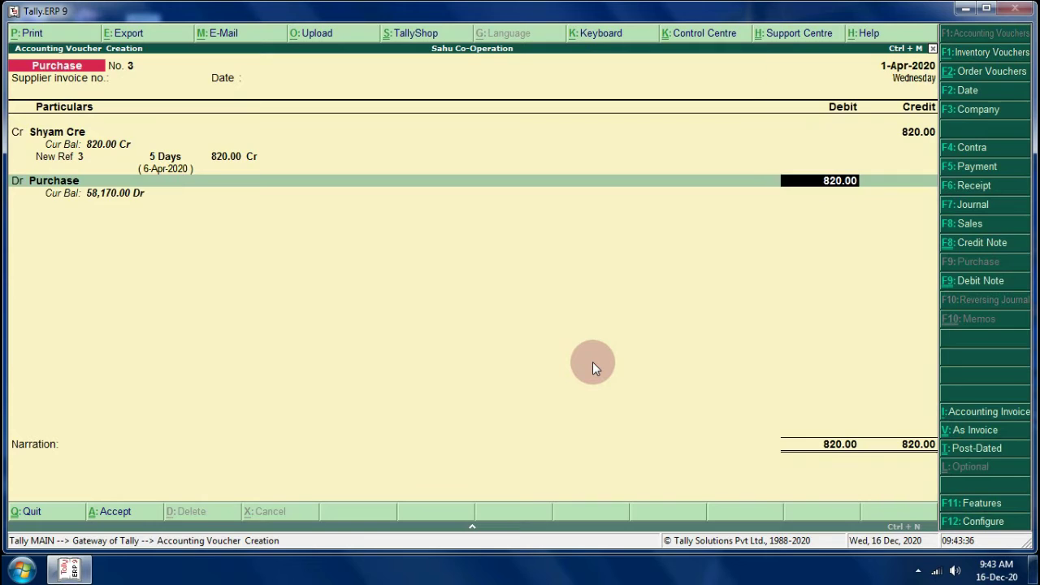
{"action": "key", "text": "Return"}
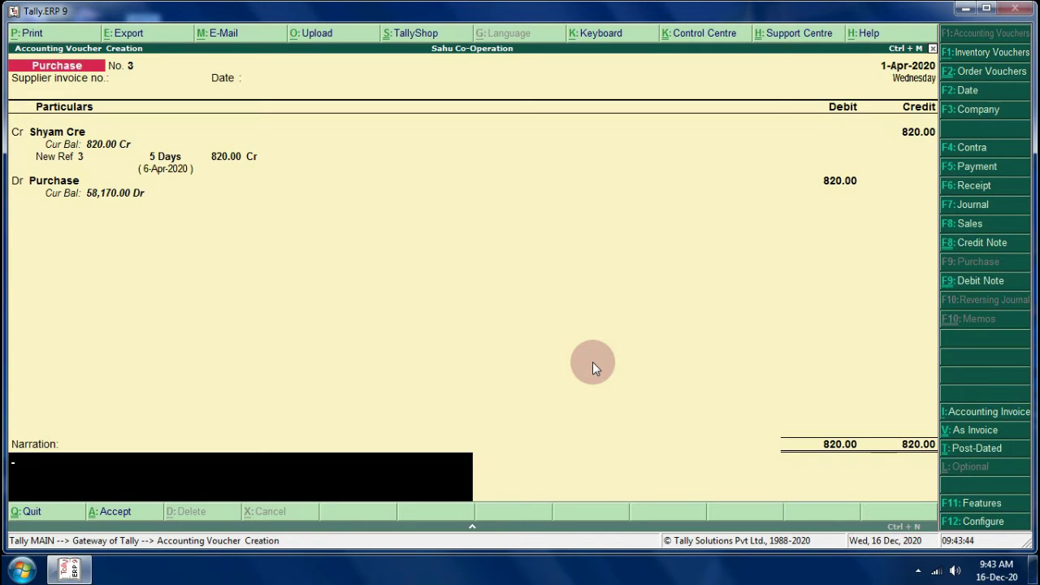
{"action": "key", "text": "Return"}
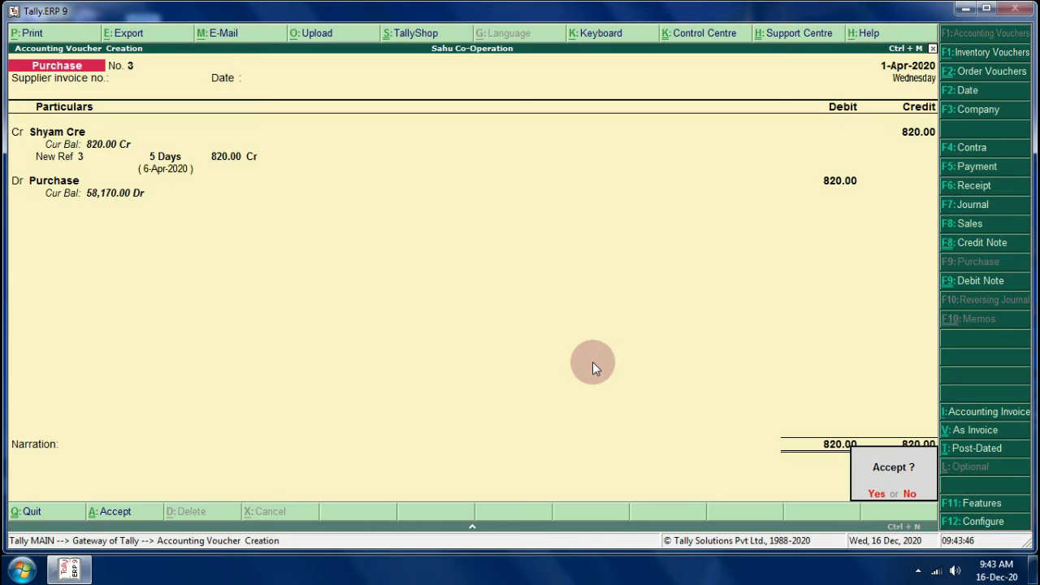
{"action": "key", "text": "Return"}
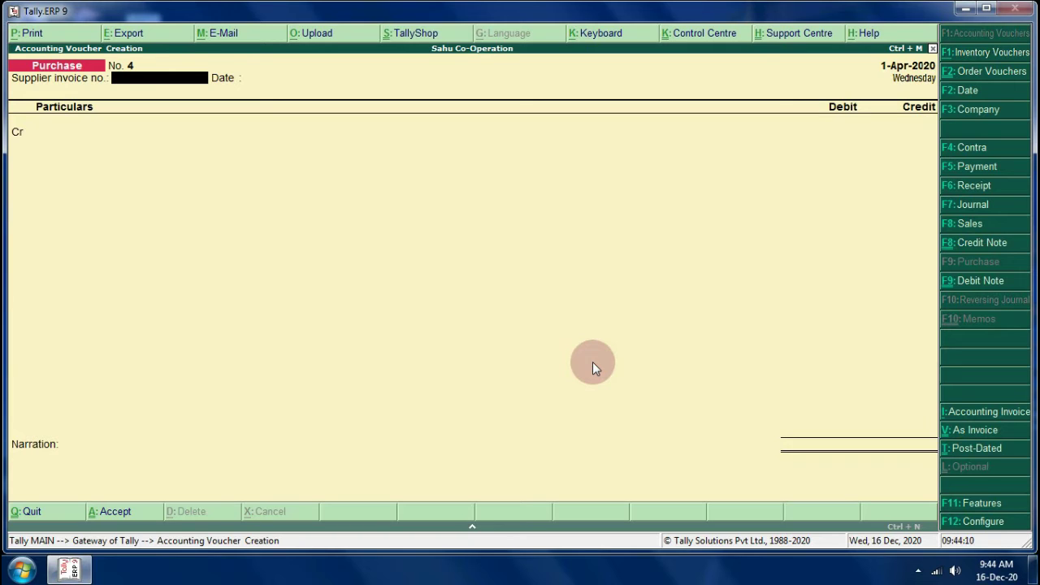
Leave the supplier invoice number and date blank, and create a ledger with the supplier's name under Sundry Creditors.
{"action": "key", "text": "Return"}
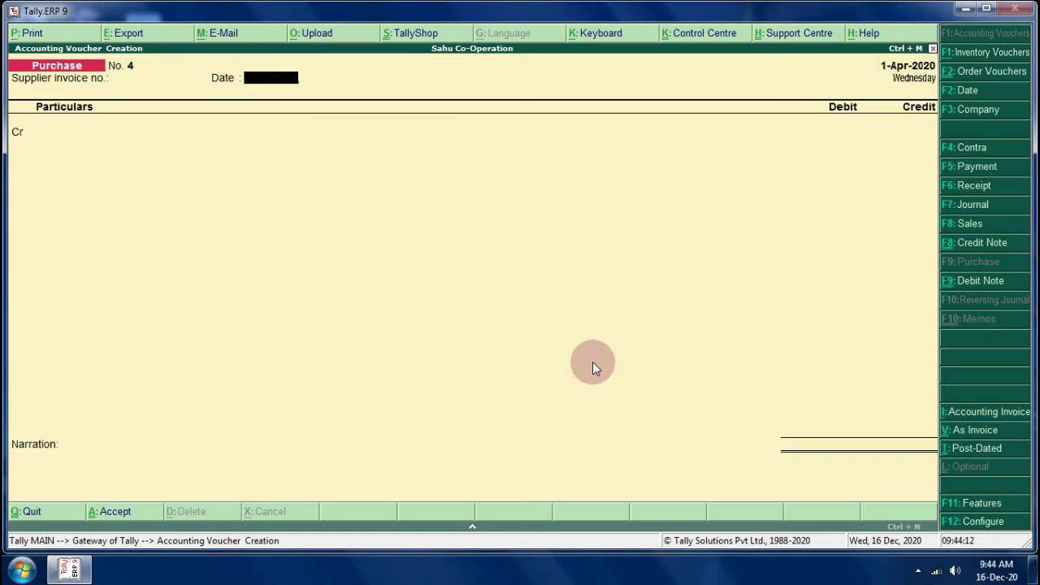
{"action": "key", "text": "Return"}
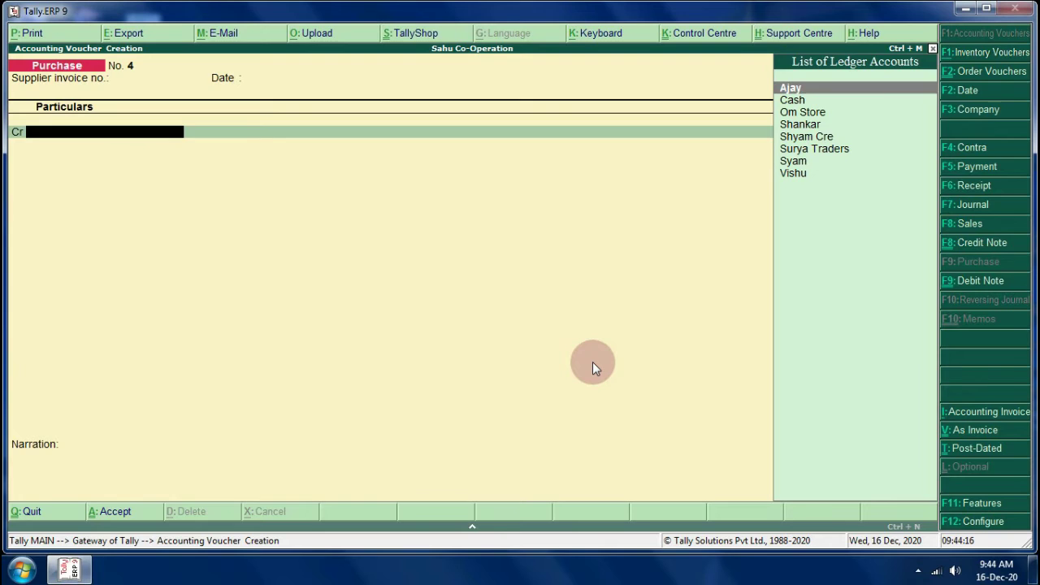
{"action": "key", "text": "alt+c"}
{"action": "type", "text": "So"}
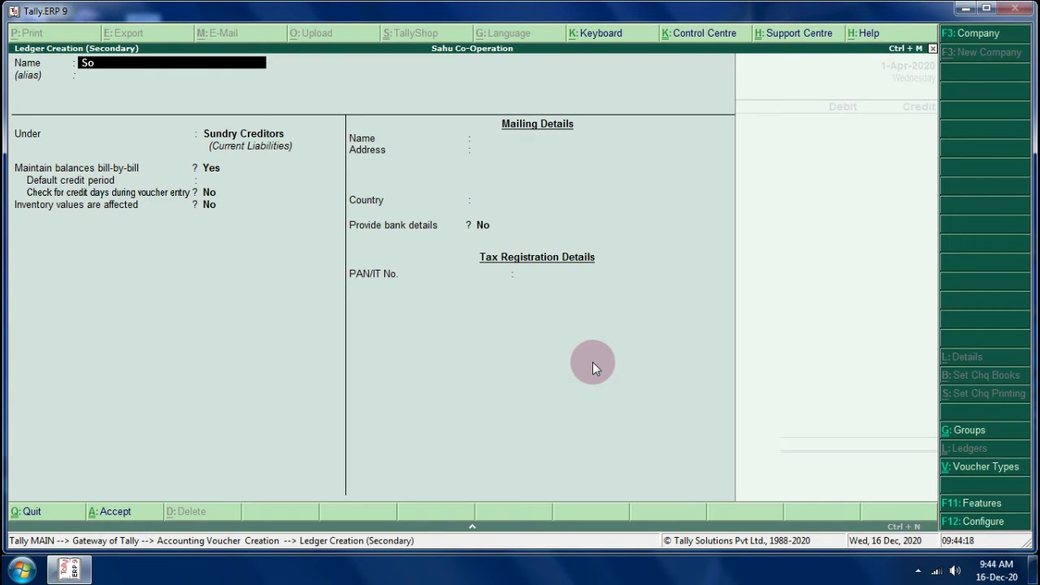
{"action": "type", "text": "ha"}
{"action": "type", "text": "n"}
{"action": "type", "text": "k"}
{"action": "key", "text": "BackSpace"}
{"action": "key", "text": "Return"}
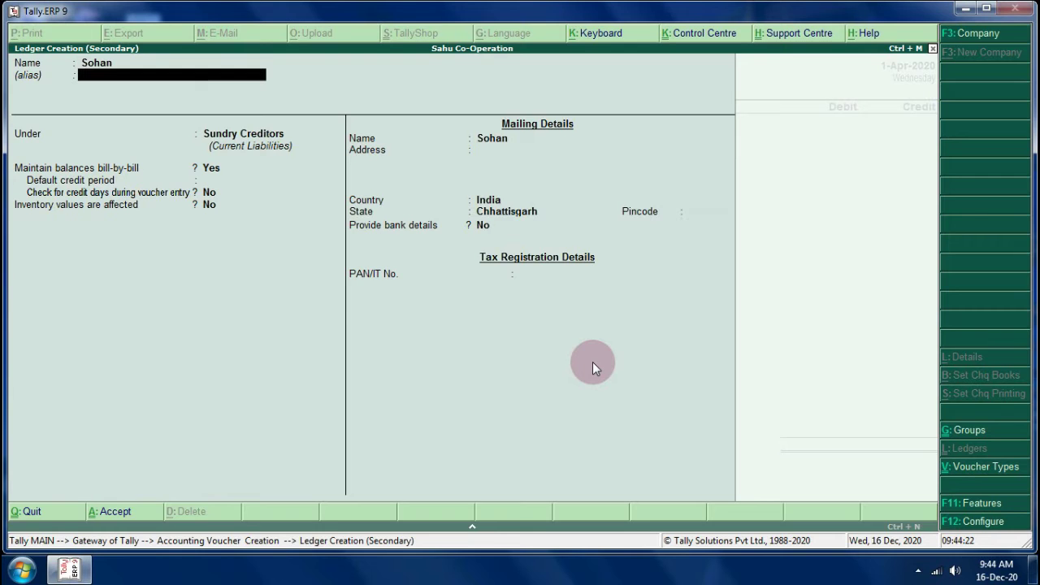
{"action": "key", "text": "Return"}
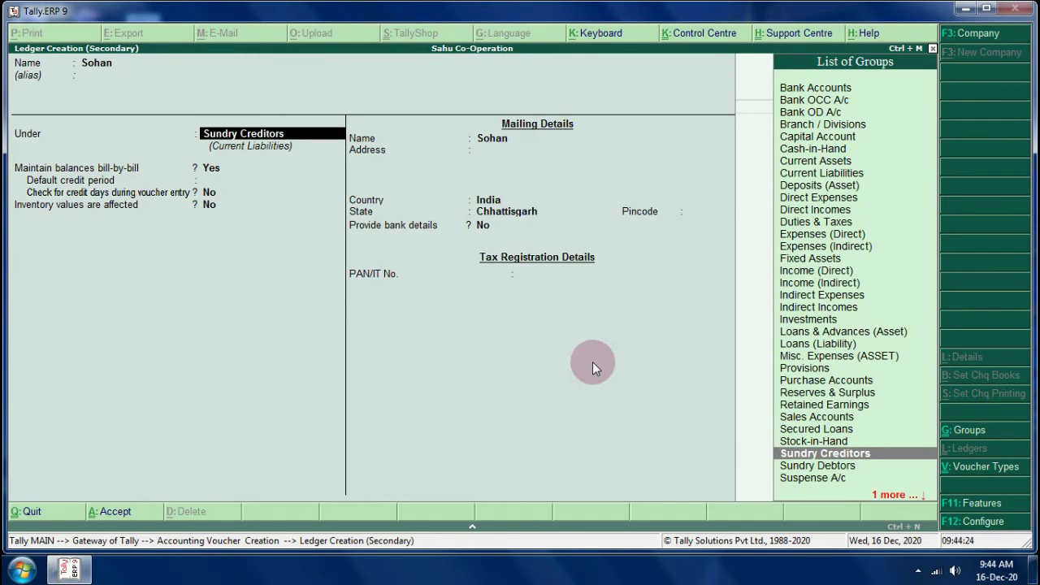
{"action": "key", "text": "Return"}
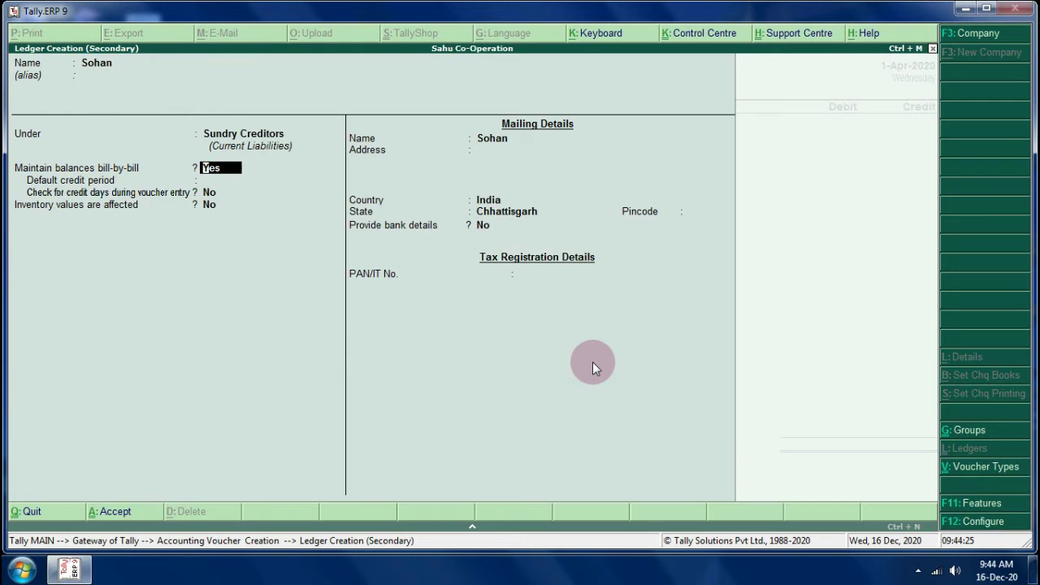
Save the new supplier ledger with bill-by-bill balances on, no default credit period and no bank or PAN details.
{"action": "key", "text": "Return"}
{"action": "key", "text": "Return"}
{"action": "key", "text": "Return"}
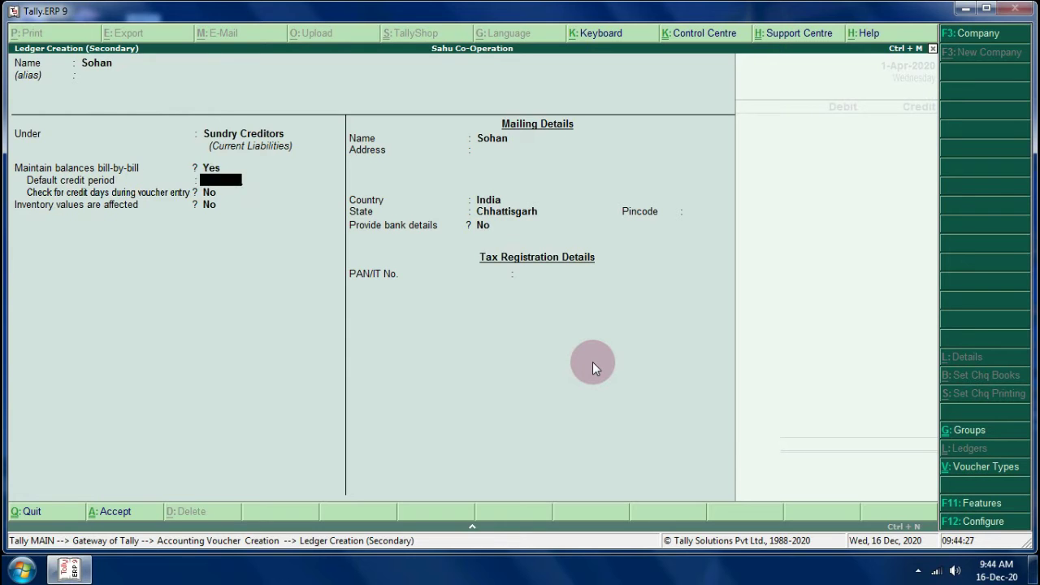
{"action": "key", "text": "Return"}
{"action": "key", "text": "Return"}
{"action": "key", "text": "Return"}
{"action": "key", "text": "Return"}
{"action": "key", "text": "Return"}
{"action": "key", "text": "Return"}
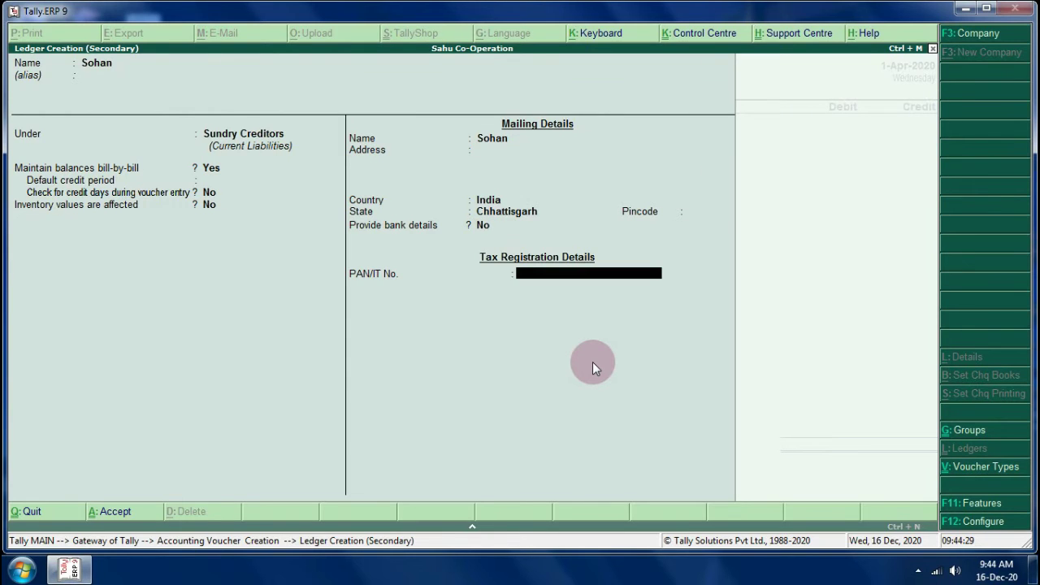
{"action": "key", "text": "Return"}
{"action": "key", "text": "Return"}
Accept the supplier's details with the state Chhattisgarh and credit the supplier with 1140.
{"action": "key", "text": "Return"}
{"action": "key", "text": "Return"}
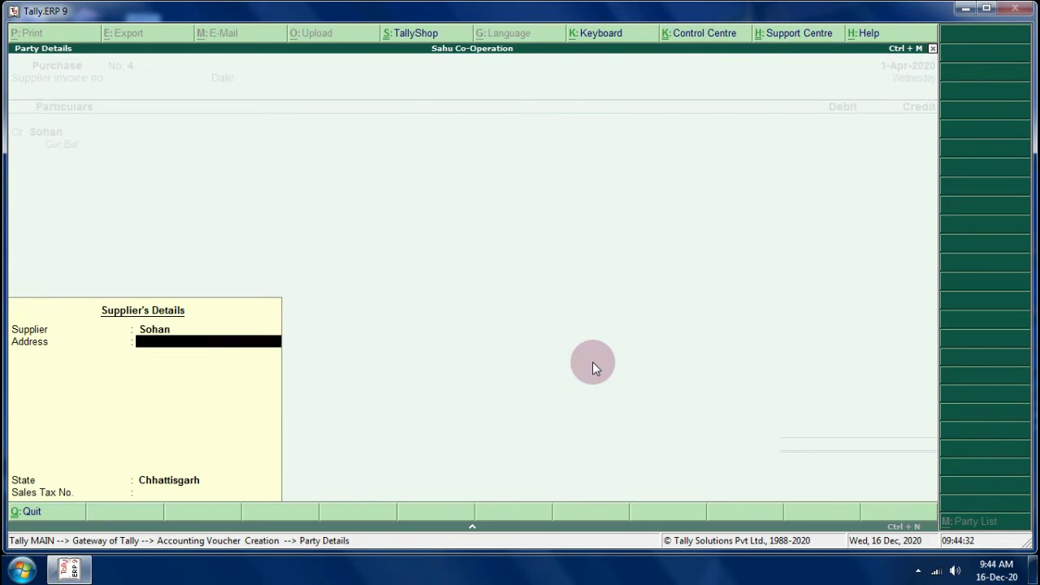
{"action": "key", "text": "Return"}
{"action": "key", "text": "Return"}
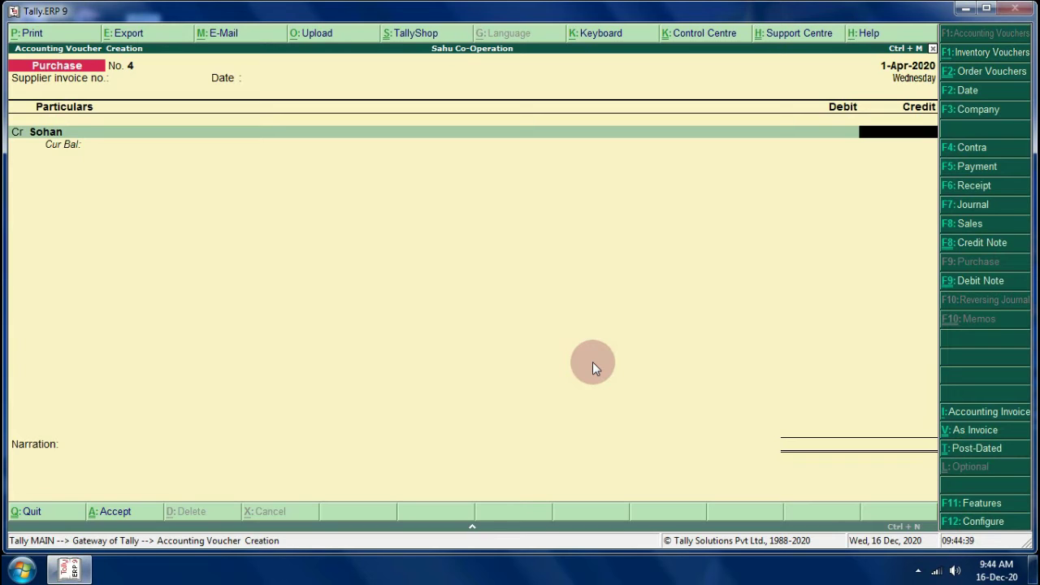
{"action": "type", "text": "1140"}
{"action": "key", "text": "Return"}
Record the bill-wise details as New Ref 4 with 10 credit days for the full 1,140.00.
{"action": "key", "text": "Return"}
{"action": "key", "text": "Return"}
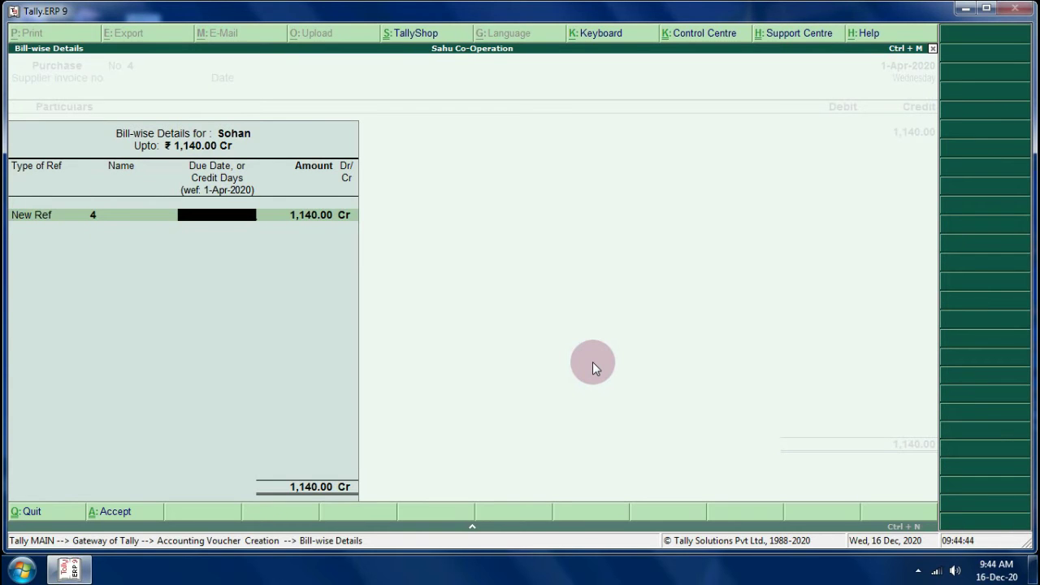
{"action": "type", "text": "10"}
{"action": "key", "text": "Return"}
{"action": "key", "text": "Return"}
{"action": "key", "text": "Return"}
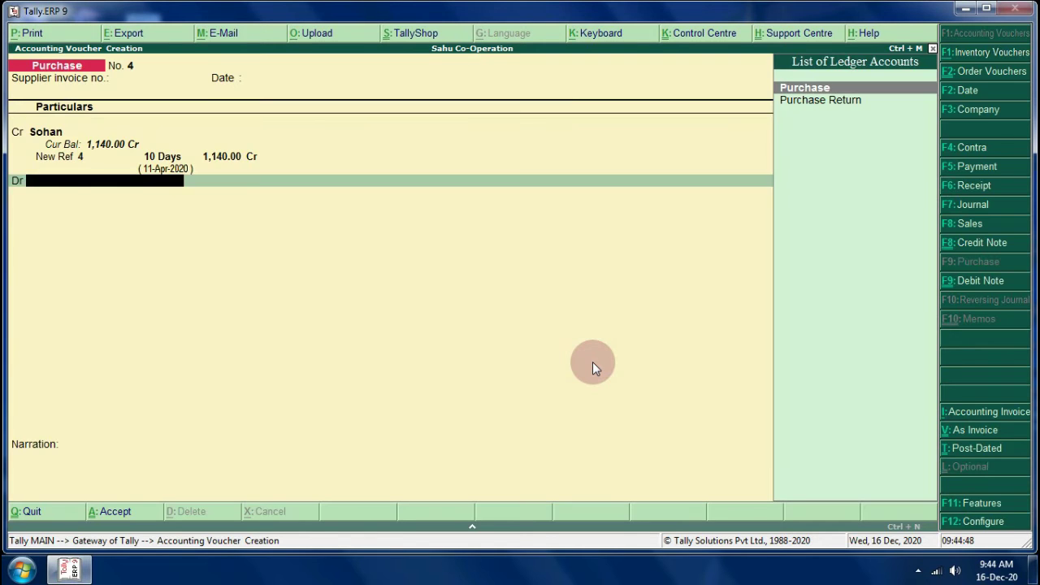
Debit Purchase with 1,140.00 and save the voucher without a narration.
{"action": "key", "text": "Return"}
{"action": "key", "text": "Return"}
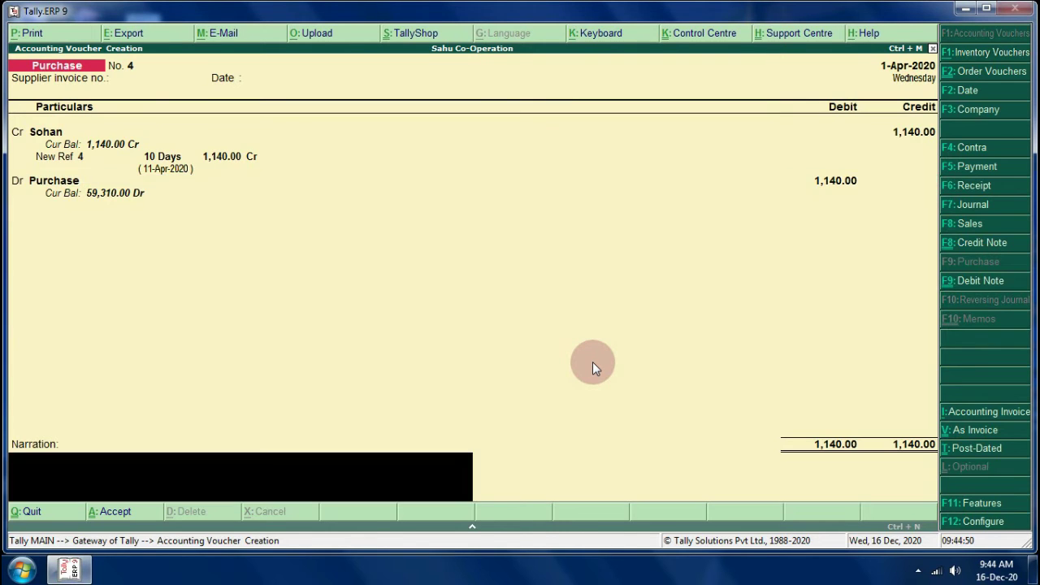
{"action": "key", "text": "Return"}
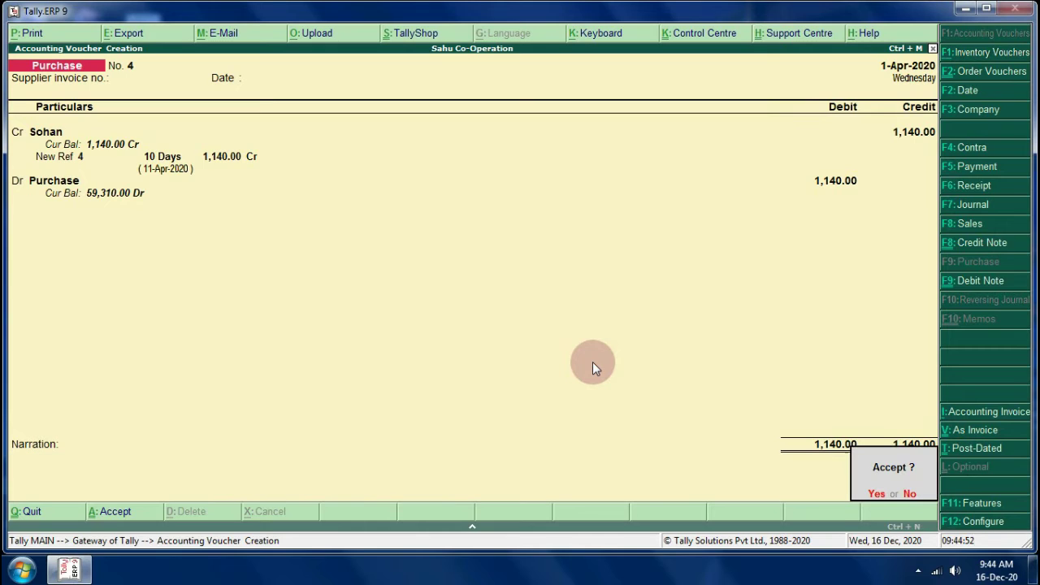
{"action": "key", "text": "Return"}
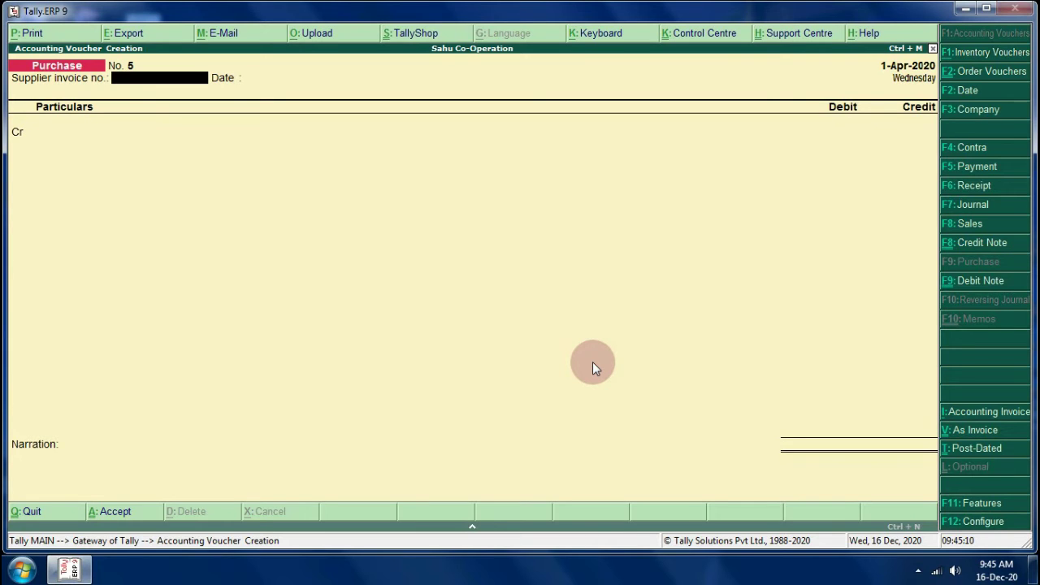
Start a payment voucher and debit the Purchase ledger with 1,000.00.
{"action": "key", "text": "F5"}
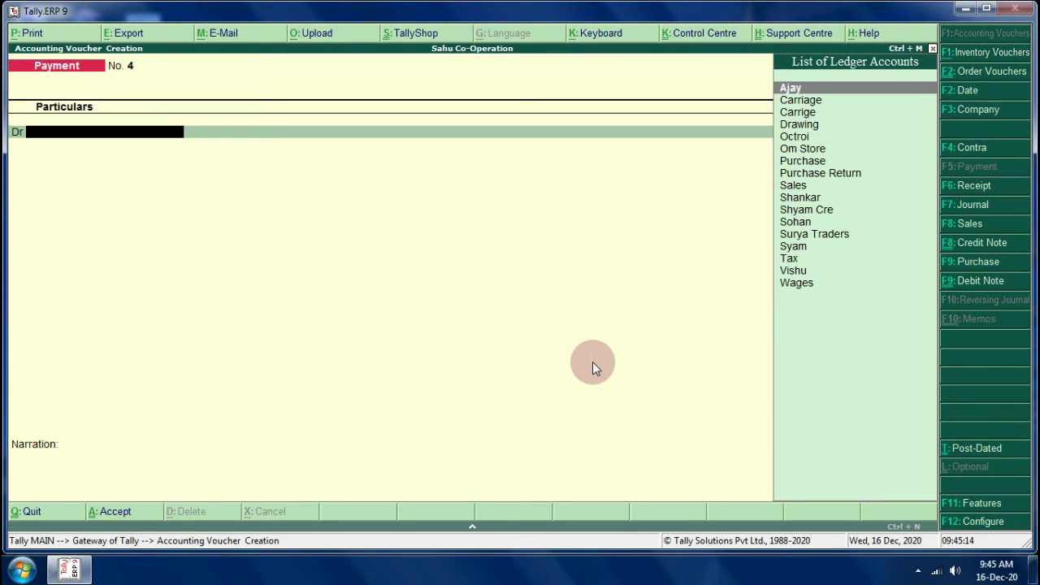
{"action": "type", "text": "P"}
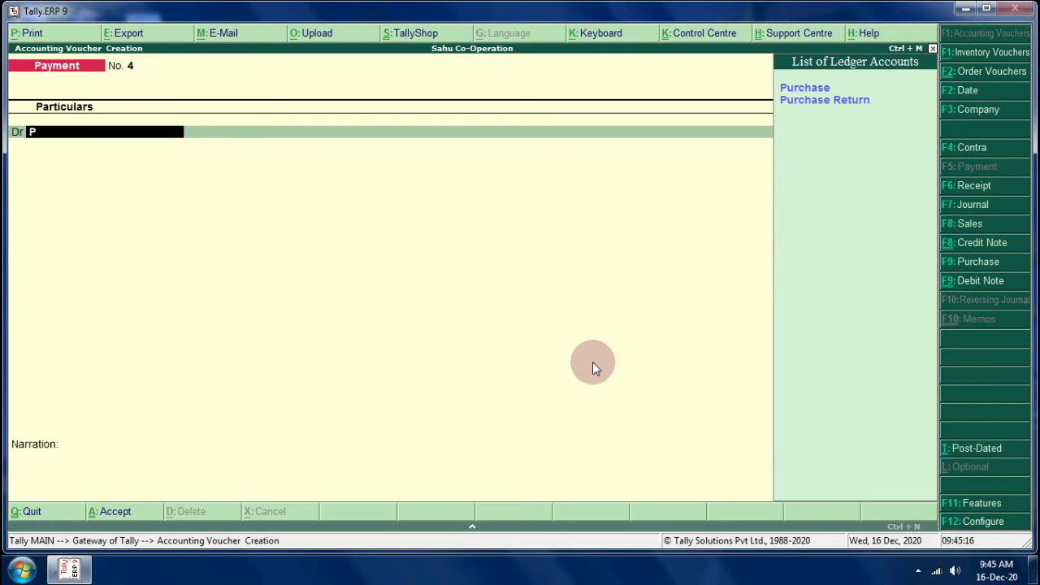
{"action": "key", "text": "Return"}
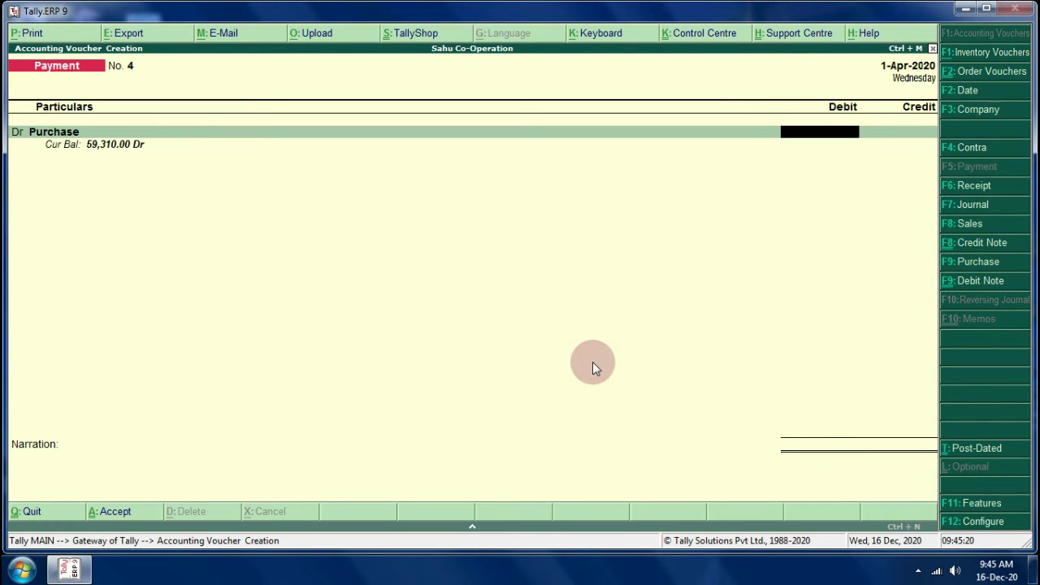
{"action": "type", "text": "1,"}
{"action": "type", "text": "00"}
{"action": "type", "text": "0"}
{"action": "key", "text": "Return"}
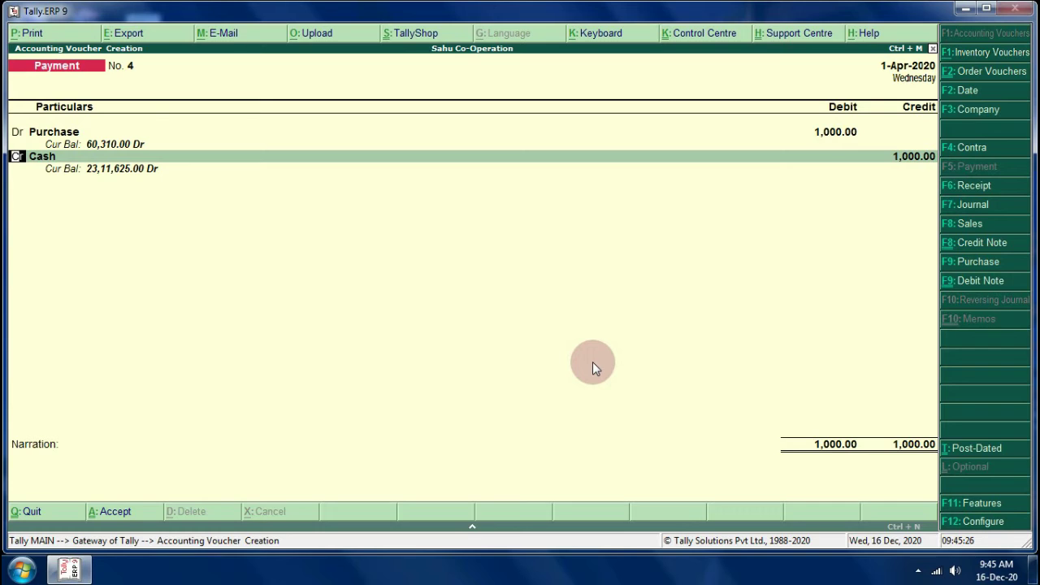
Credit Cash with 1,000.00, save the payment voucher without a narration and leave voucher entry.
{"action": "key", "text": "Return"}
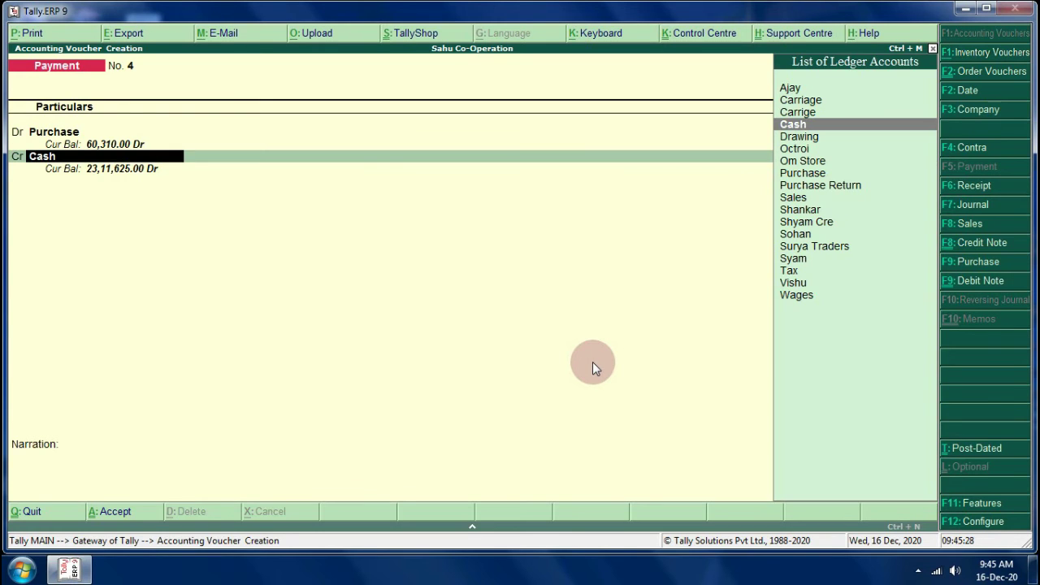
{"action": "key", "text": "Return"}
{"action": "key", "text": "Return"}
{"action": "key", "text": "Return"}
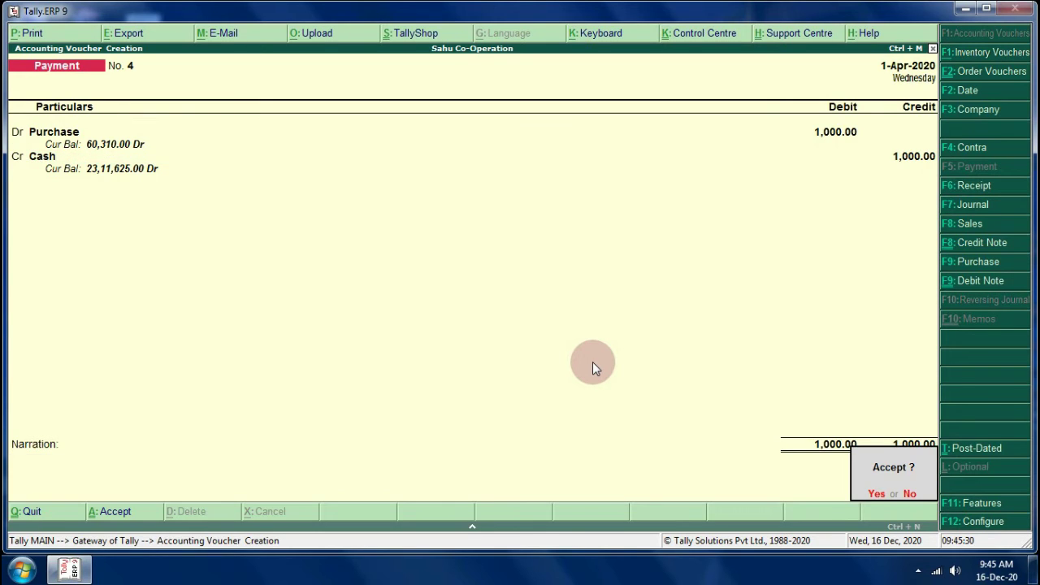
{"action": "key", "text": "Return"}
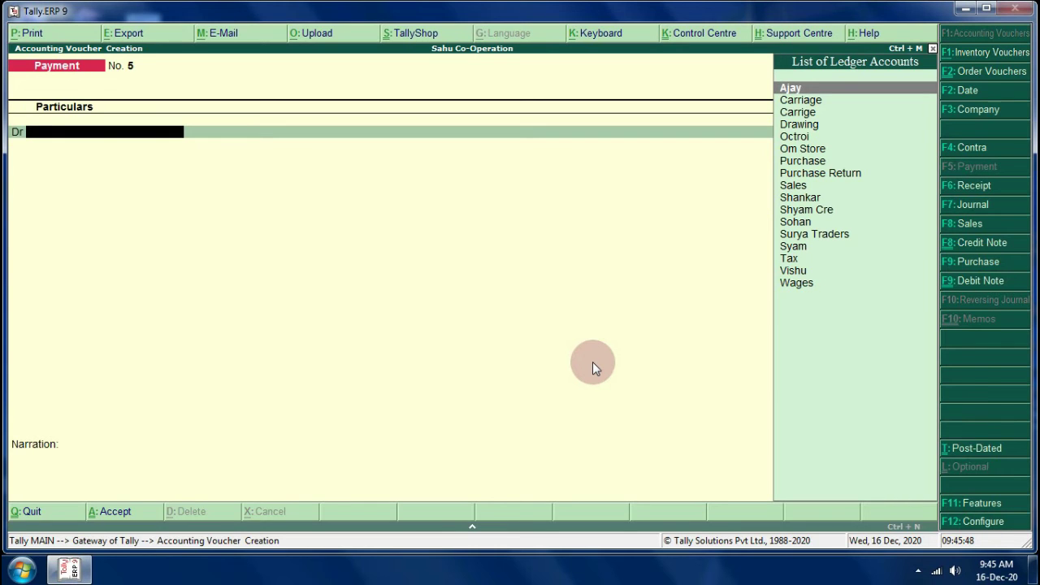
{"action": "key", "text": "Escape"}
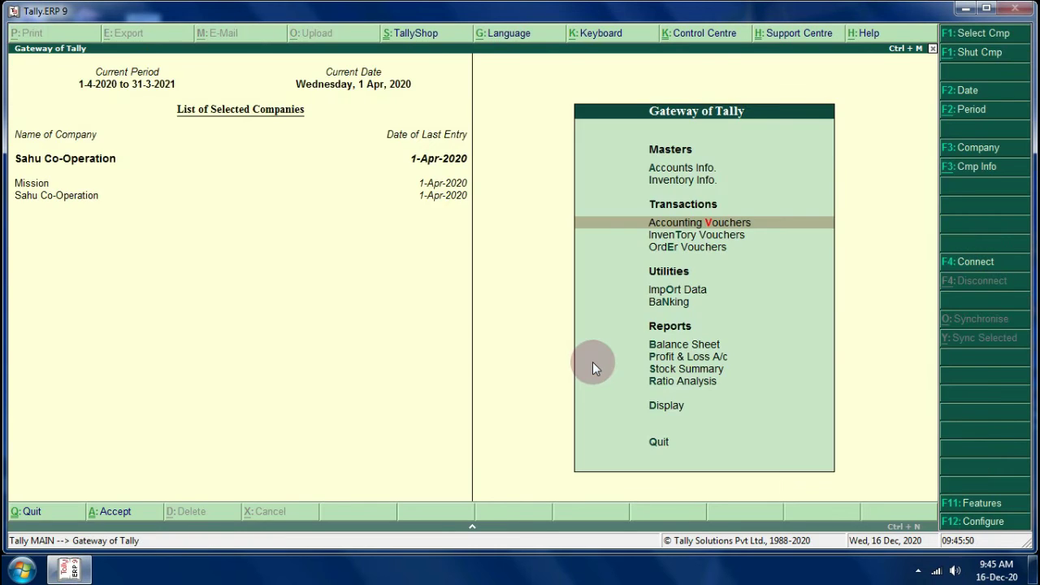
Create a simple unit of measure with the symbol than, the formal name Tahns and 0 decimal places.
{"action": "key", "text": "Up"}
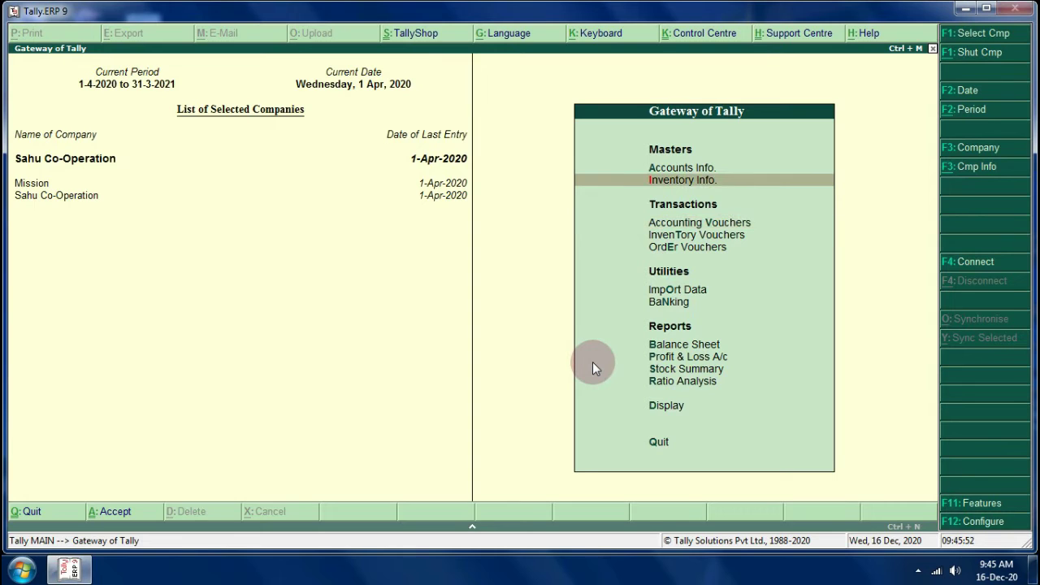
{"action": "key", "text": "Return"}
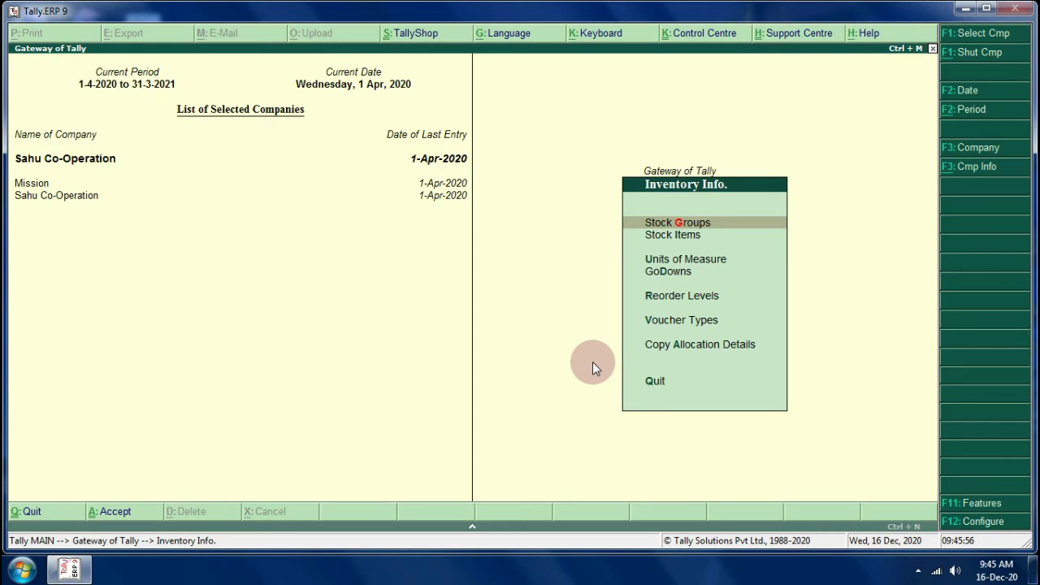
{"action": "key", "text": "Down"}
{"action": "key", "text": "Down"}
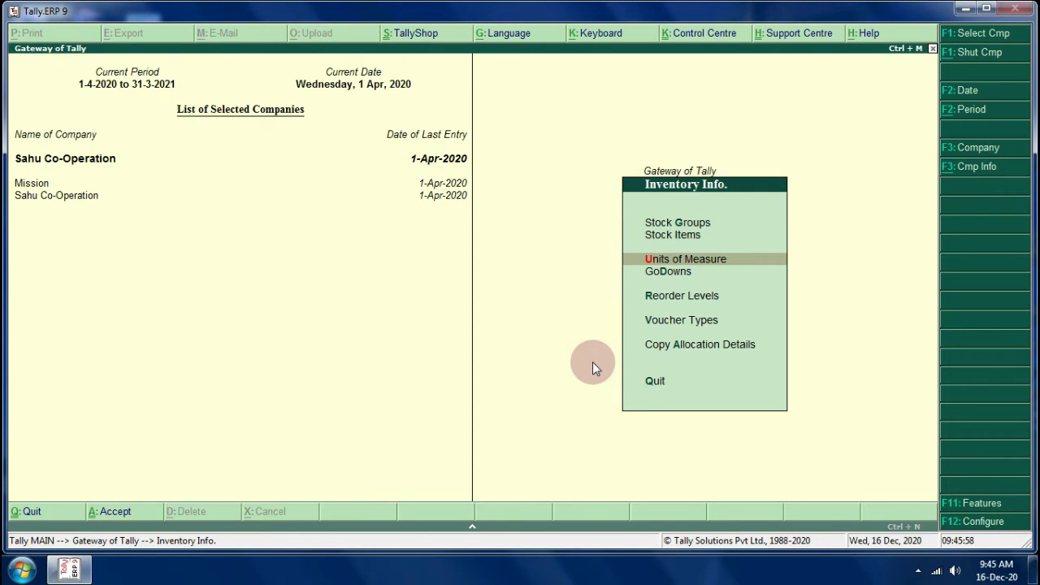
{"action": "key", "text": "Return"}
{"action": "key", "text": "Return"}
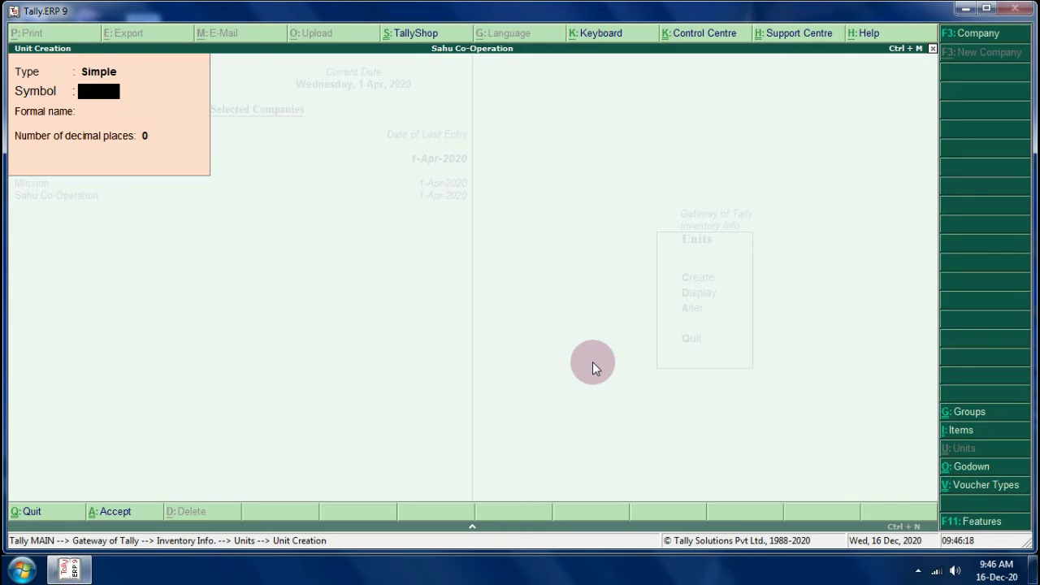
{"action": "type", "text": "than"}
{"action": "key", "text": "Return"}
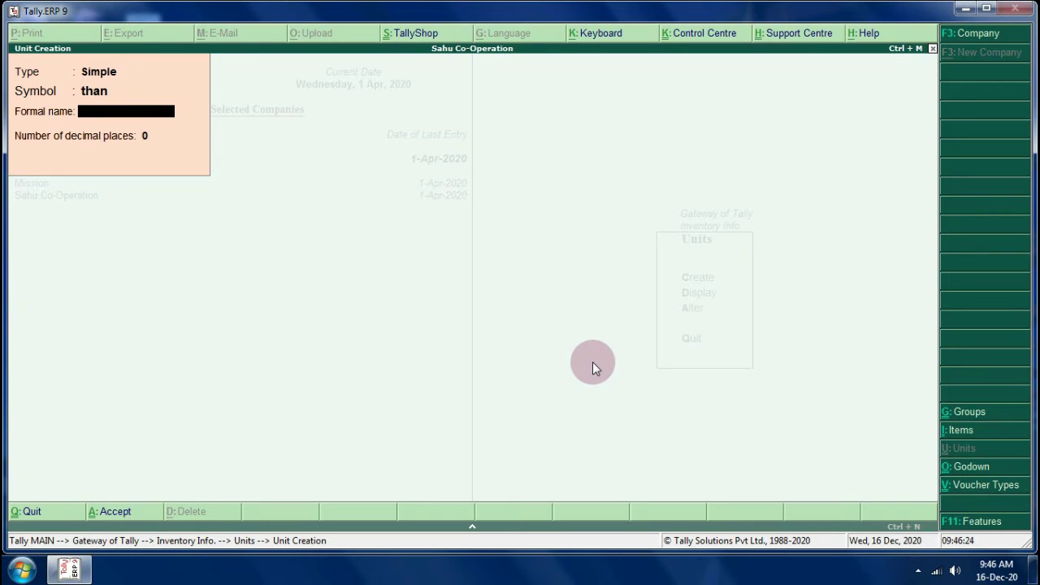
{"action": "type", "text": "Tahns"}
{"action": "key", "text": "Return"}
{"action": "key", "text": "Return"}
{"action": "key", "text": "Return"}
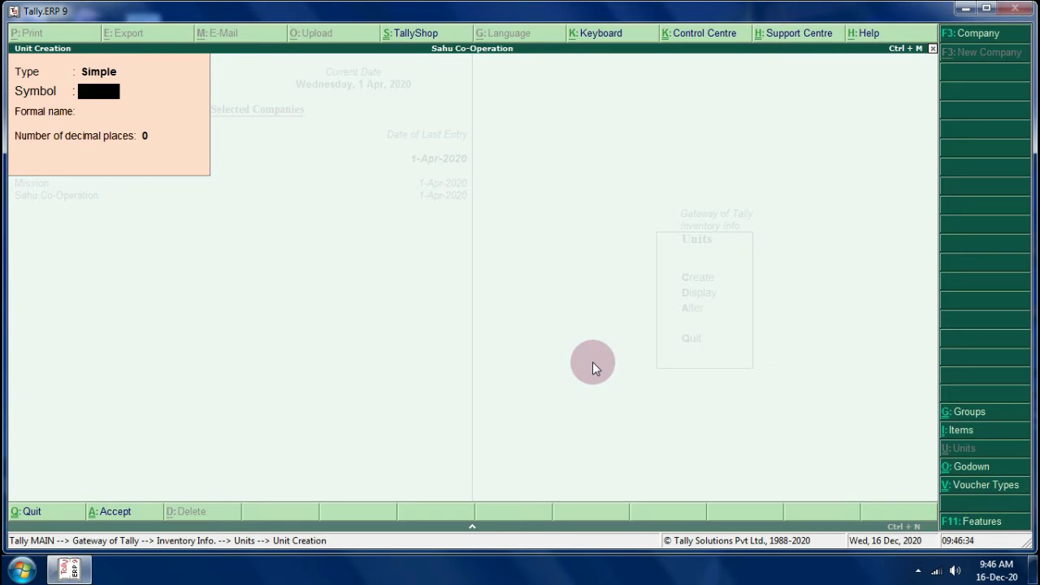
{"action": "key", "text": "Escape"}
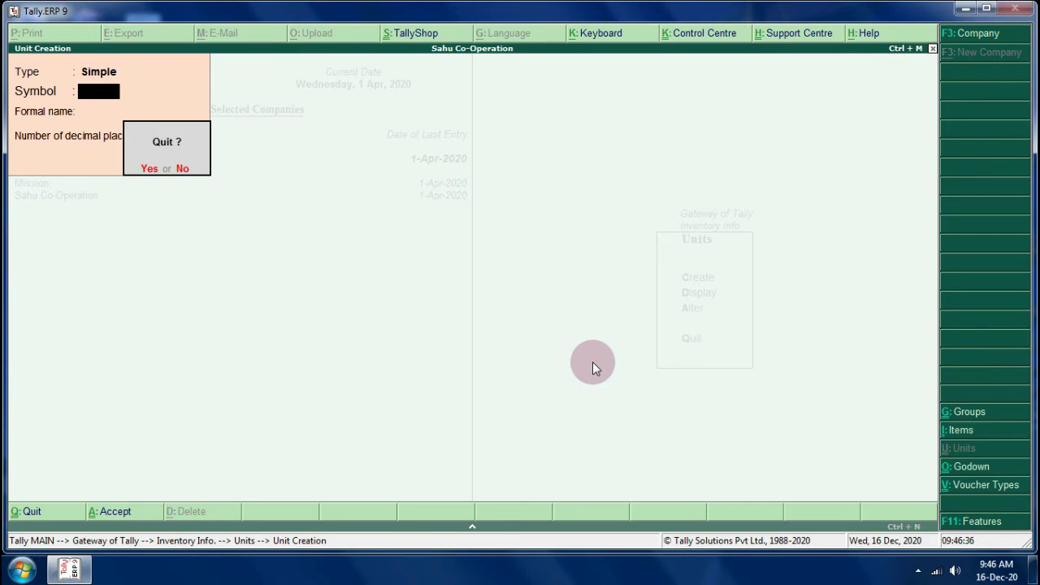
{"action": "key", "text": "y"}
{"action": "key", "text": "Escape"}
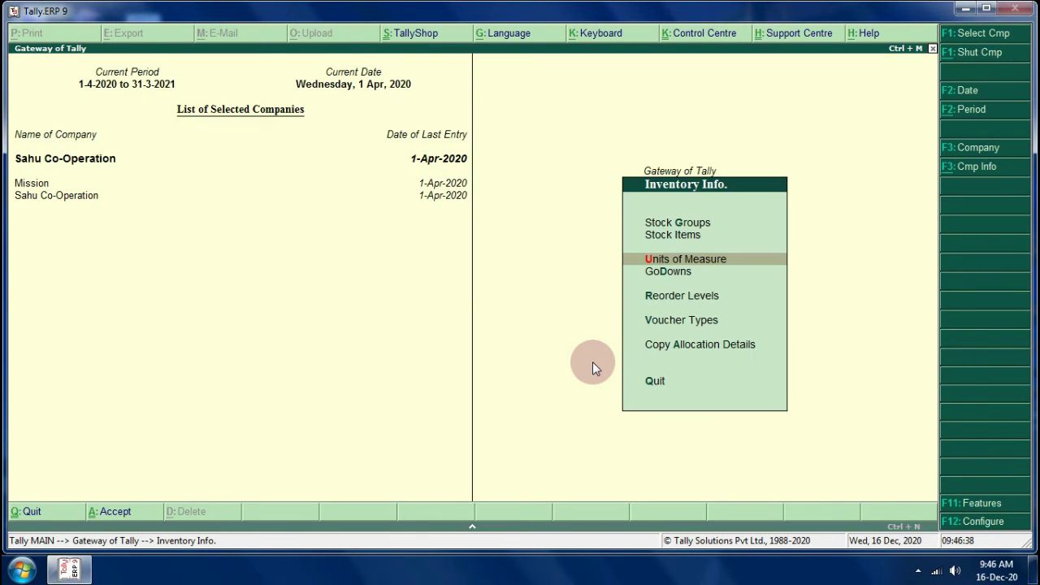
Create the stock group Cloths under Primary without an alias and without adding item quantities.
{"action": "key", "text": "Up"}
{"action": "key", "text": "Up"}
{"action": "key", "text": "Return"}
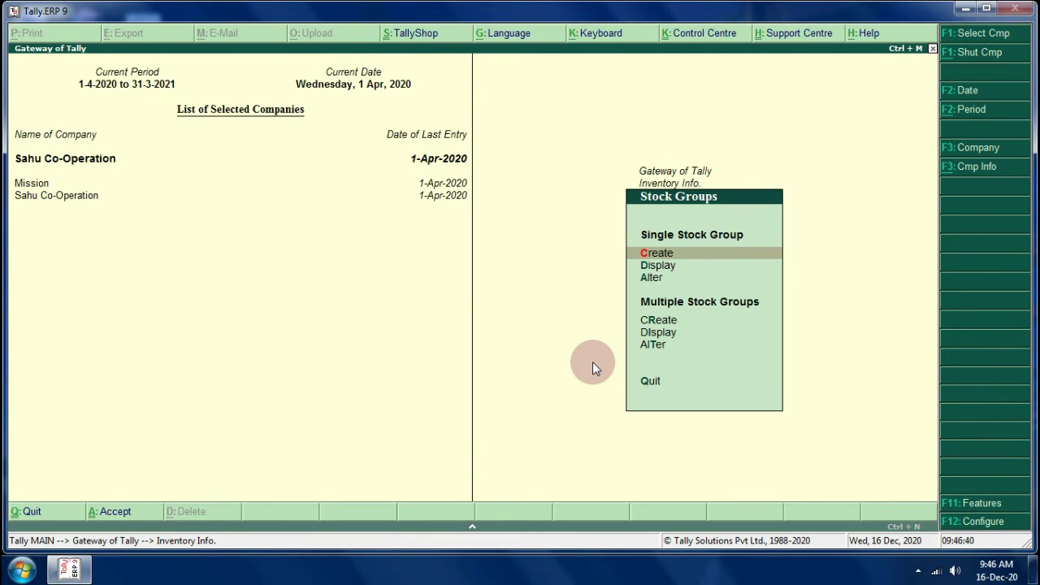
{"action": "key", "text": "Return"}
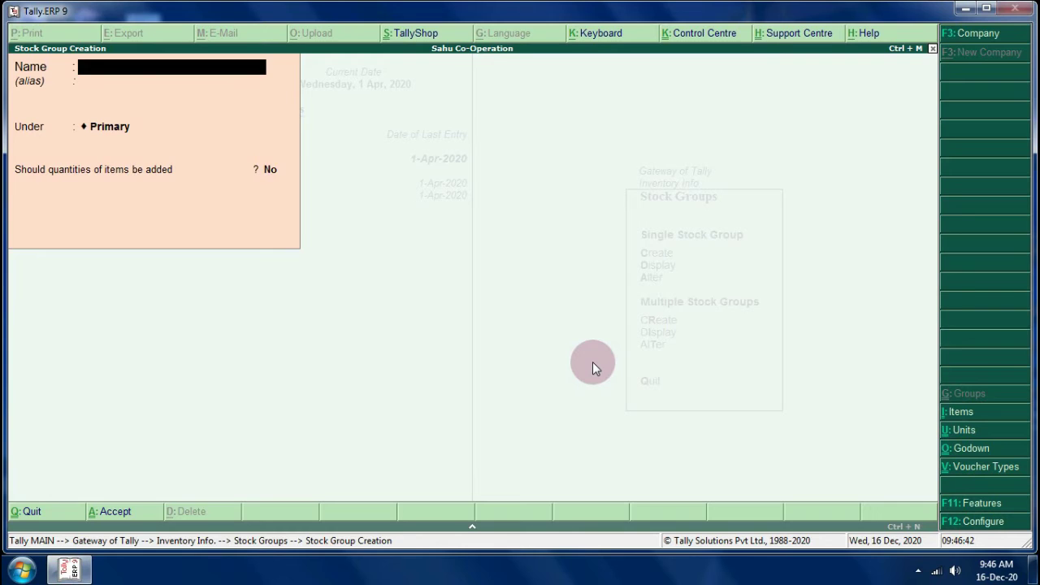
{"action": "type", "text": "Cloths"}
{"action": "key", "text": "Return"}
{"action": "key", "text": "Return"}
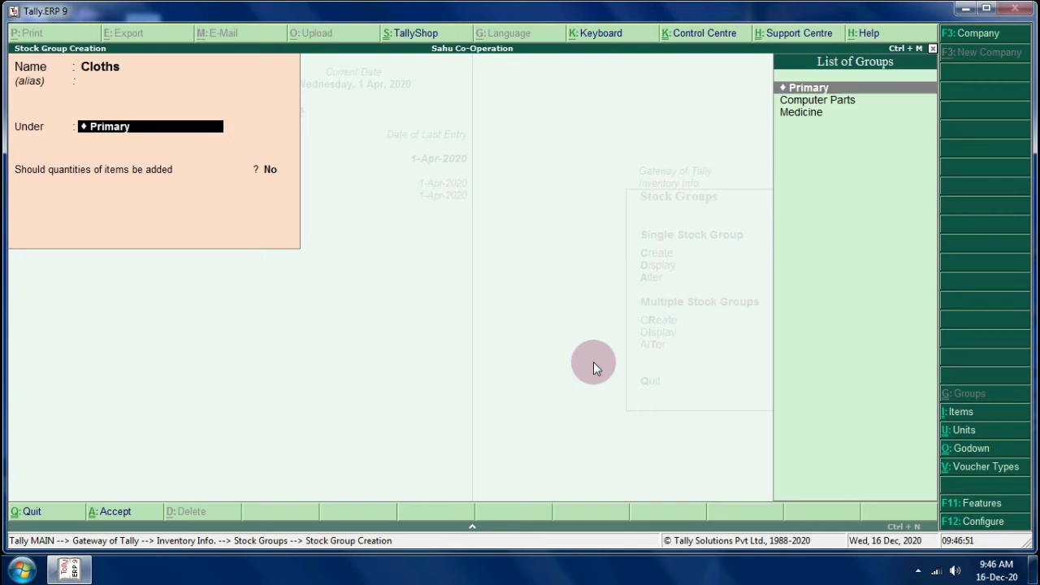
{"action": "key", "text": "Return"}
{"action": "key", "text": "Return"}
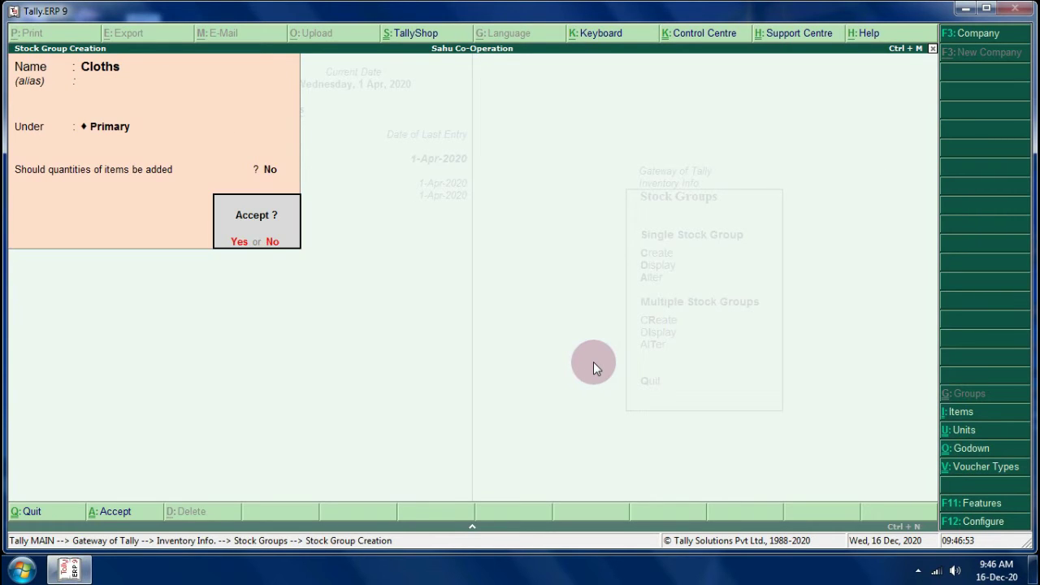
{"action": "key", "text": "Return"}
{"action": "key", "text": "Escape"}
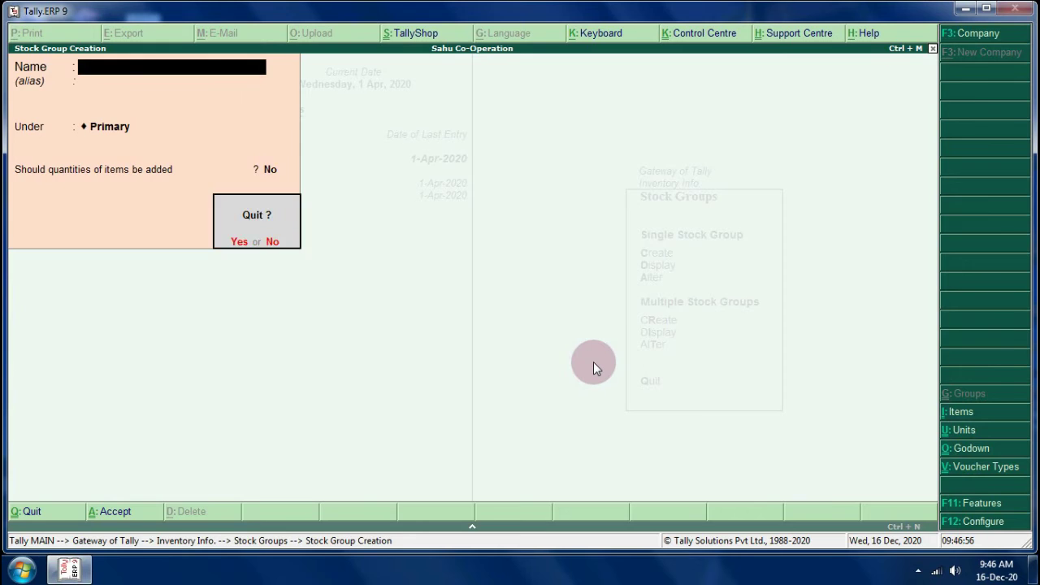
{"action": "key", "text": "Return"}
{"action": "key", "text": "Escape"}
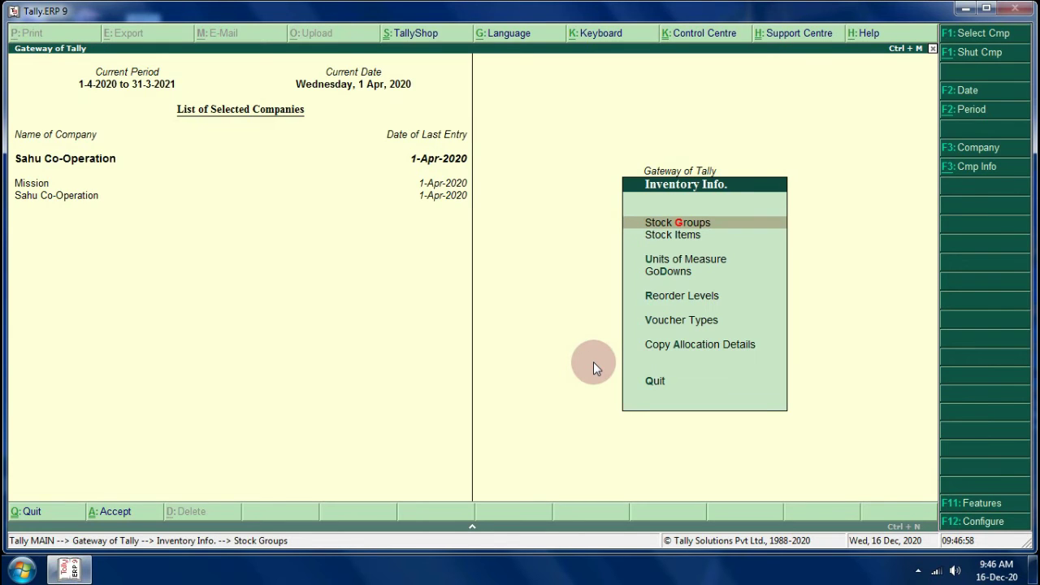
Create the stock item Sarees under Cloths with the unit pcs, a duty rate of 0 and no opening balance.
{"action": "key", "text": "Down"}
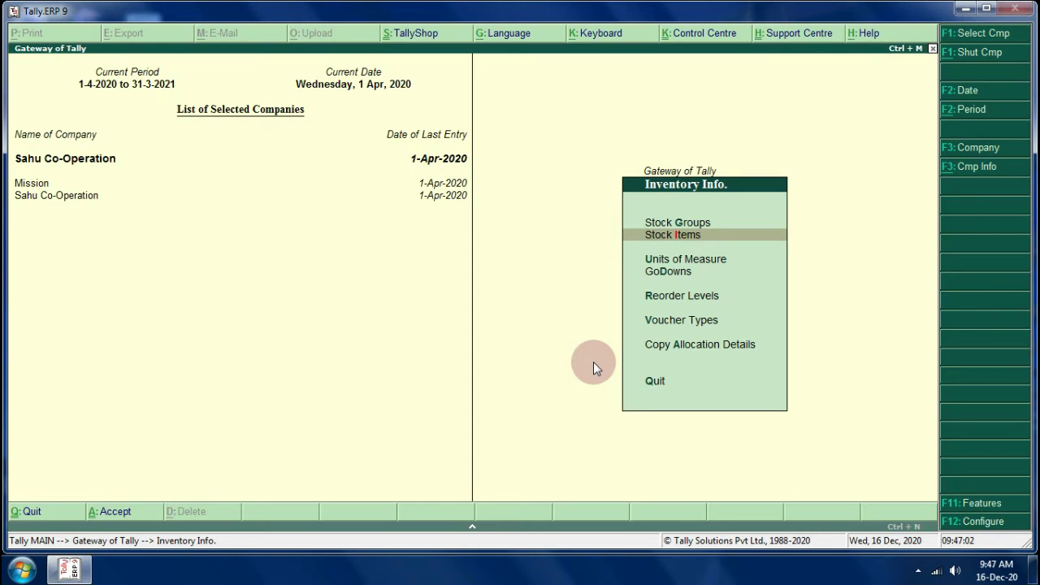
{"action": "key", "text": "Return"}
{"action": "key", "text": "Return"}
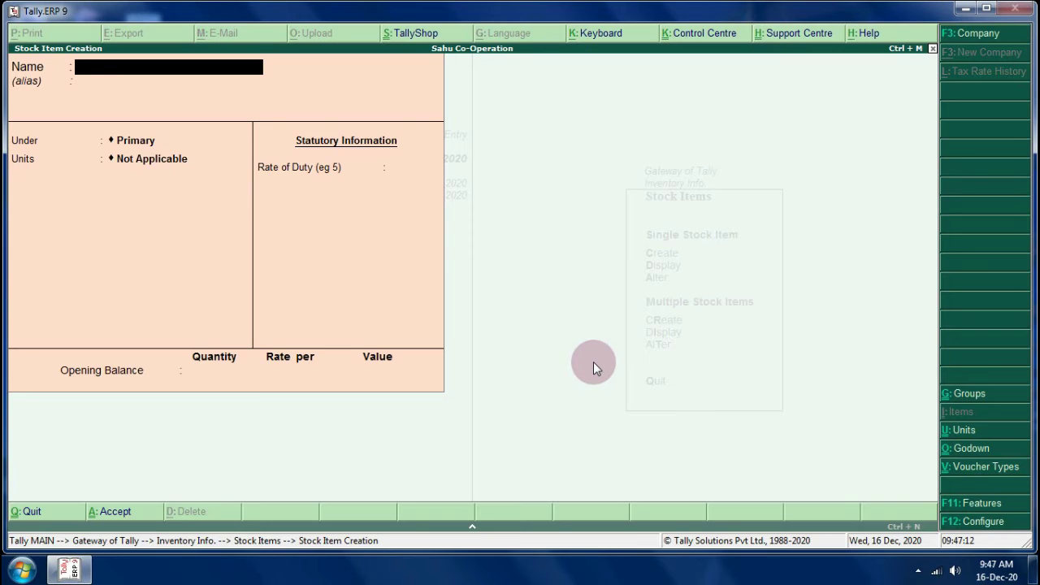
{"action": "type", "text": "Sarees"}
{"action": "key", "text": "Return"}
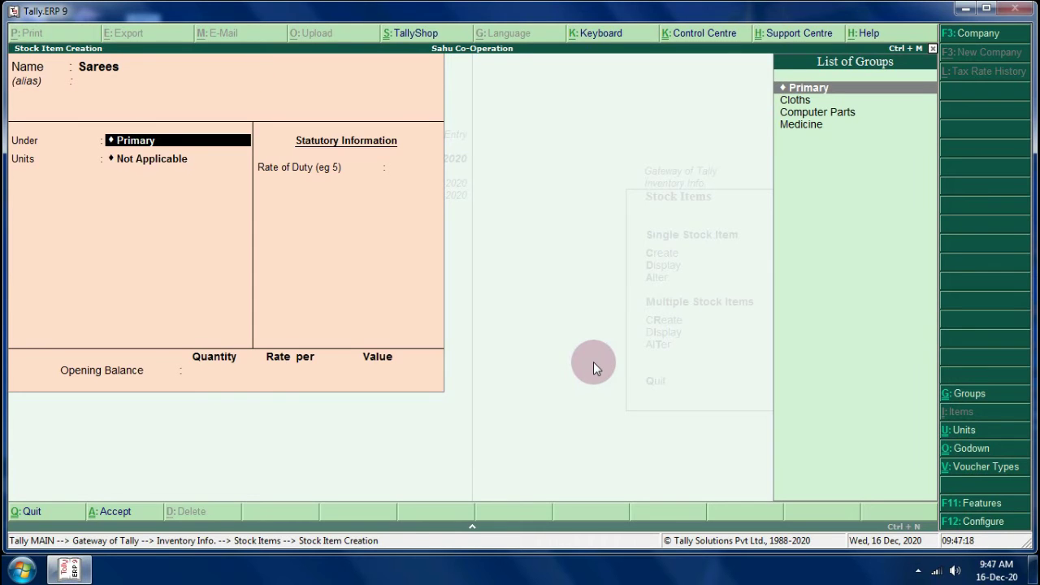
{"action": "key", "text": "Down"}
{"action": "key", "text": "Return"}
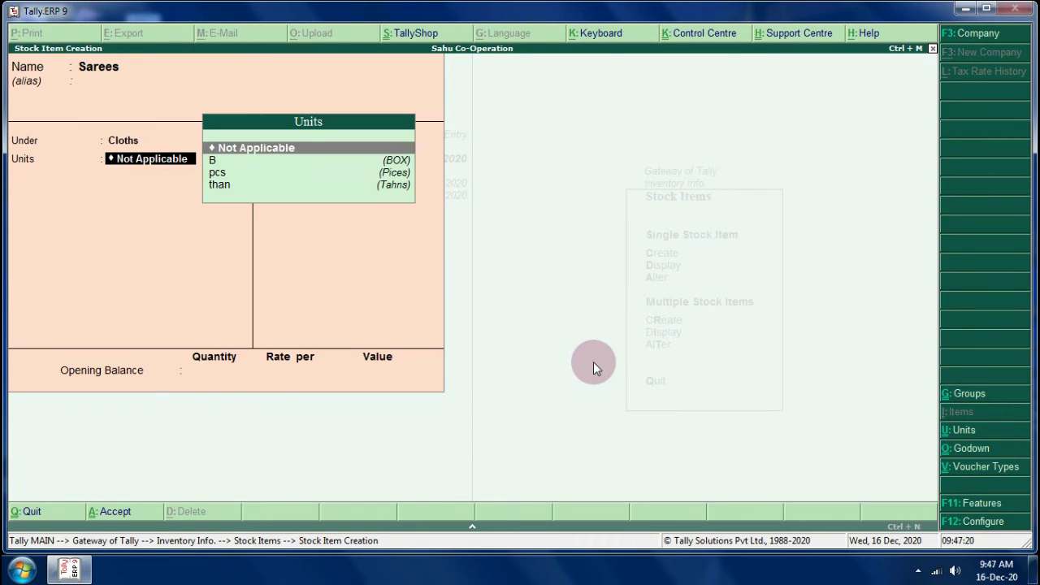
{"action": "key", "text": "Down"}
{"action": "key", "text": "Down"}
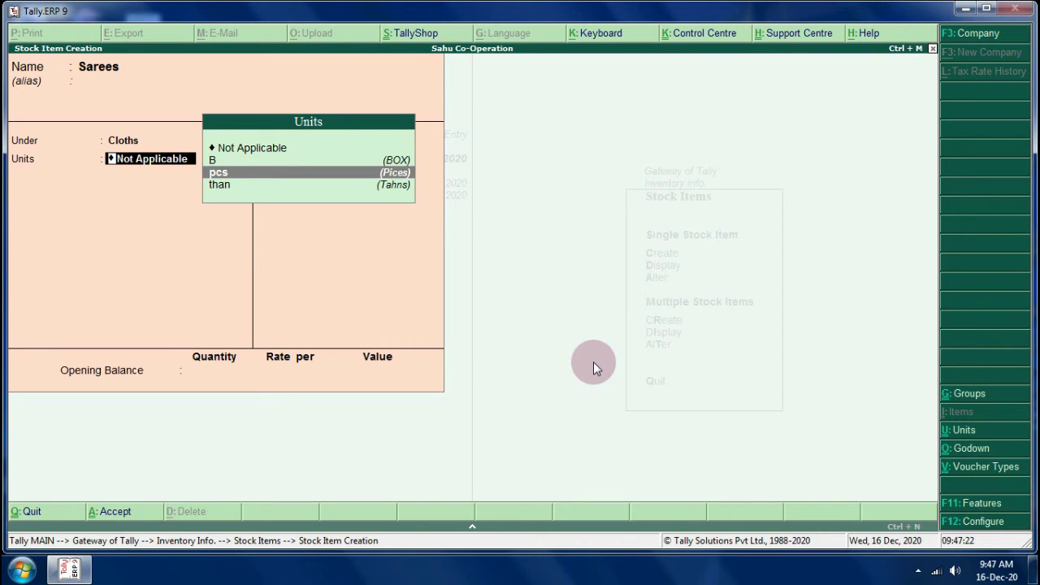
{"action": "key", "text": "Return"}
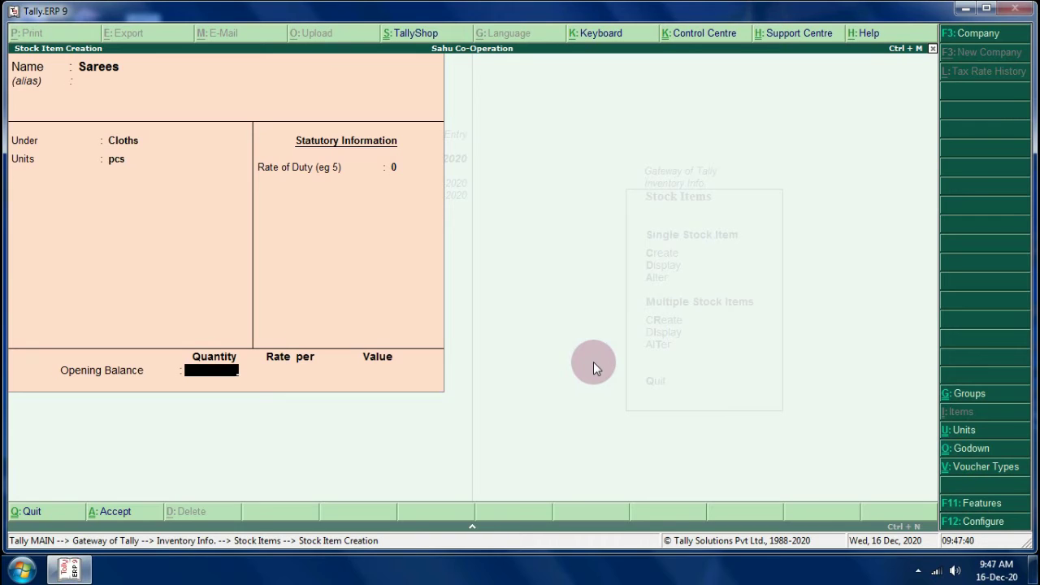
{"action": "key", "text": "Return"}
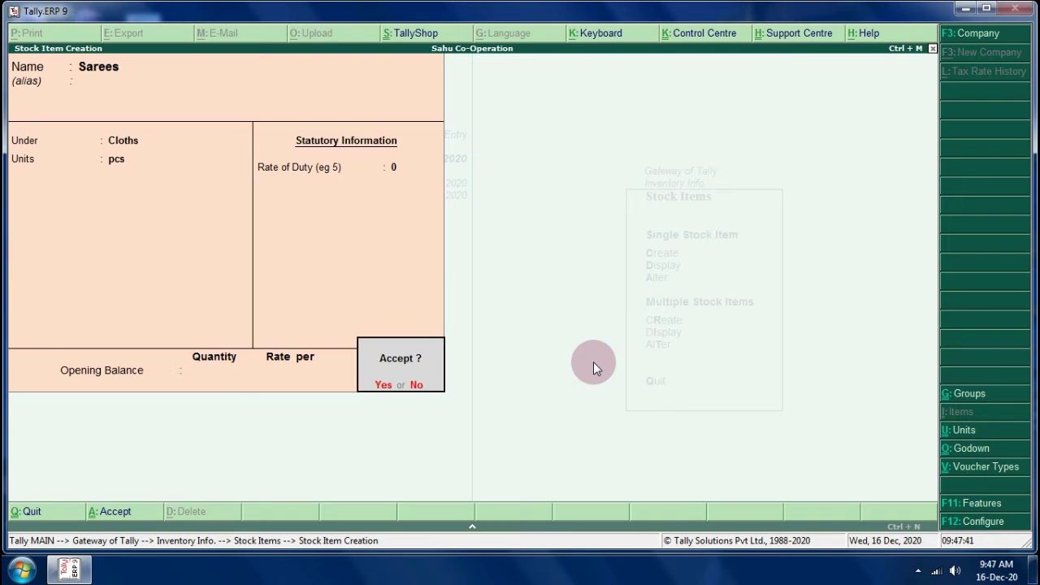
{"action": "key", "text": "Return"}
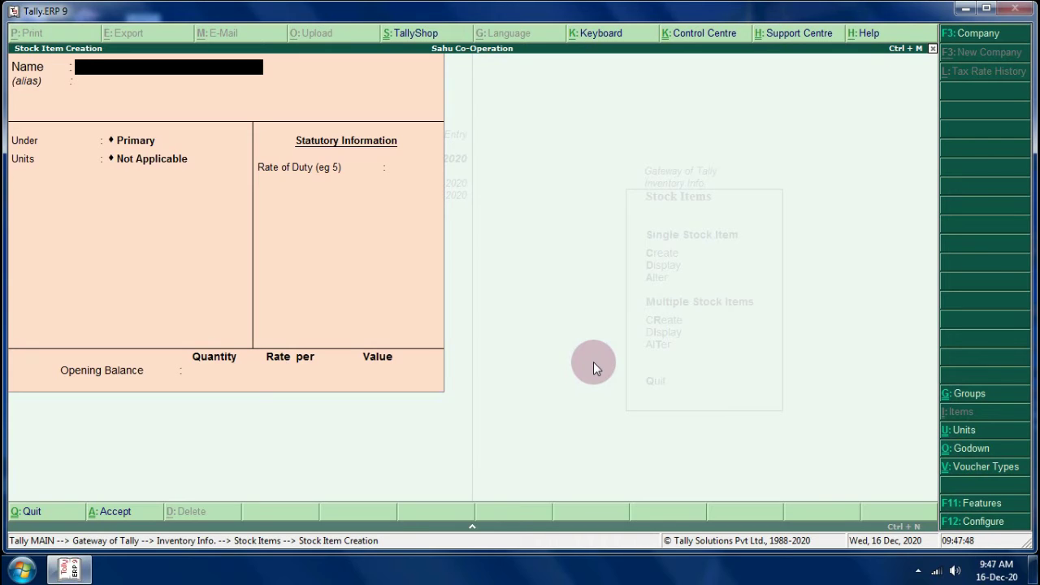
Create the stock item Shirting under Cloths with the unit than and no opening balance, and end item creation.
{"action": "type", "text": "Shirting"}
{"action": "key", "text": "Return"}
{"action": "key", "text": "Return"}
{"action": "key", "text": "Down"}
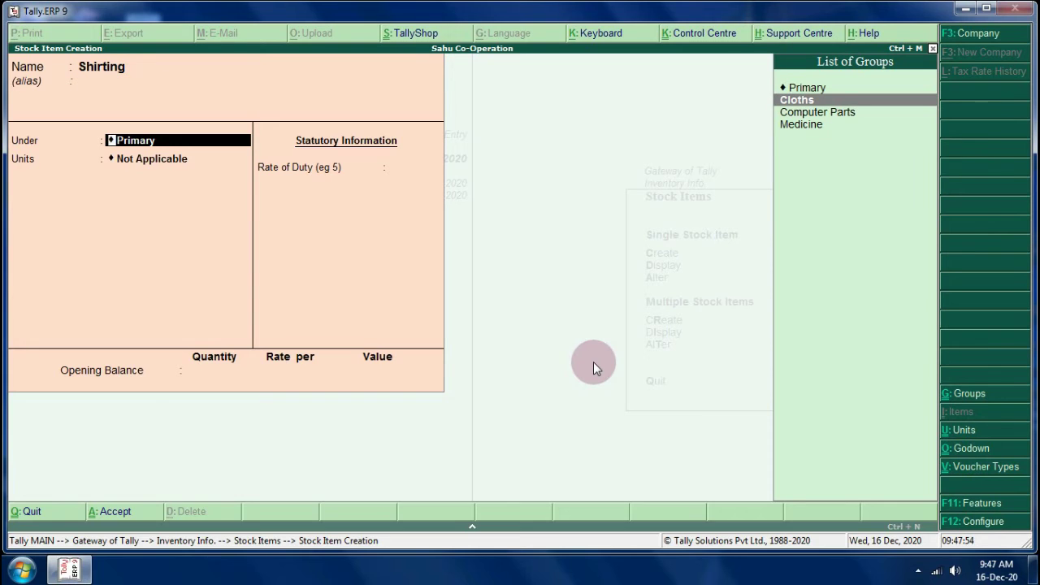
{"action": "key", "text": "Return"}
{"action": "key", "text": "Down"}
{"action": "key", "text": "Down"}
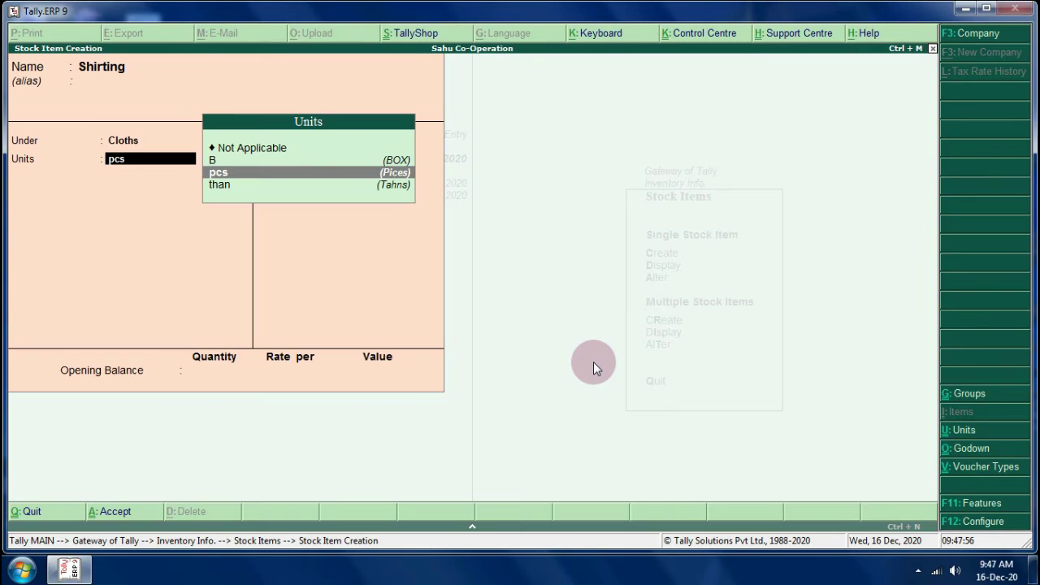
{"action": "key", "text": "Down"}
{"action": "key", "text": "Return"}
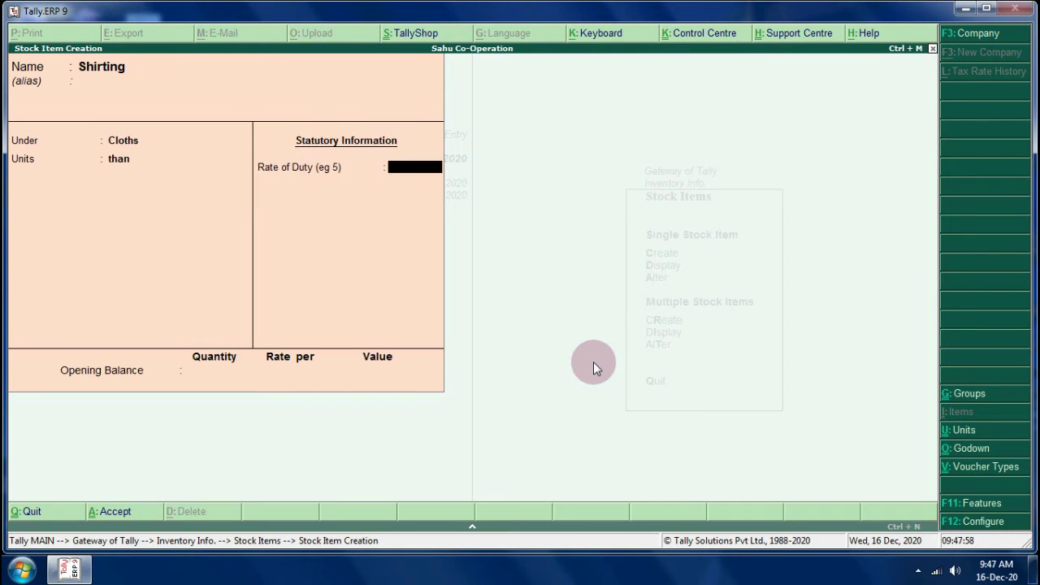
{"action": "key", "text": "Return"}
{"action": "key", "text": "Return"}
{"action": "key", "text": "Return"}
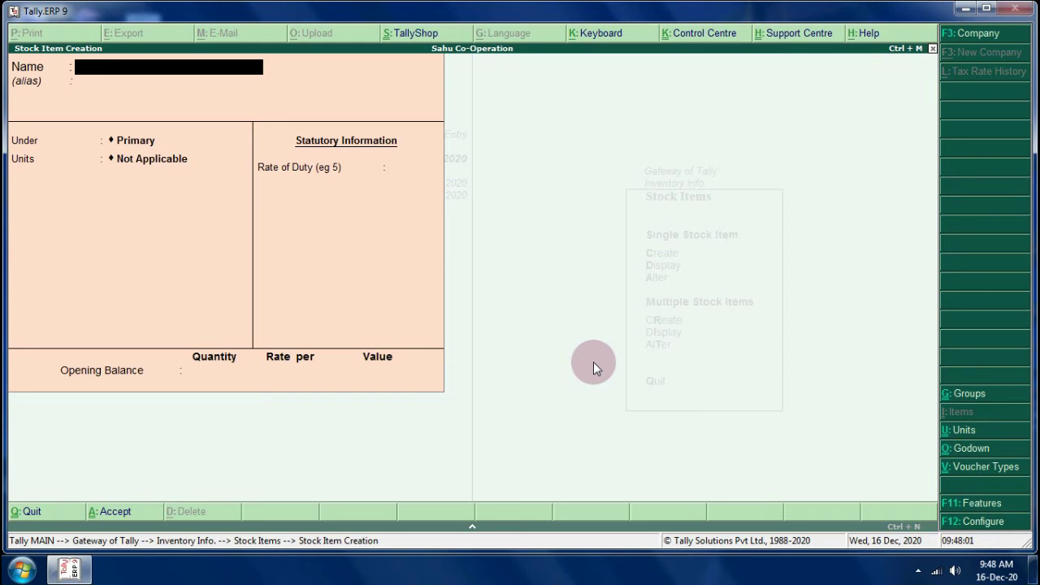
{"action": "key", "text": "Escape"}
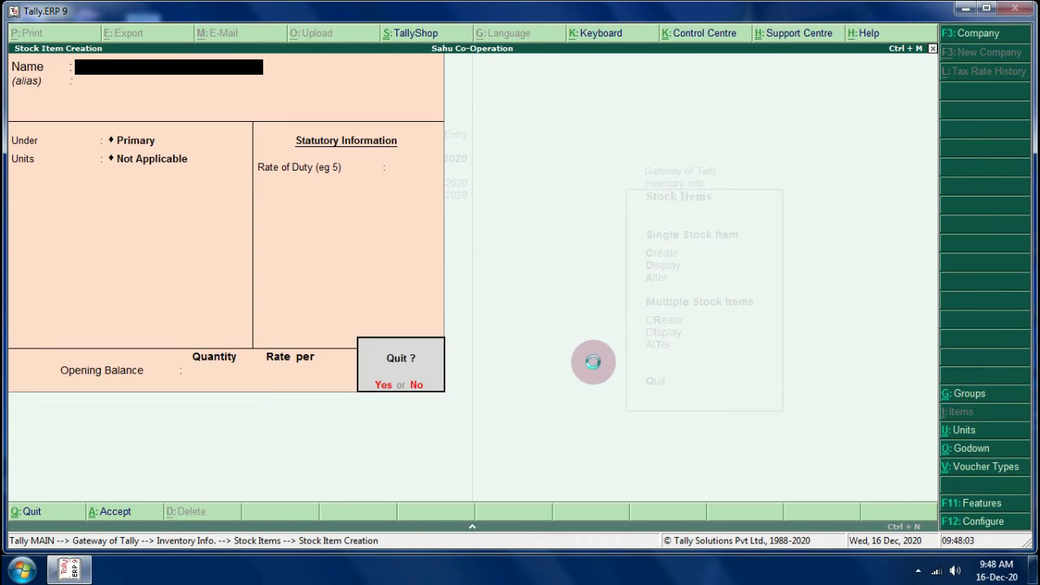
Leave stock item creation and return to the Gateway of Tally.
{"action": "key", "text": "Return"}
{"action": "key", "text": "Escape"}
{"action": "key", "text": "Down"}
{"action": "key", "text": "Escape"}
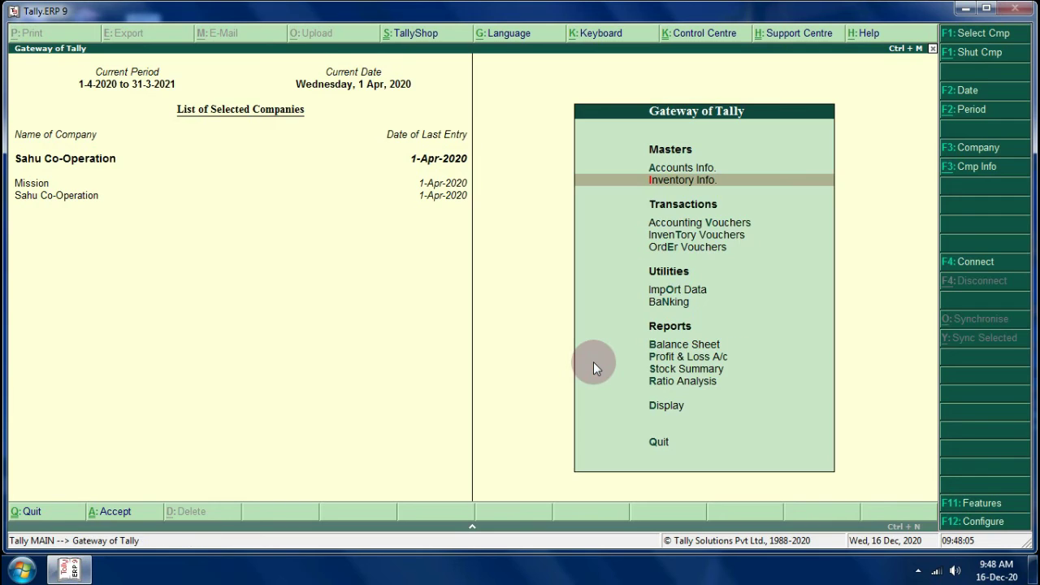
Start a purchase voucher in voucher mode, leaving the supplier invoice number and date blank.
{"action": "key", "text": "Down"}
{"action": "key", "text": "Down"}
{"action": "key", "text": "Up"}
{"action": "key", "text": "Return"}
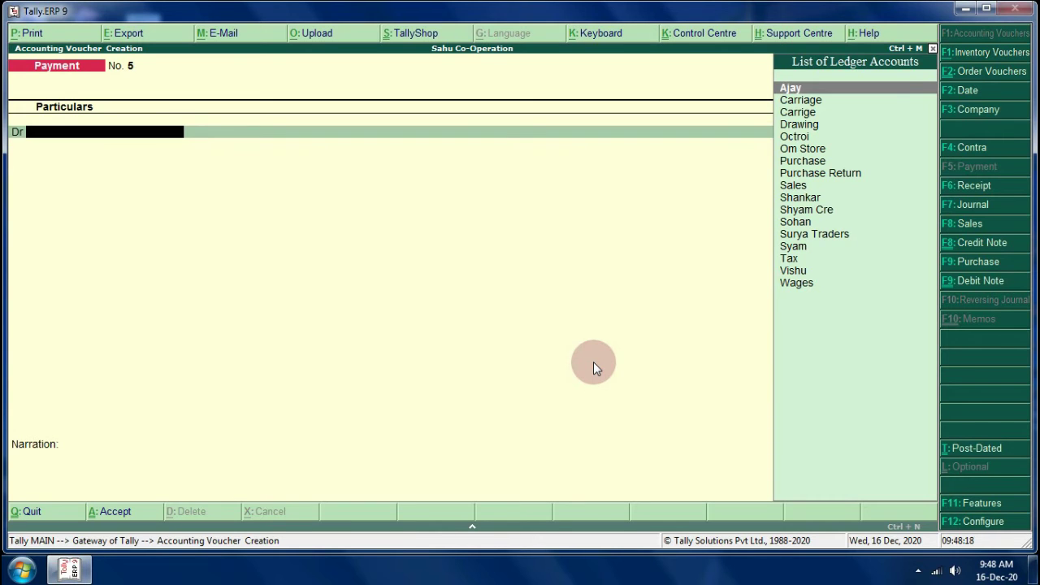
{"action": "key", "text": "F9"}
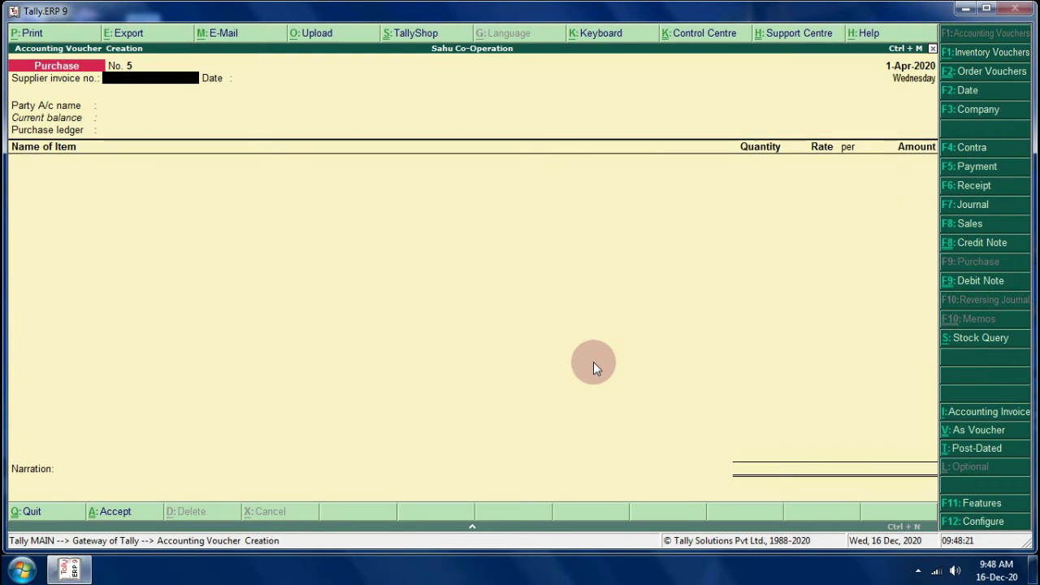
{"action": "key", "text": "ctrl+v"}
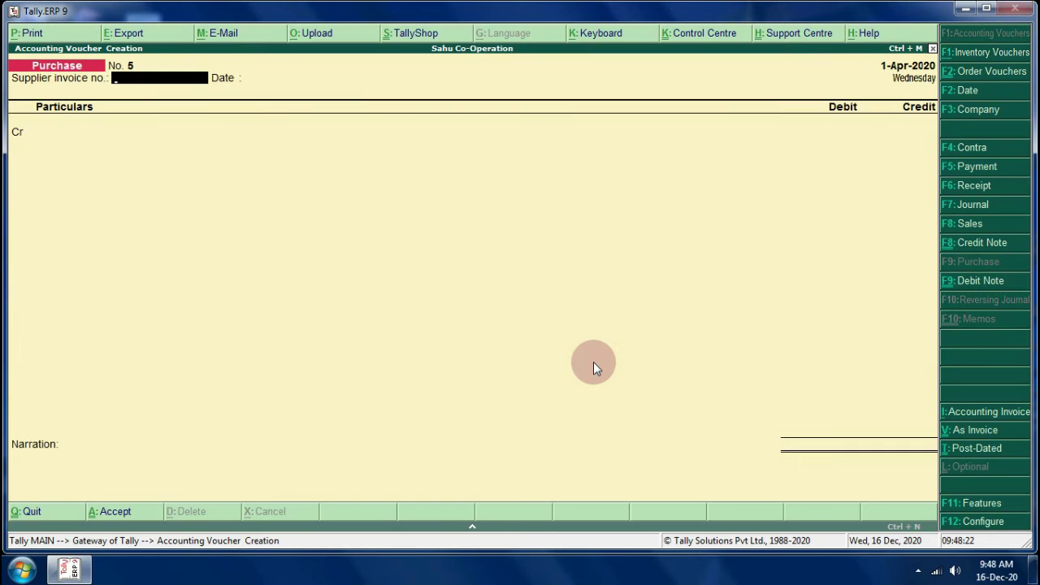
{"action": "key", "text": "Return"}
{"action": "key", "text": "Return"}
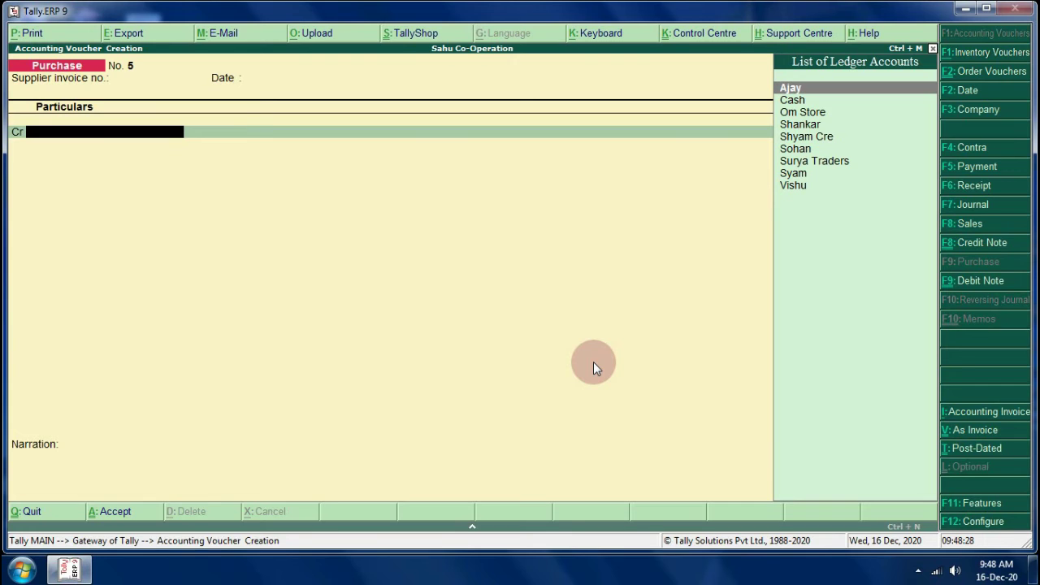
Create the supplier ledger Ram Lal and Sons under Sundry Creditors with bill-by-bill balances, country India and state Chhattisgarh, and save it.
{"action": "key", "text": "alt+c"}
{"action": "type", "text": "Ra"}
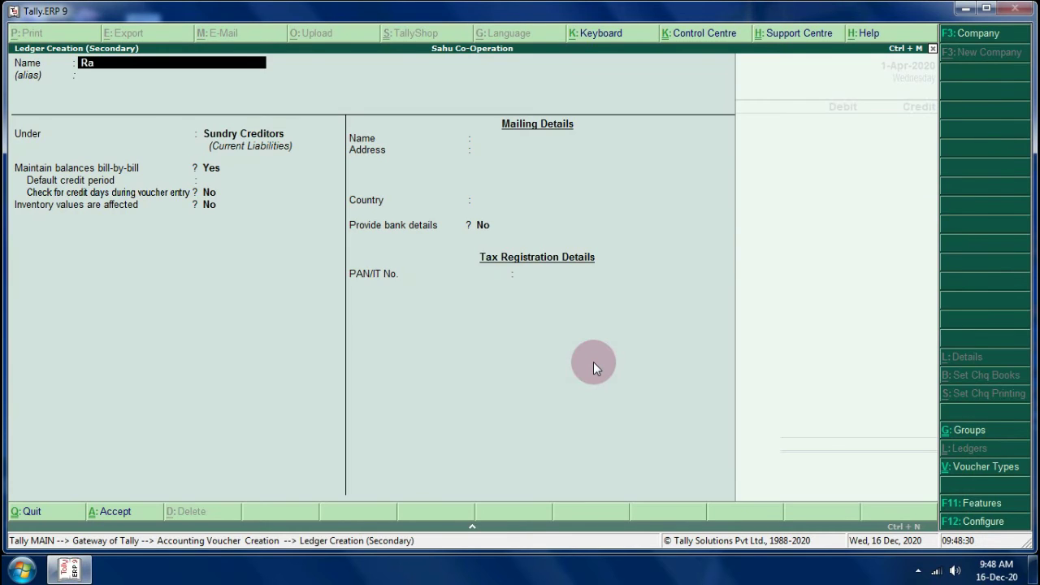
{"action": "type", "text": "m Lal and Sons"}
{"action": "key", "text": "Return"}
{"action": "key", "text": "Return"}
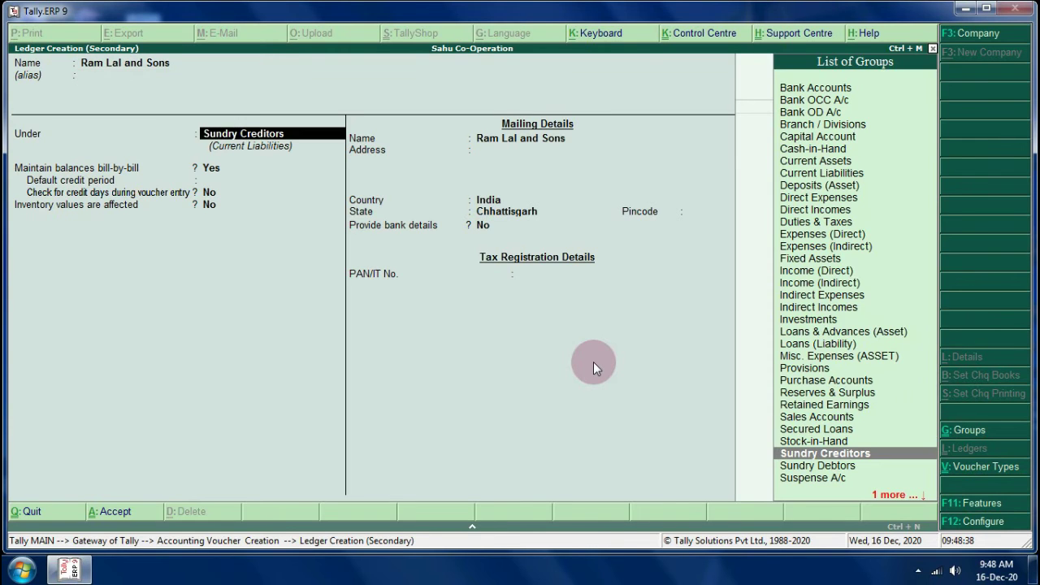
{"action": "key", "text": "Return"}
{"action": "key", "text": "Return"}
{"action": "key", "text": "Return"}
{"action": "key", "text": "Return"}
{"action": "key", "text": "Return"}
{"action": "key", "text": "Return"}
{"action": "key", "text": "Return"}
{"action": "key", "text": "Return"}
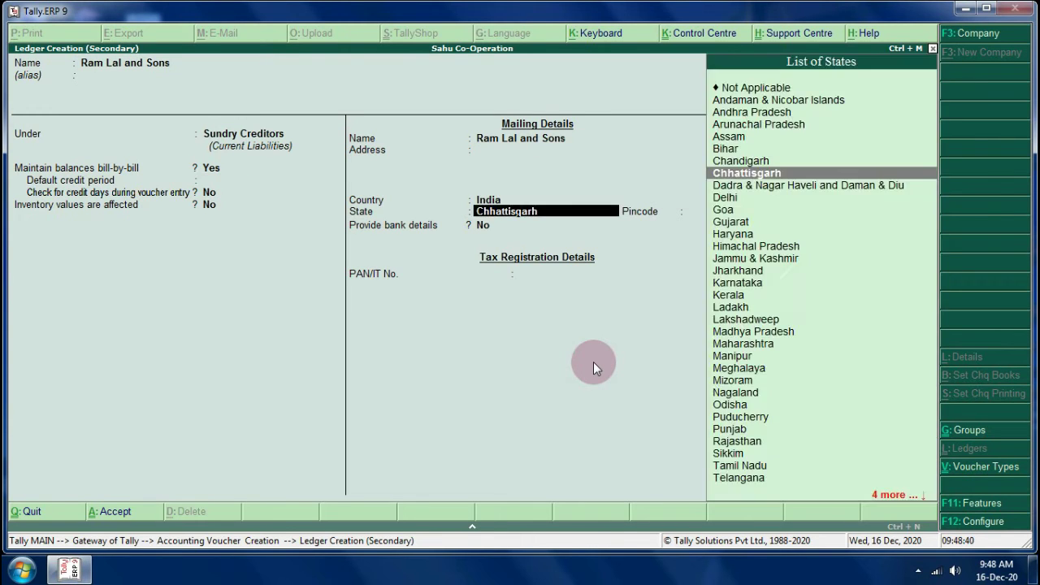
{"action": "key", "text": "Return"}
{"action": "key", "text": "Return"}
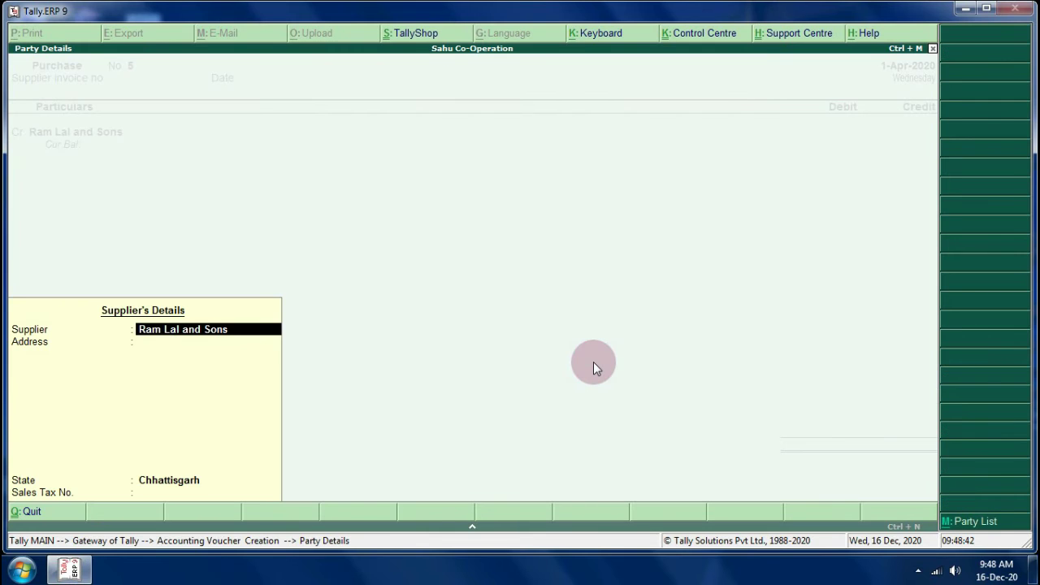
Accept the supplier's details and credit Ram Lal and Sons with a placeholder amount of 1.
{"action": "key", "text": "Return"}
{"action": "key", "text": "Return"}
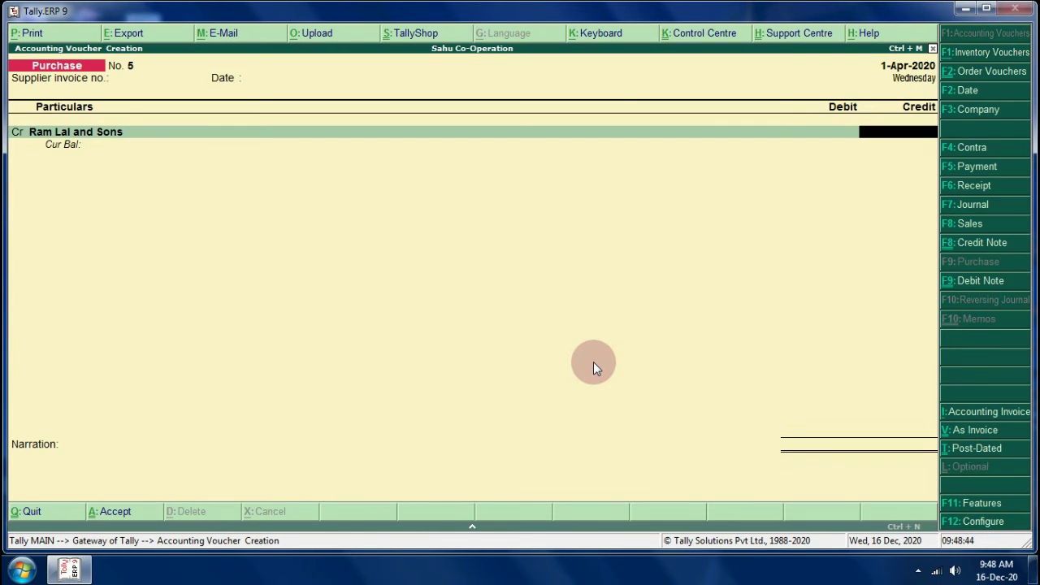
{"action": "type", "text": "1"}
{"action": "key", "text": "Return"}
Allocate the credit to New Ref 5 with a credit period of 6 days, and choose Purchase as the debit ledger.
{"action": "key", "text": "Return"}
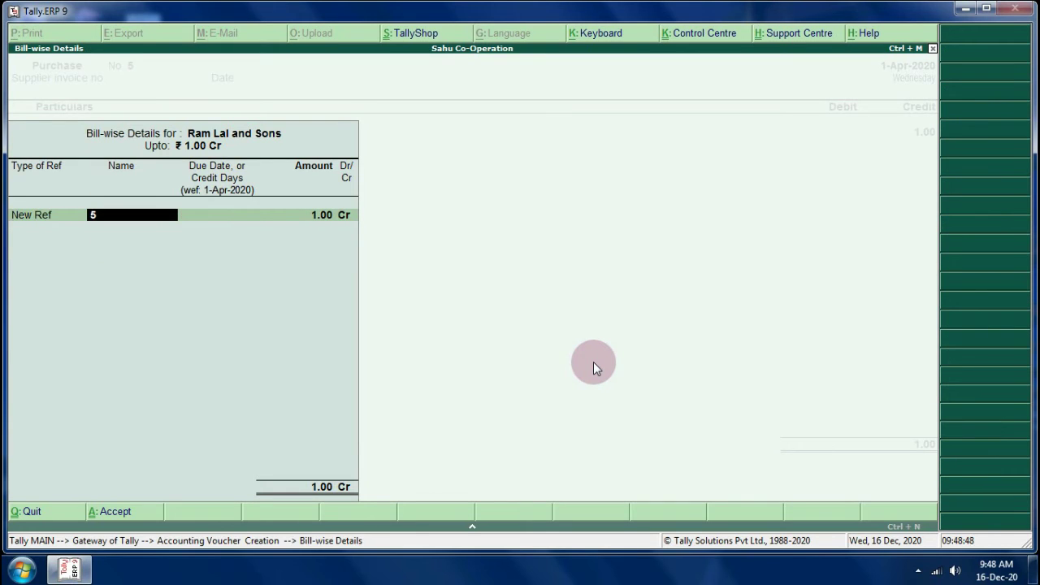
{"action": "key", "text": "Return"}
{"action": "type", "text": "6"}
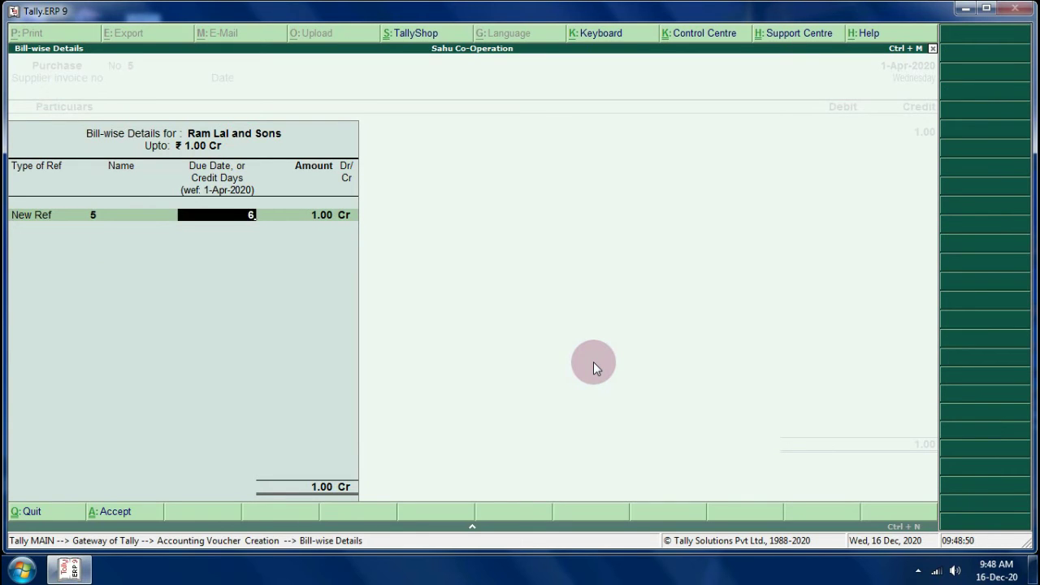
{"action": "key", "text": "Return"}
{"action": "key", "text": "Return"}
{"action": "key", "text": "Return"}
{"action": "key", "text": "Return"}
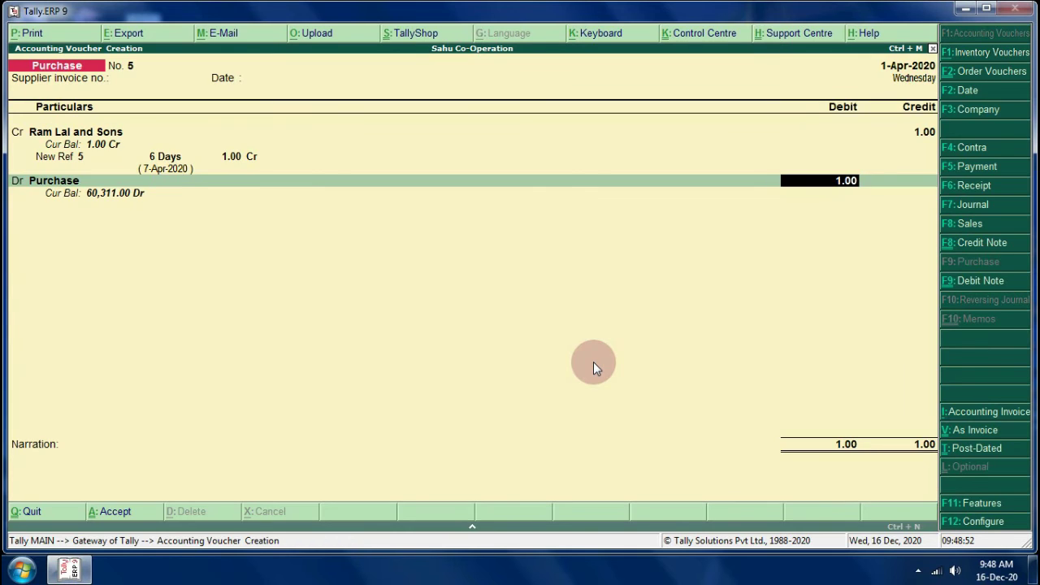
Alter the Purchase ledger so that inventory values are affected, save it, and open its inventory allocations.
{"action": "key", "text": "BackSpace"}
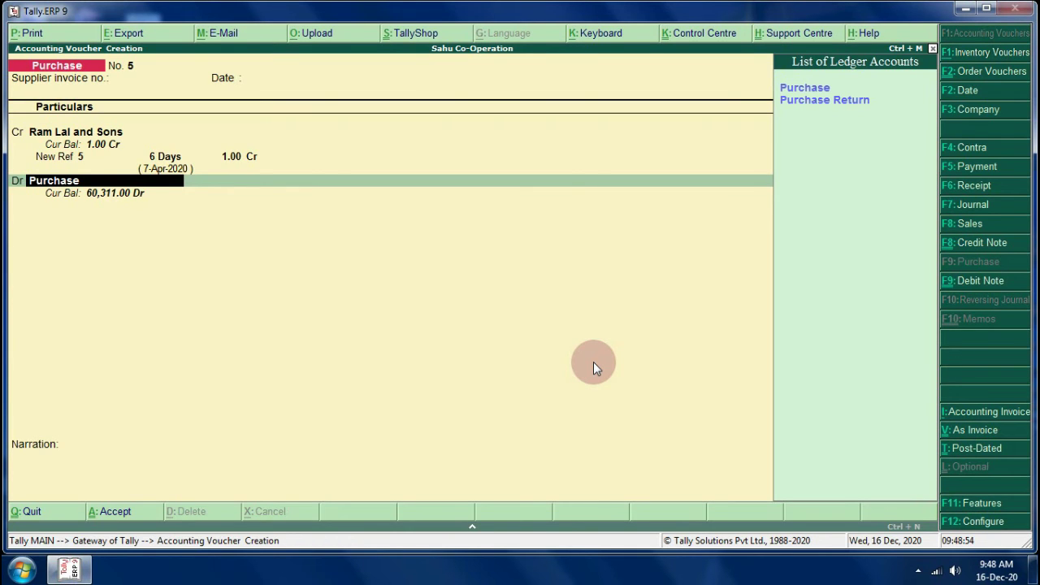
{"action": "key", "text": "ctrl+Return"}
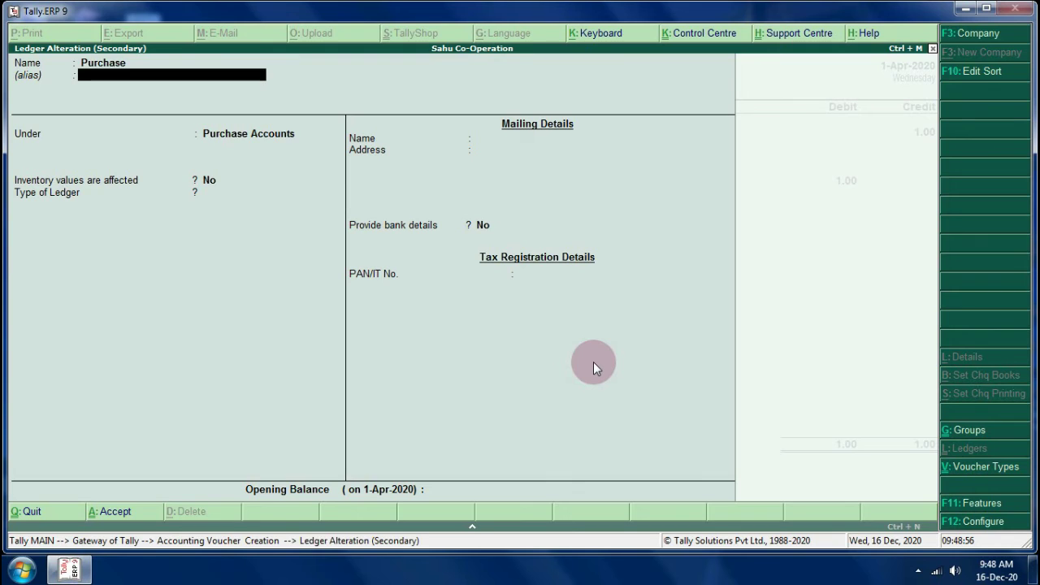
{"action": "key", "text": "Return"}
{"action": "key", "text": "Return"}
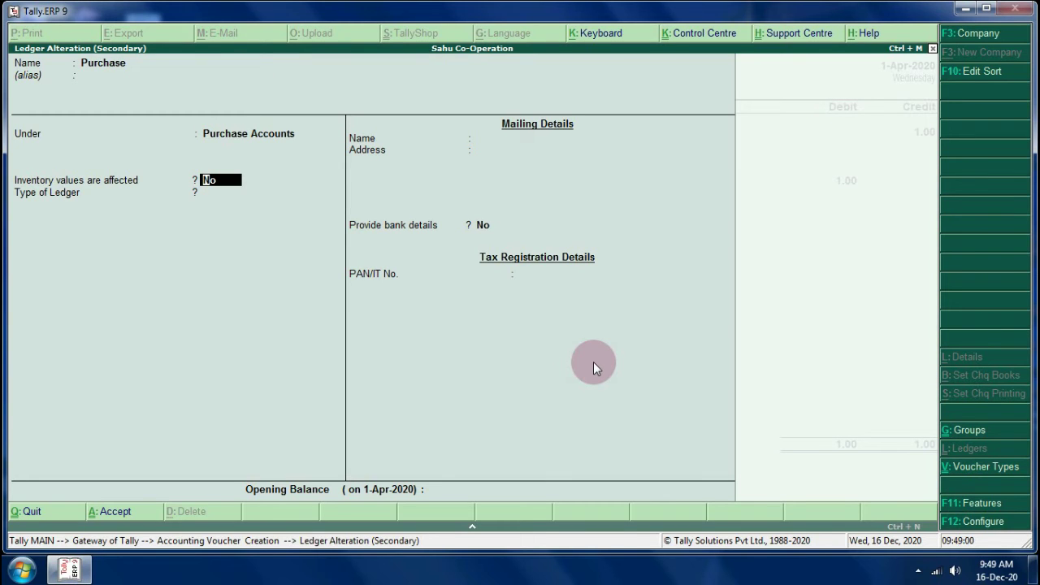
{"action": "type", "text": "y"}
{"action": "key", "text": "Return"}
{"action": "key", "text": "Return"}
{"action": "key", "text": "Return"}
{"action": "key", "text": "Return"}
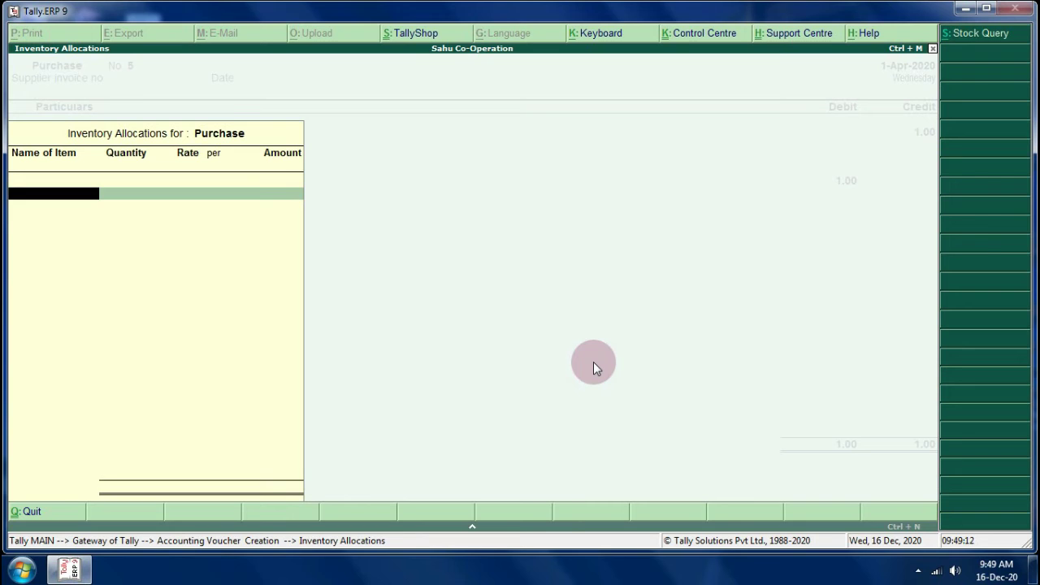
Add Sarees to the purchase with tracking number 5, order number Not Applicable and the godown Main Location.
{"action": "type", "text": "S"}
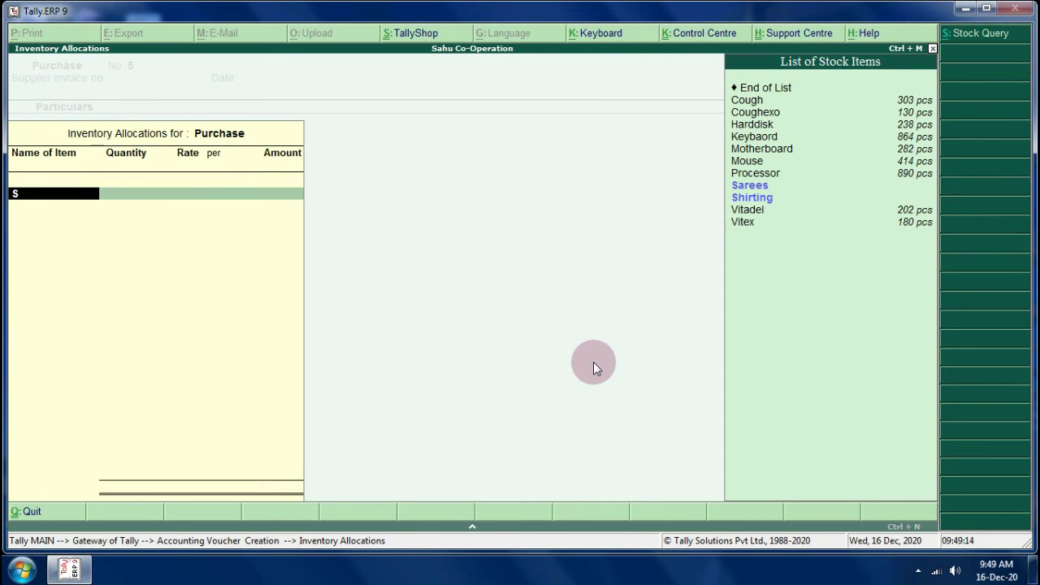
{"action": "key", "text": "Down"}
{"action": "key", "text": "Up"}
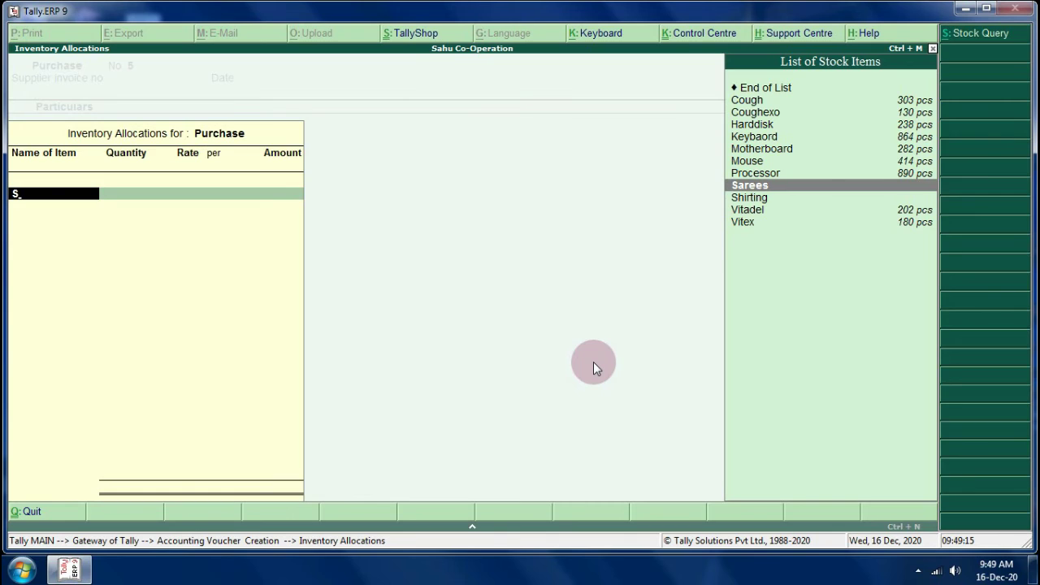
{"action": "key", "text": "Return"}
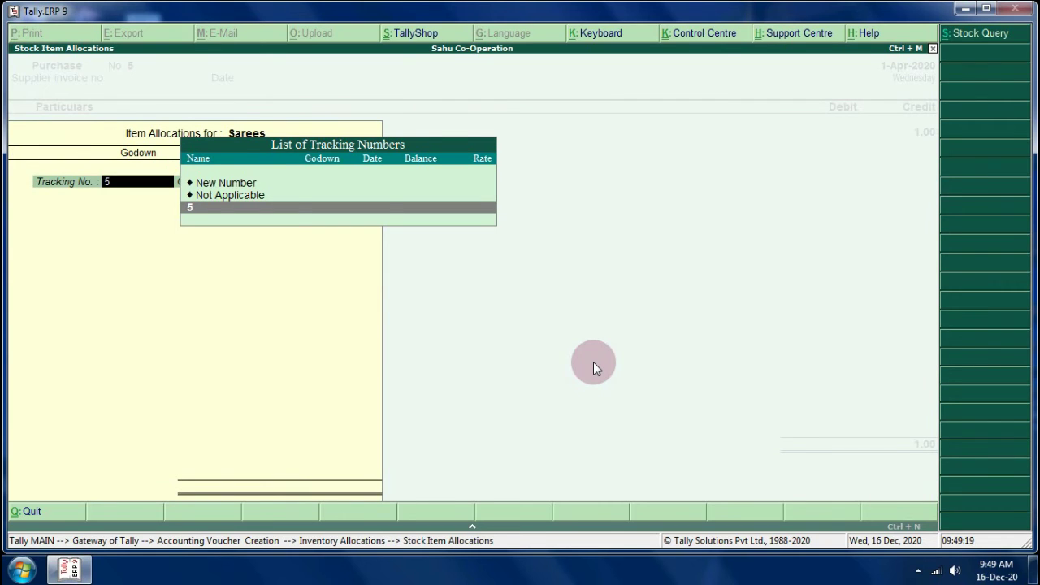
{"action": "key", "text": "Return"}
{"action": "key", "text": "Return"}
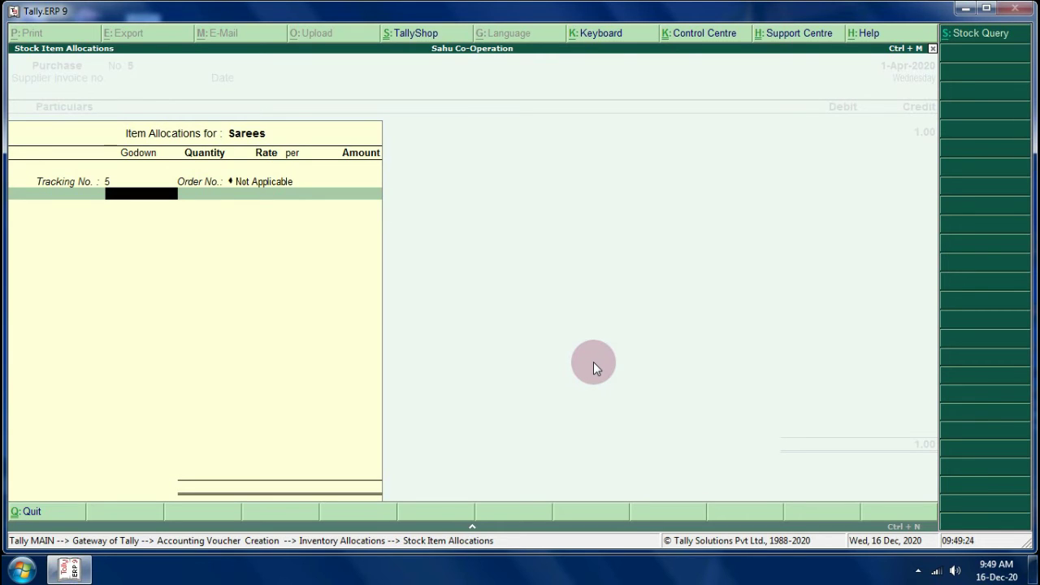
{"action": "type", "text": "M"}
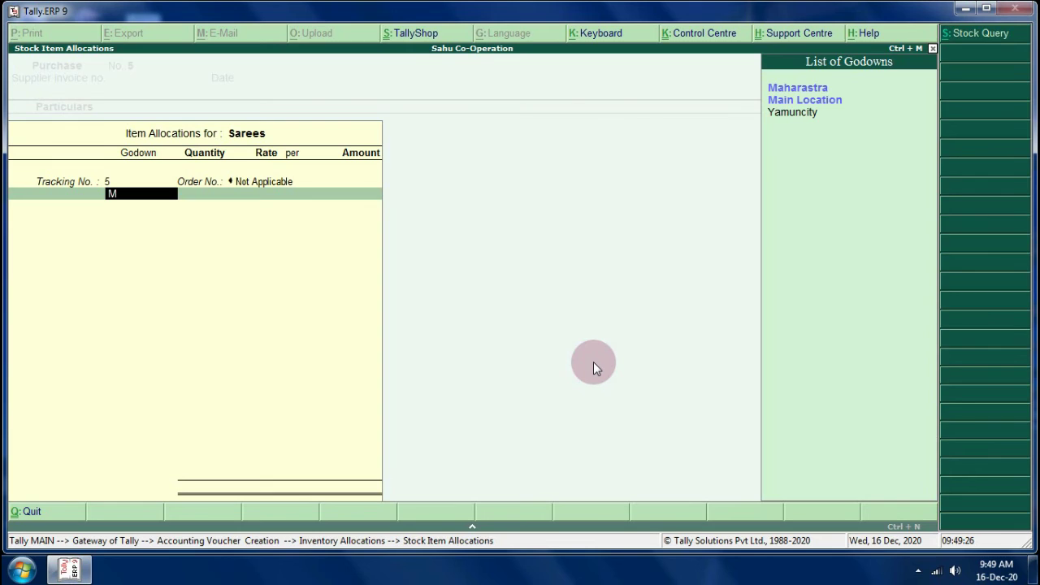
{"action": "key", "text": "Down"}
{"action": "key", "text": "Return"}
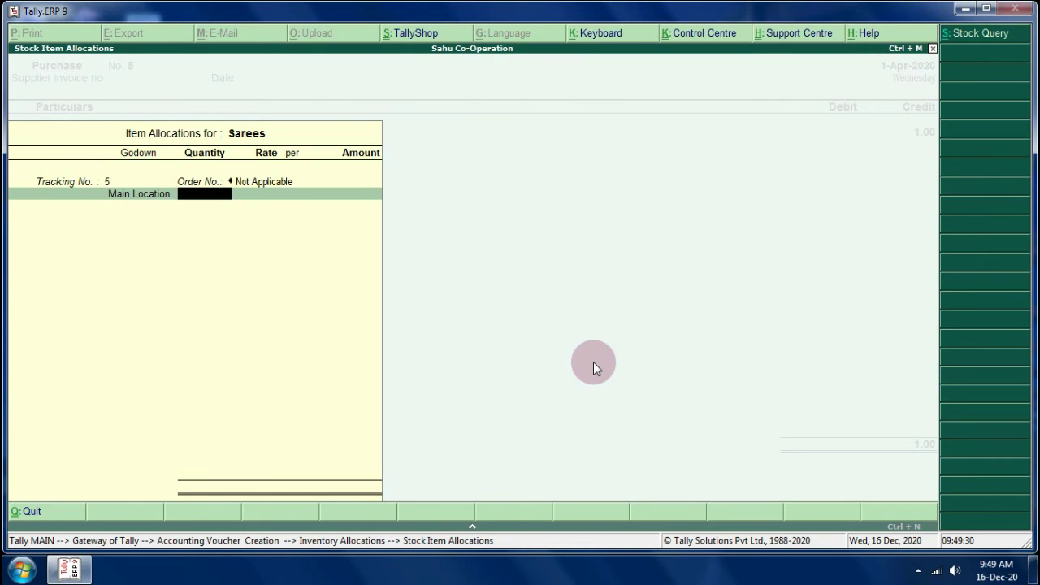
Enter 50 pcs of Sarees at a rate of 7 per pcs and accept the item allocation.
{"action": "type", "text": "50"}
{"action": "key", "text": "Return"}
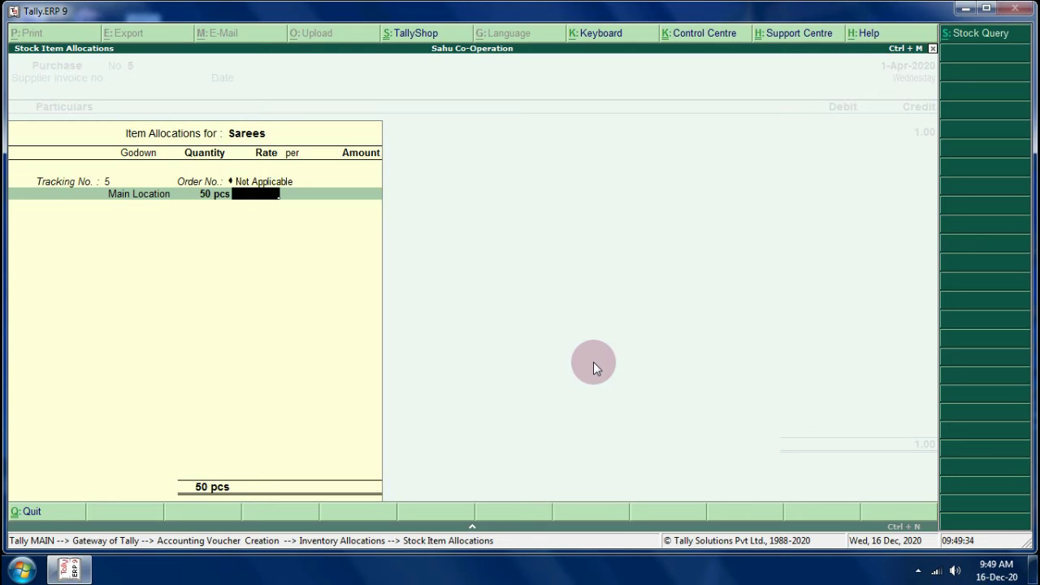
{"action": "type", "text": "7"}
{"action": "key", "text": "Return"}
{"action": "key", "text": "Return"}
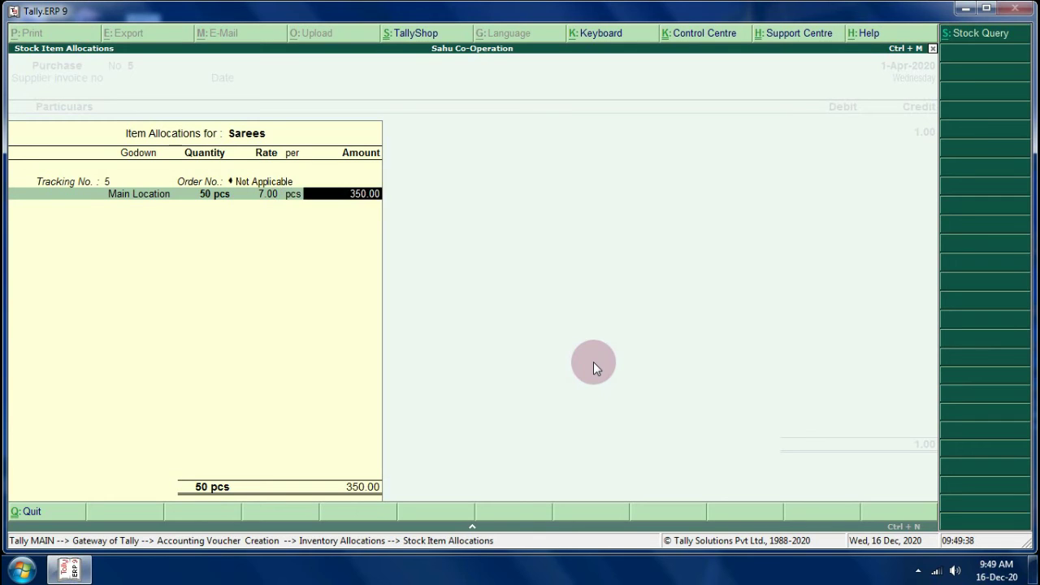
{"action": "key", "text": "Return"}
{"action": "key", "text": "Return"}
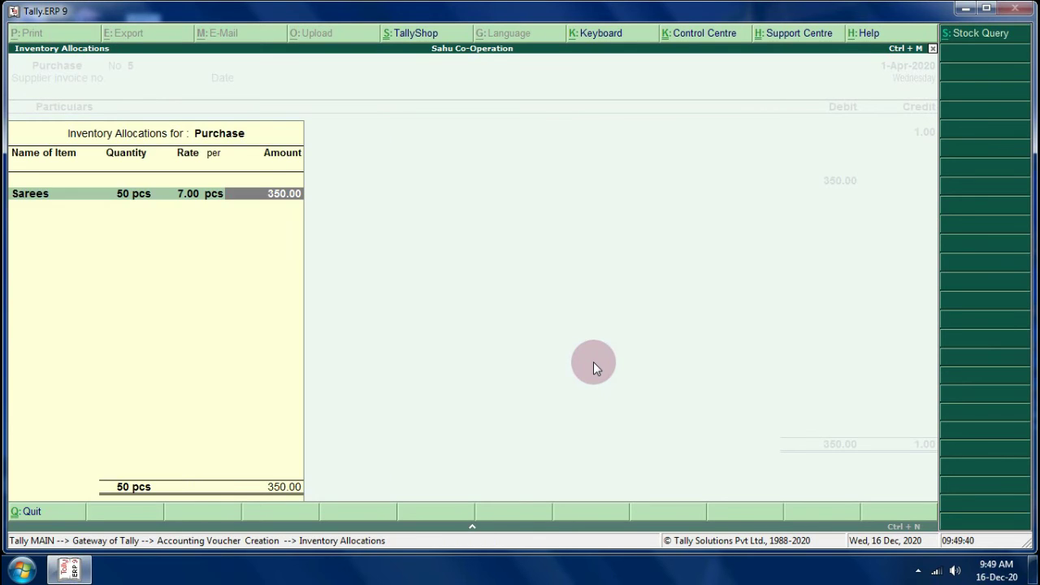
Add Shirting to the purchase with tracking number 5, order number Not Applicable and the godown Main Location.
{"action": "type", "text": "S"}
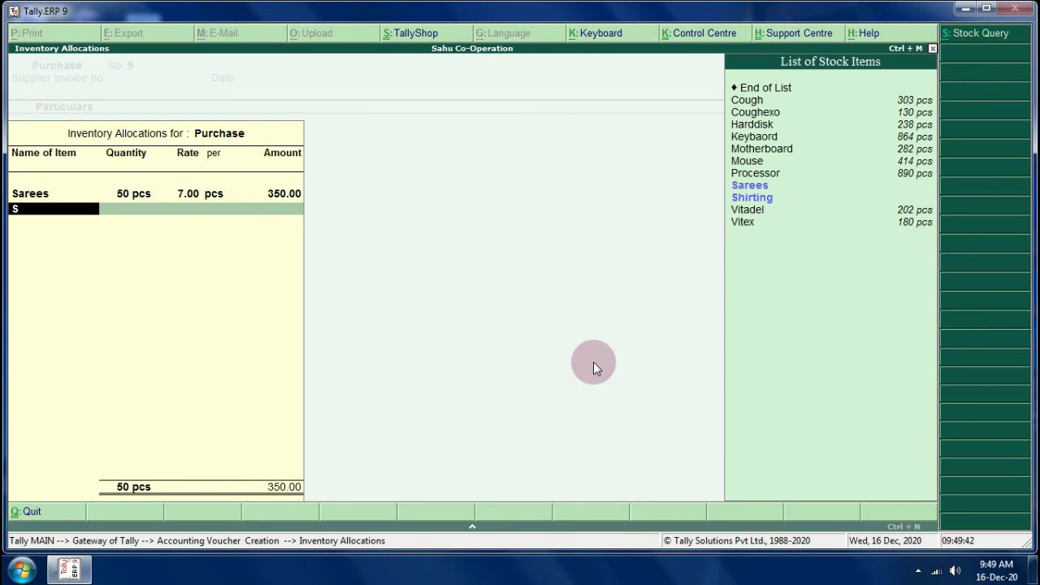
{"action": "type", "text": "h"}
{"action": "key", "text": "Return"}
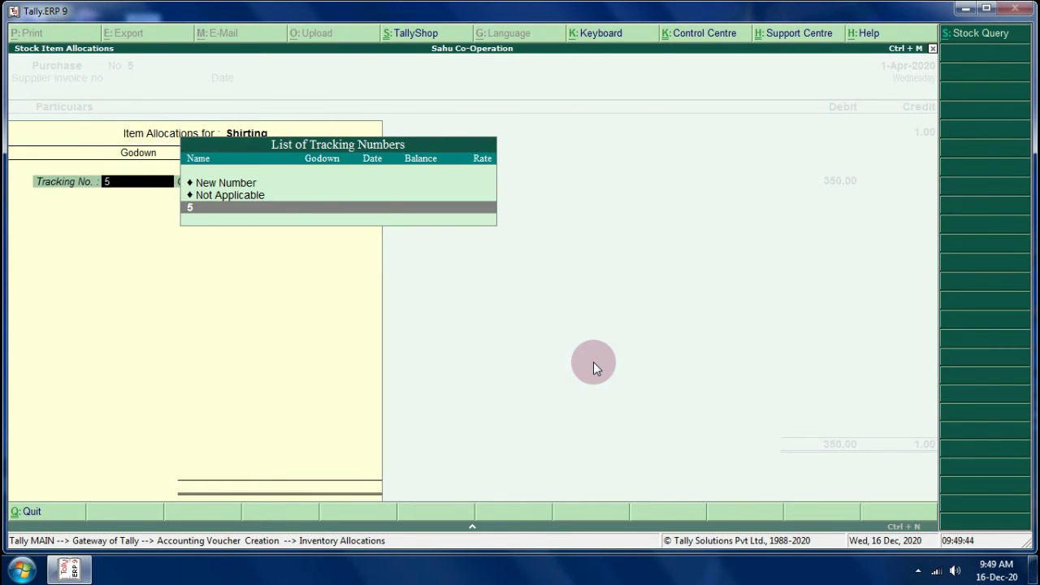
{"action": "key", "text": "Return"}
{"action": "key", "text": "Return"}
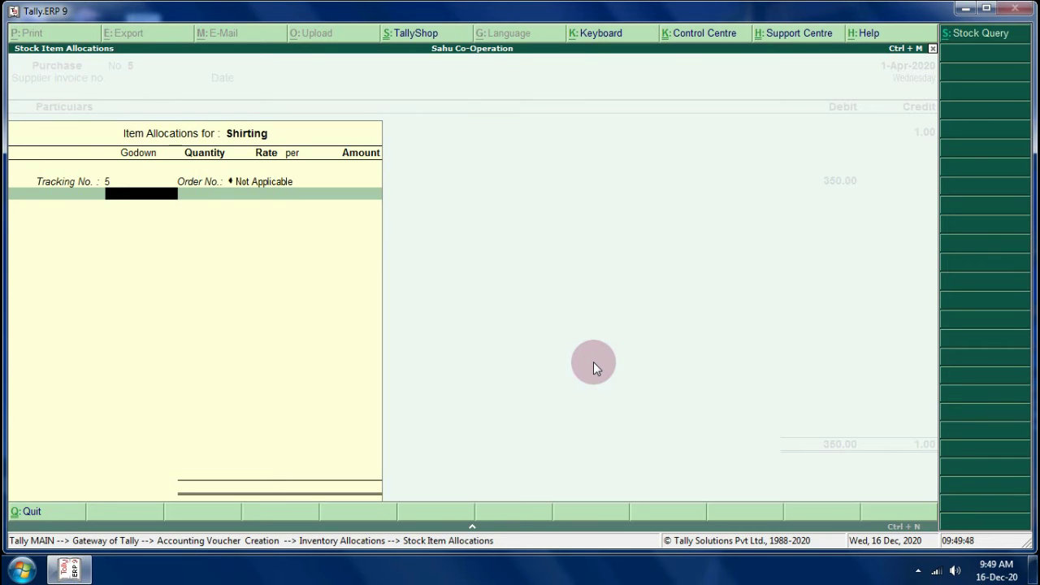
{"action": "type", "text": "M"}
{"action": "key", "text": "Down"}
{"action": "key", "text": "Return"}
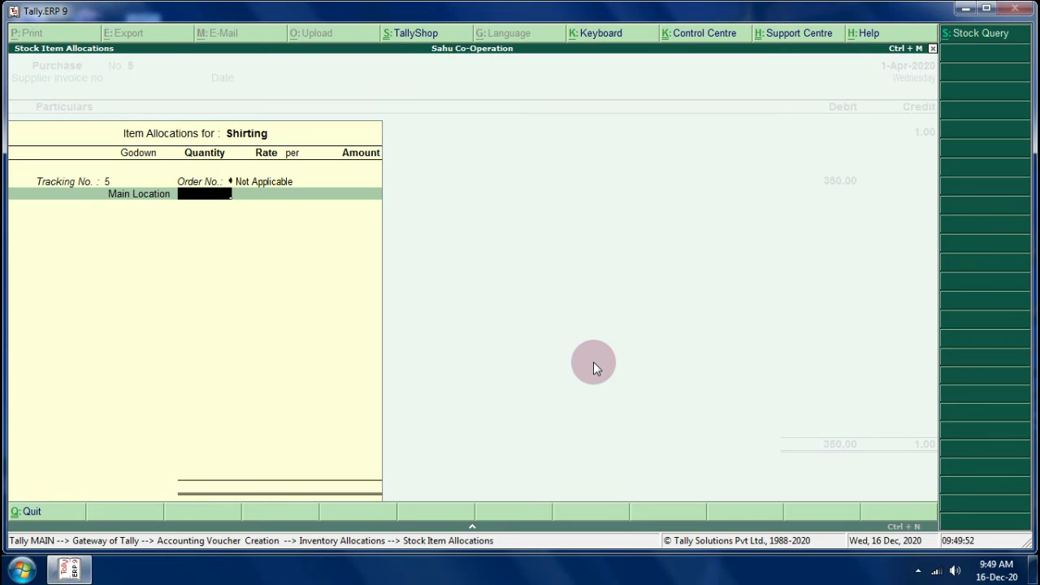
Enter 40 than of Shirting at a rate of 10 per than and accept the item allocation.
{"action": "type", "text": "40"}
{"action": "key", "text": "Return"}
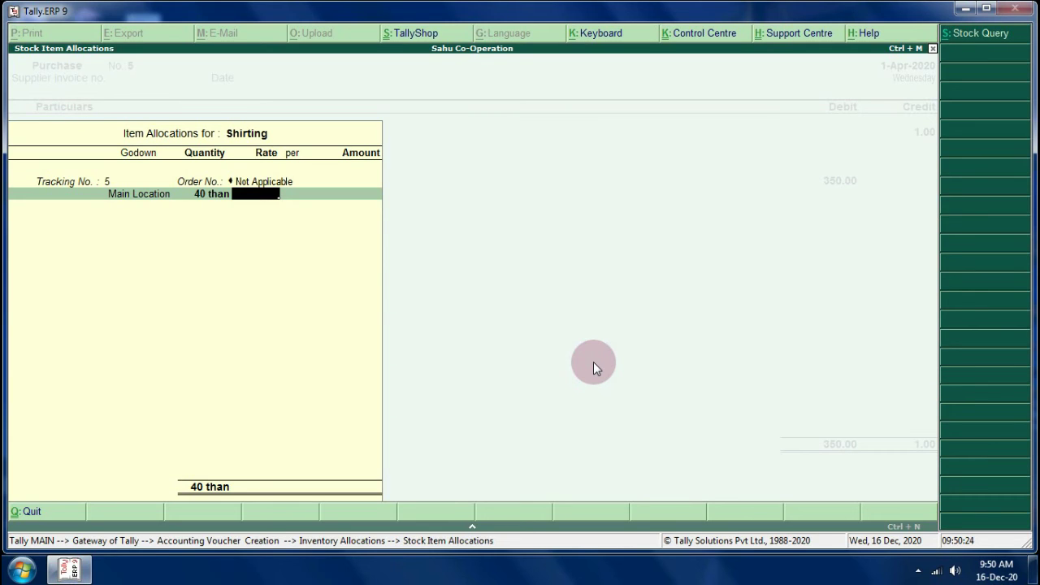
{"action": "type", "text": "10"}
{"action": "key", "text": "Return"}
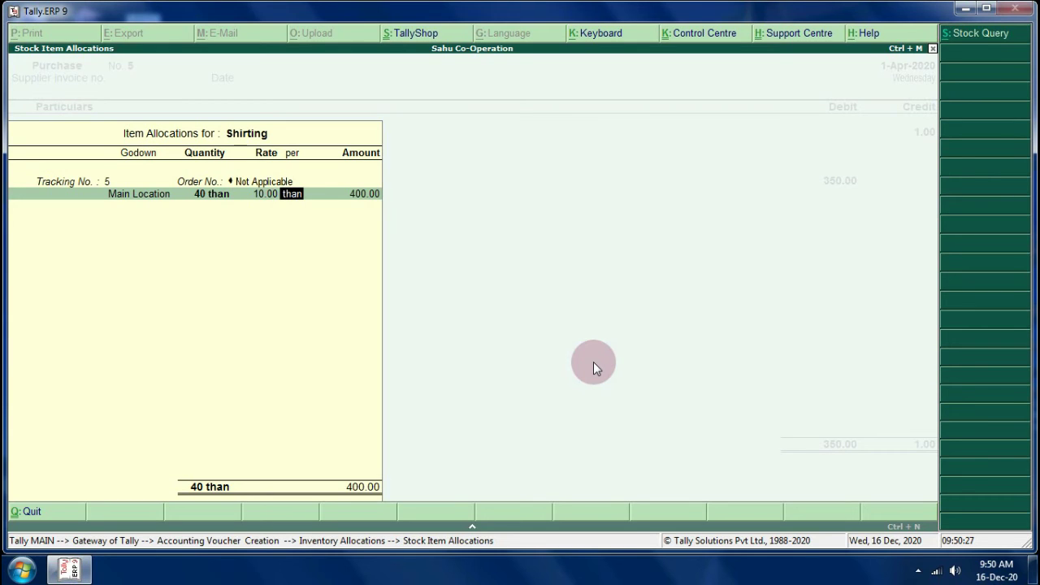
{"action": "key", "text": "Return"}
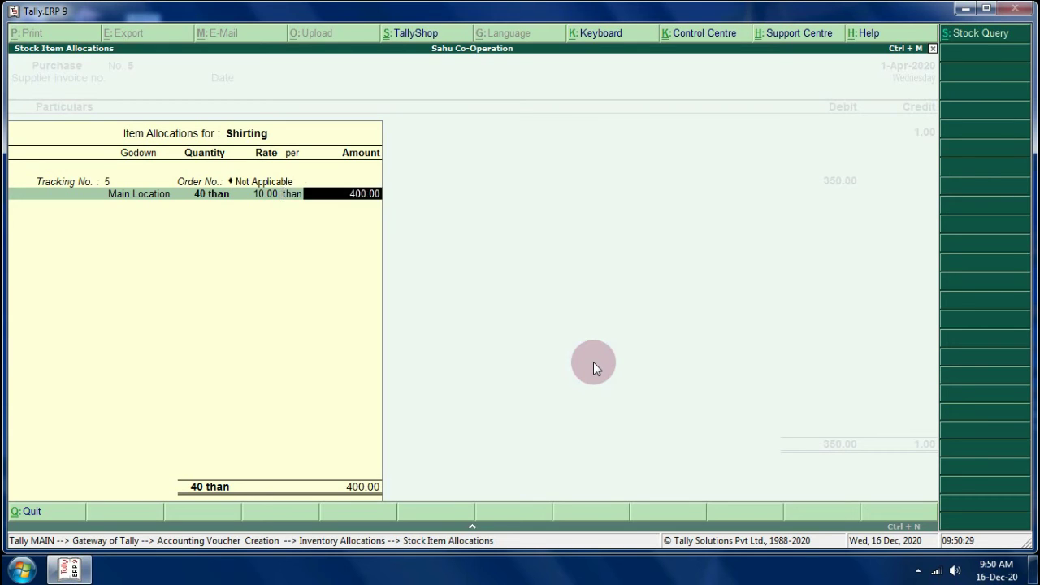
{"action": "key", "text": "Return"}
{"action": "key", "text": "Return"}
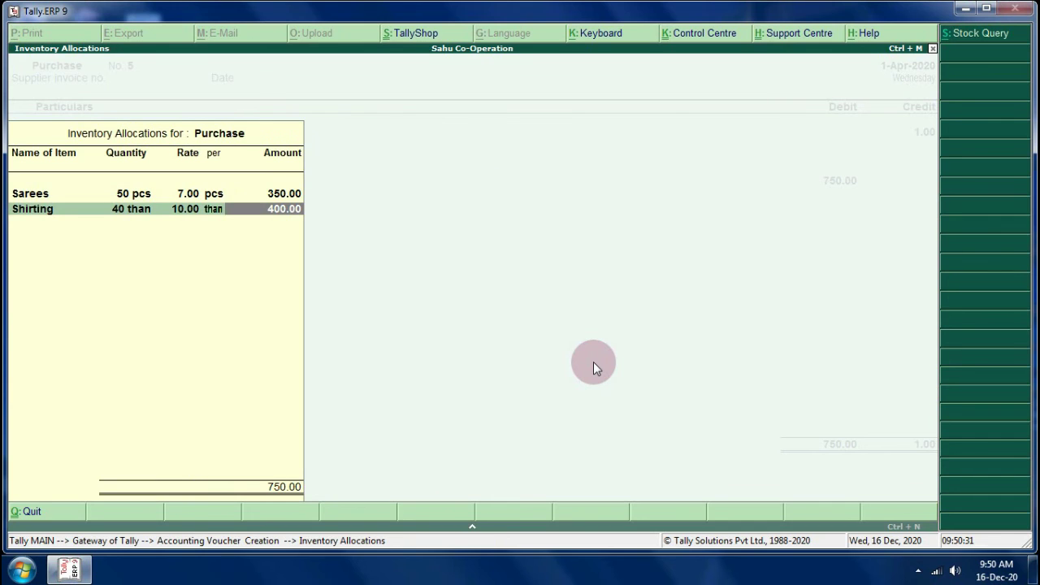
{"action": "key", "text": "Return"}
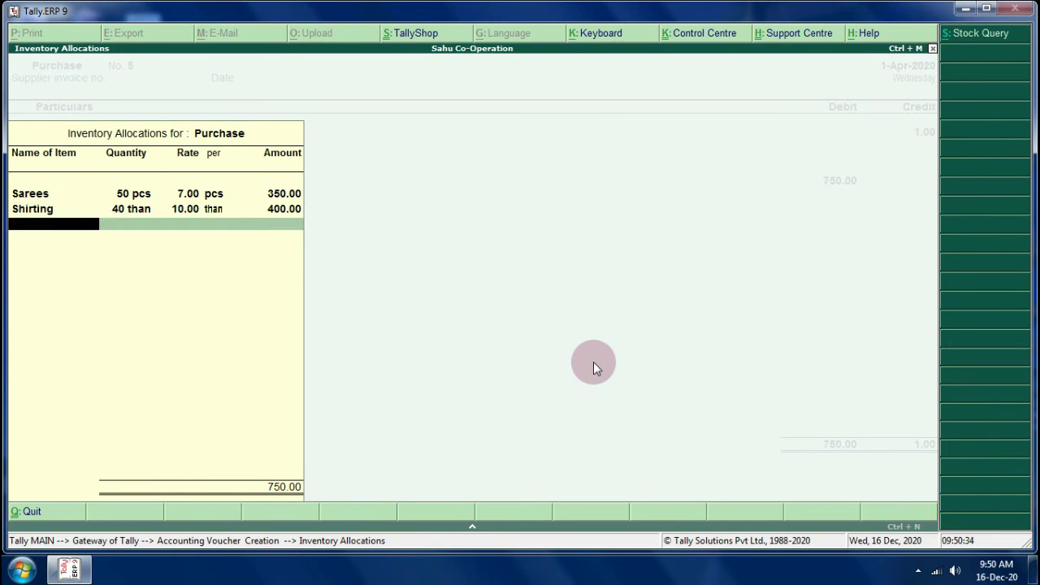
Close the inventory list and set the credit amount for Ram Lal and Sons to 750.
{"action": "key", "text": "Return"}
{"action": "key", "text": "Up"}
{"action": "key", "text": "Up"}
{"action": "key", "text": "Up"}
{"action": "key", "text": "Up"}
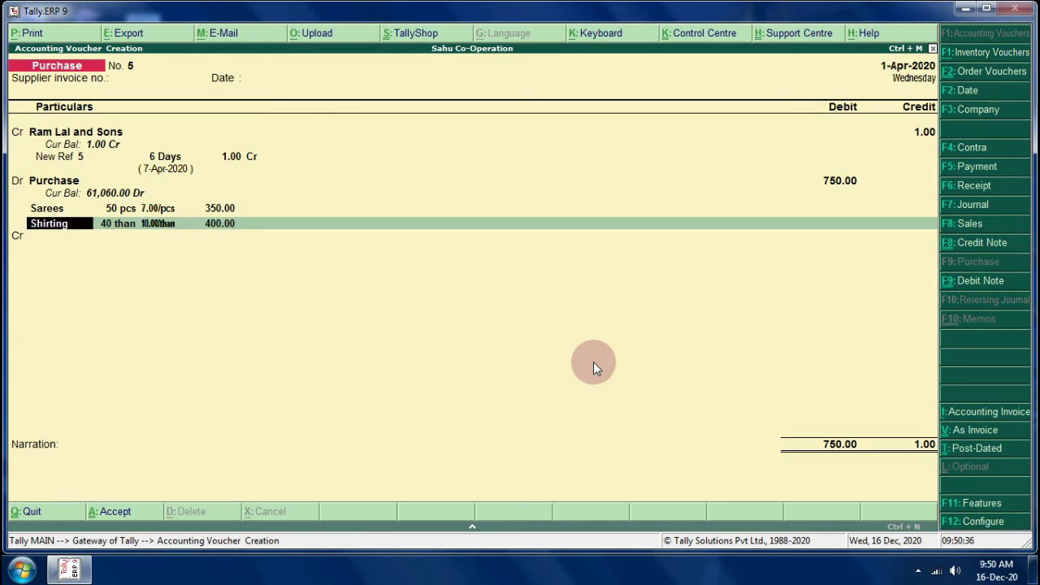
{"action": "key", "text": "Up"}
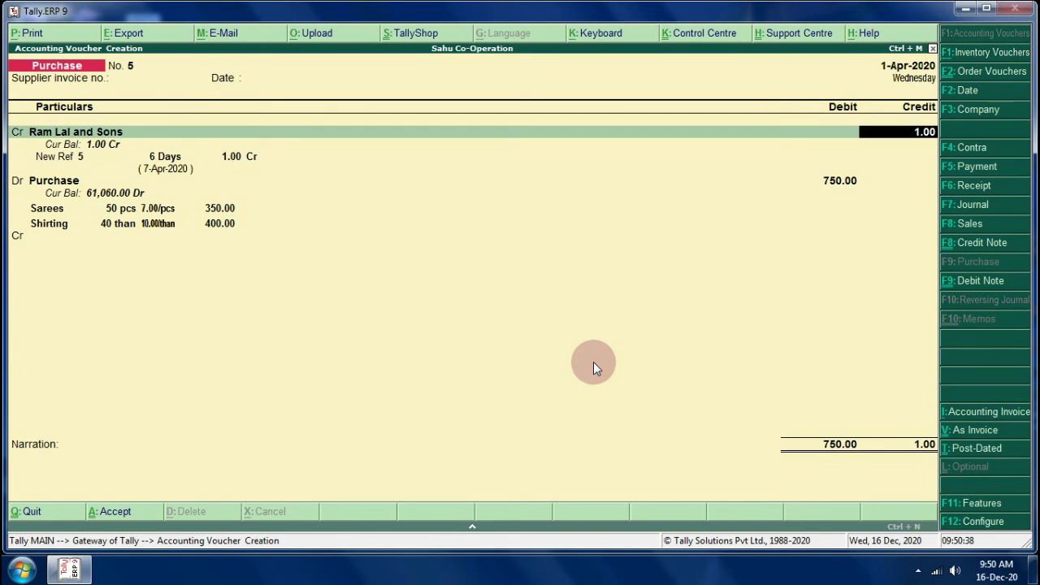
{"action": "type", "text": "750"}
{"action": "key", "text": "Return"}
Accept the bill reference and the Sarees and Shirting allocations as entered, leave the narration blank and save the purchase voucher.
{"action": "key", "text": "Return"}
{"action": "key", "text": "Return"}
{"action": "key", "text": "Return"}
{"action": "key", "text": "Return"}
{"action": "key", "text": "Return"}
{"action": "key", "text": "Return"}
{"action": "key", "text": "Return"}
{"action": "key", "text": "Return"}
{"action": "key", "text": "Return"}
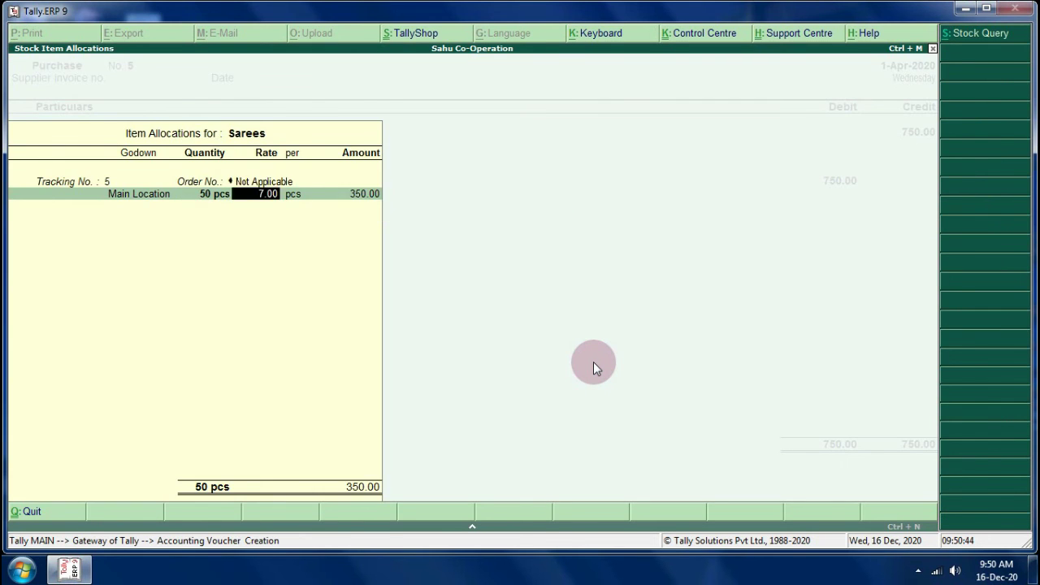
{"action": "key", "text": "Return"}
{"action": "key", "text": "Return"}
{"action": "key", "text": "Return"}
{"action": "key", "text": "Return"}
{"action": "key", "text": "Return"}
{"action": "key", "text": "Return"}
{"action": "key", "text": "Return"}
{"action": "key", "text": "Return"}
{"action": "key", "text": "Return"}
{"action": "key", "text": "Return"}
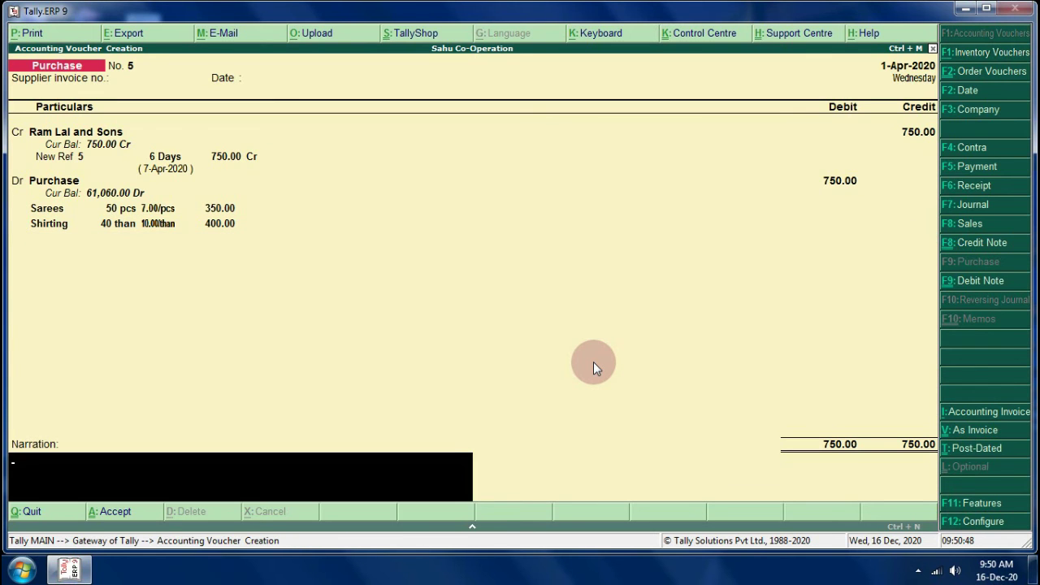
{"action": "key", "text": "Return"}
{"action": "key", "text": "Return"}
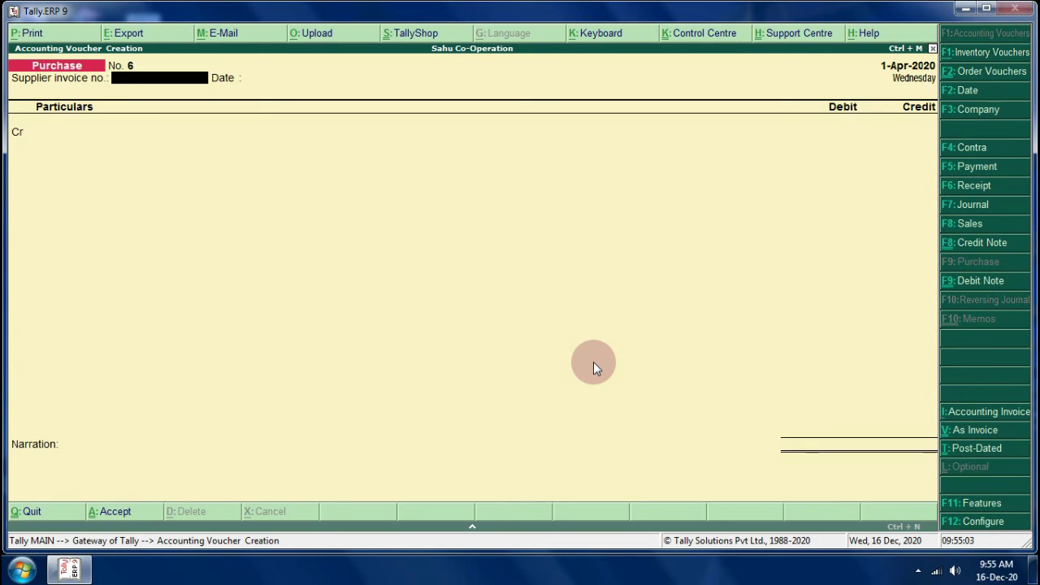
Leave voucher entry and open the creation form for a single stock item.
{"action": "key", "text": "Escape"}
{"action": "key", "text": "y"}
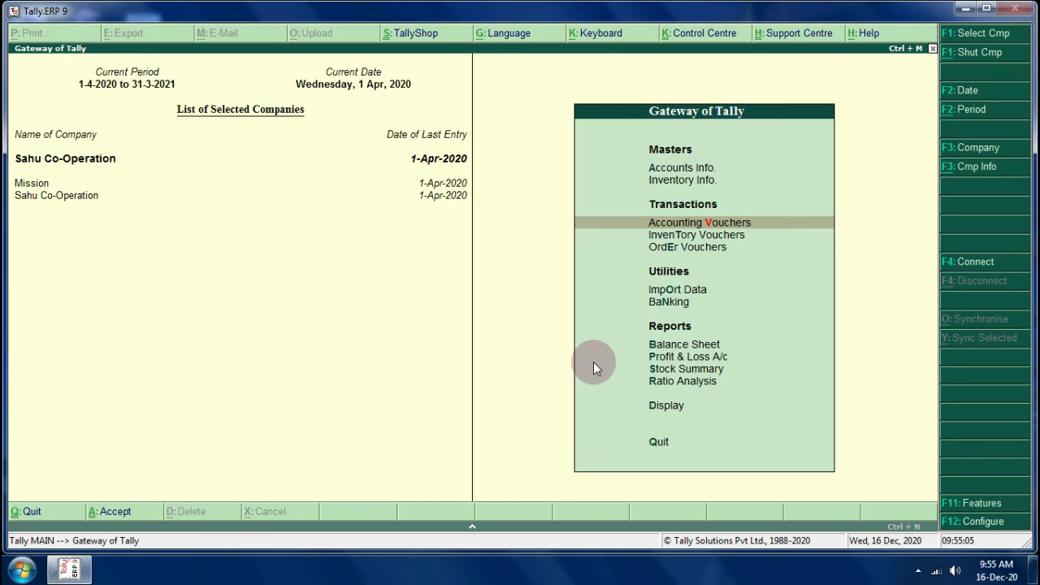
{"action": "key", "text": "Up"}
{"action": "key", "text": "Return"}
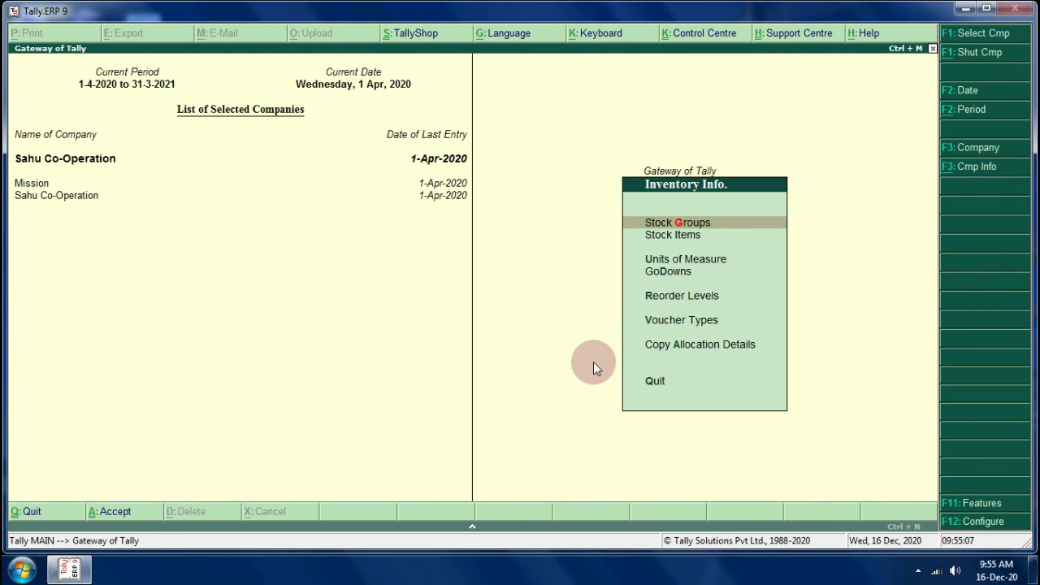
{"action": "key", "text": "Down"}
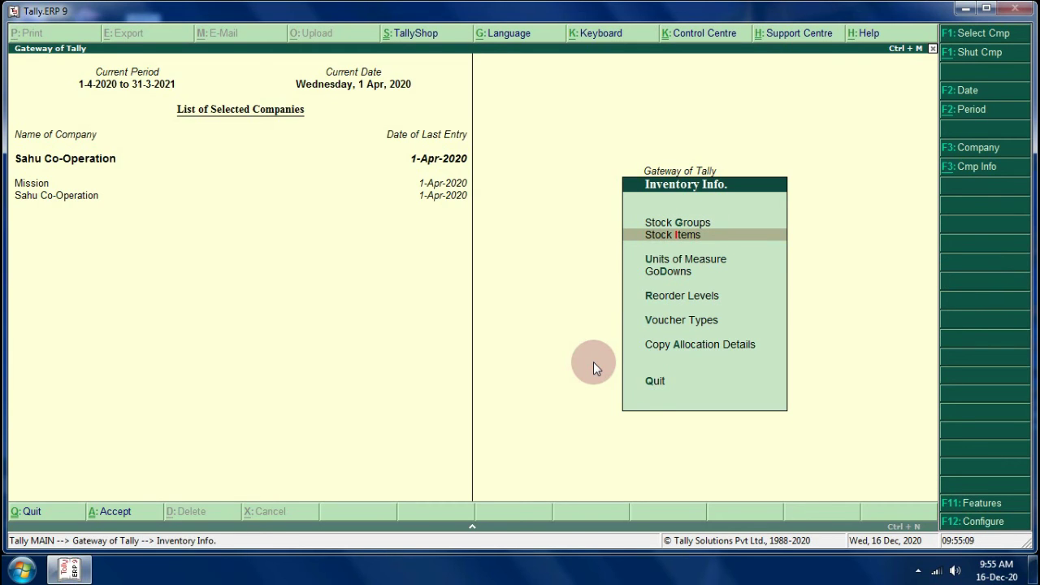
{"action": "key", "text": "Return"}
{"action": "key", "text": "Return"}
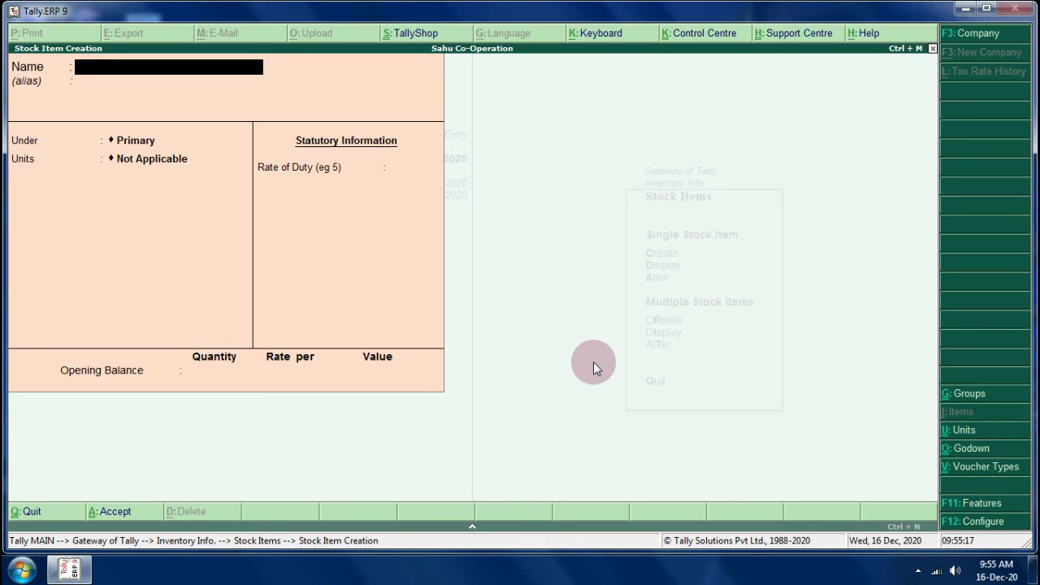
Create the stock item Coating under the Cloths group with the unit than, without an opening balance.
{"action": "type", "text": "Coating"}
{"action": "key", "text": "Return"}
{"action": "key", "text": "Return"}
{"action": "key", "text": "Down"}
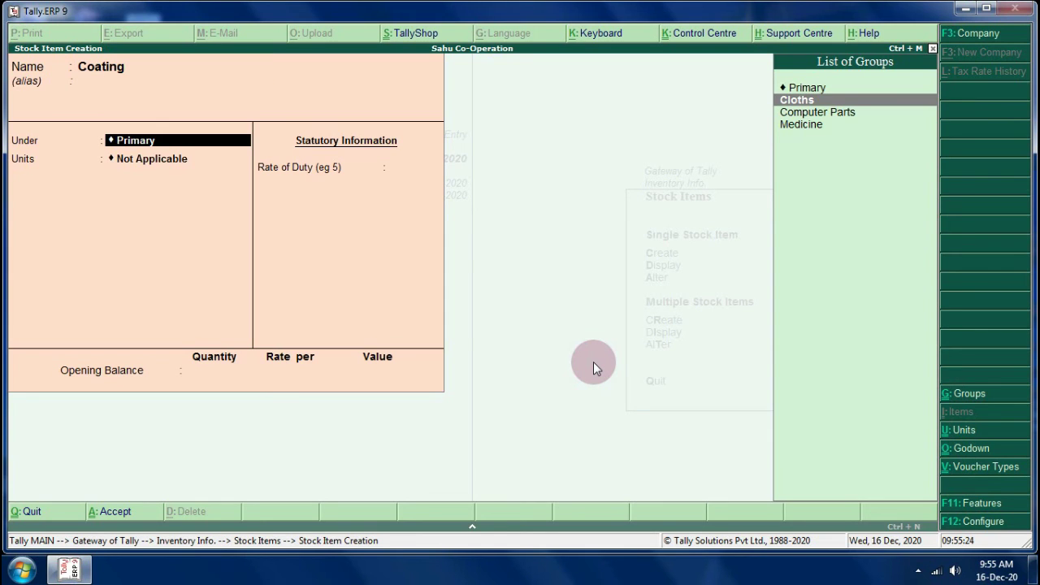
{"action": "key", "text": "Return"}
{"action": "key", "text": "Return"}
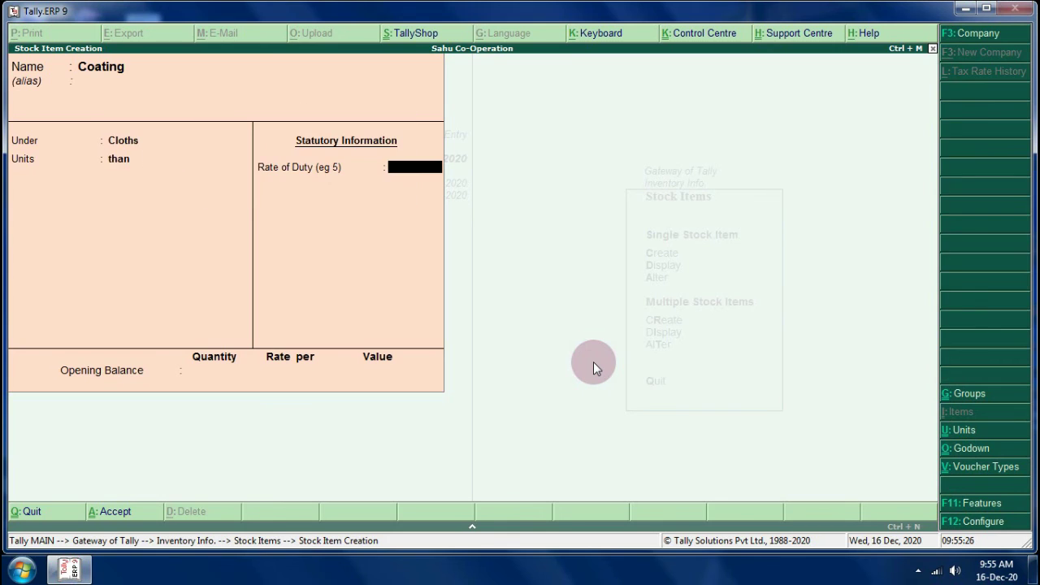
{"action": "key", "text": "BackSpace"}
{"action": "key", "text": "Return"}
{"action": "key", "text": "Return"}
{"action": "key", "text": "Return"}
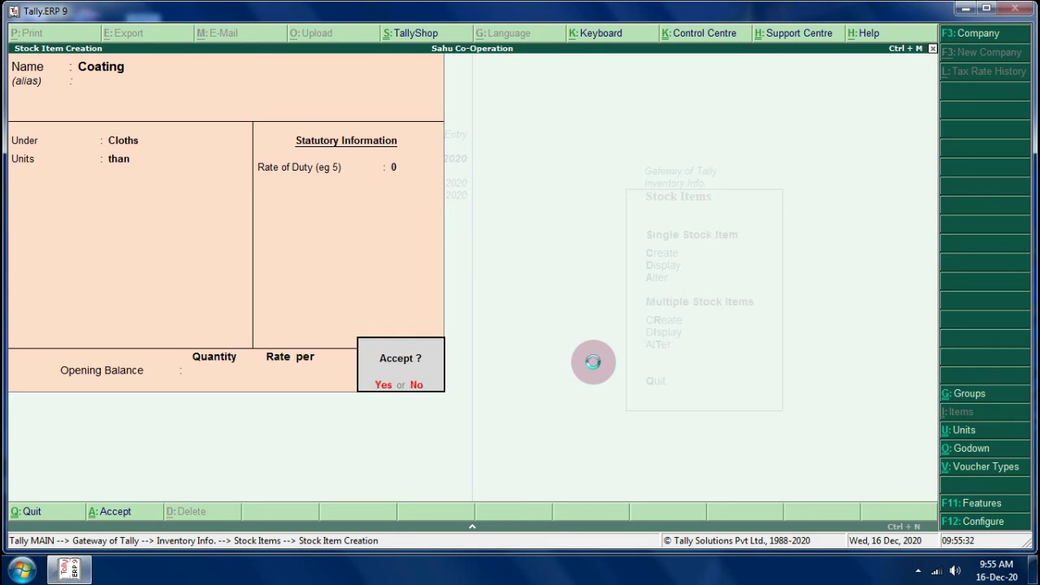
{"action": "key", "text": "Return"}
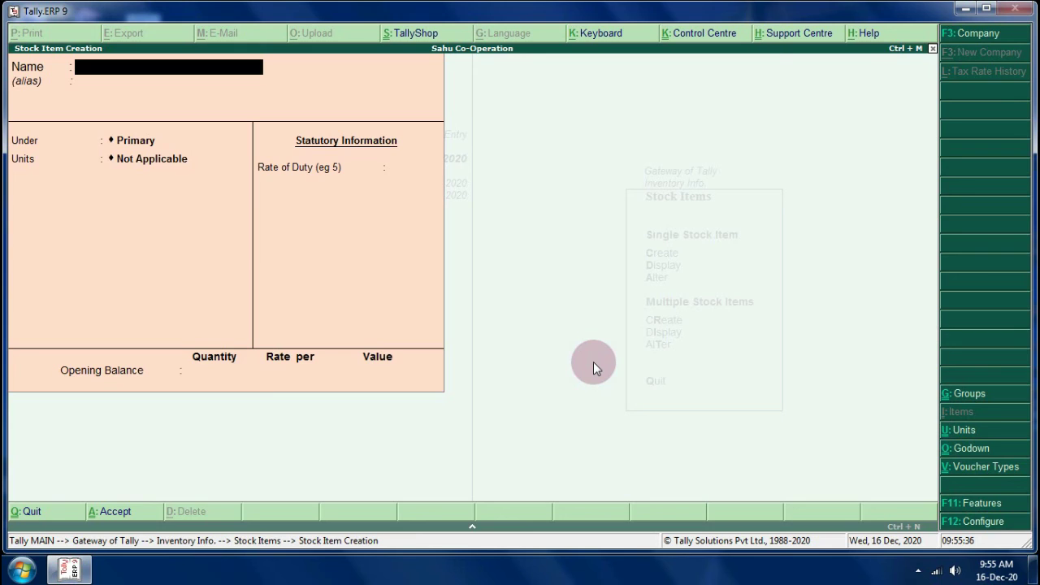
Create the stock item Dhoti under the Cloths group with the unit than, without an opening balance.
{"action": "type", "text": "Dhoti"}
{"action": "key", "text": "Return"}
{"action": "key", "text": "Return"}
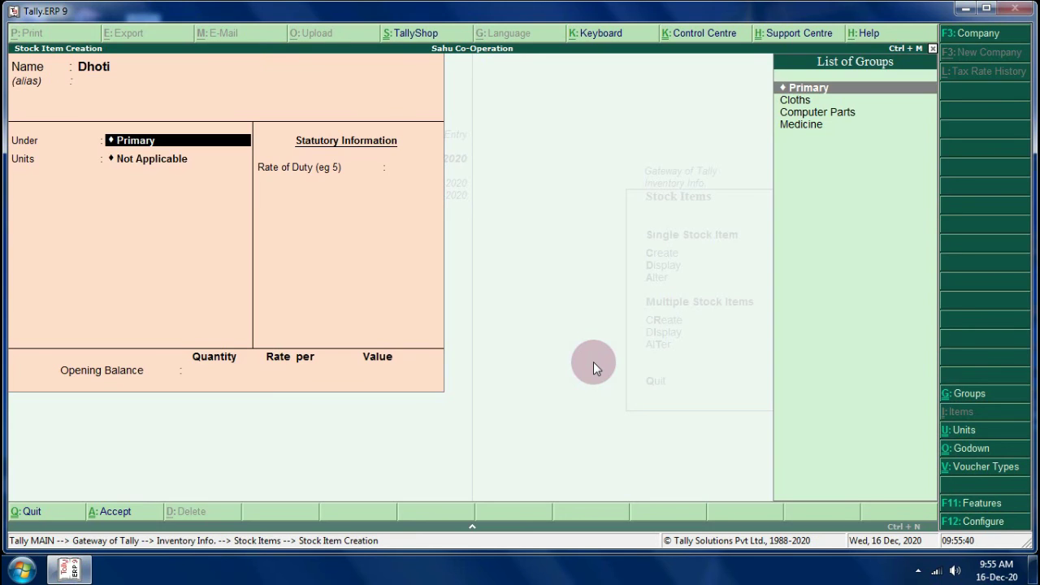
{"action": "key", "text": "Down"}
{"action": "key", "text": "Return"}
{"action": "type", "text": "than"}
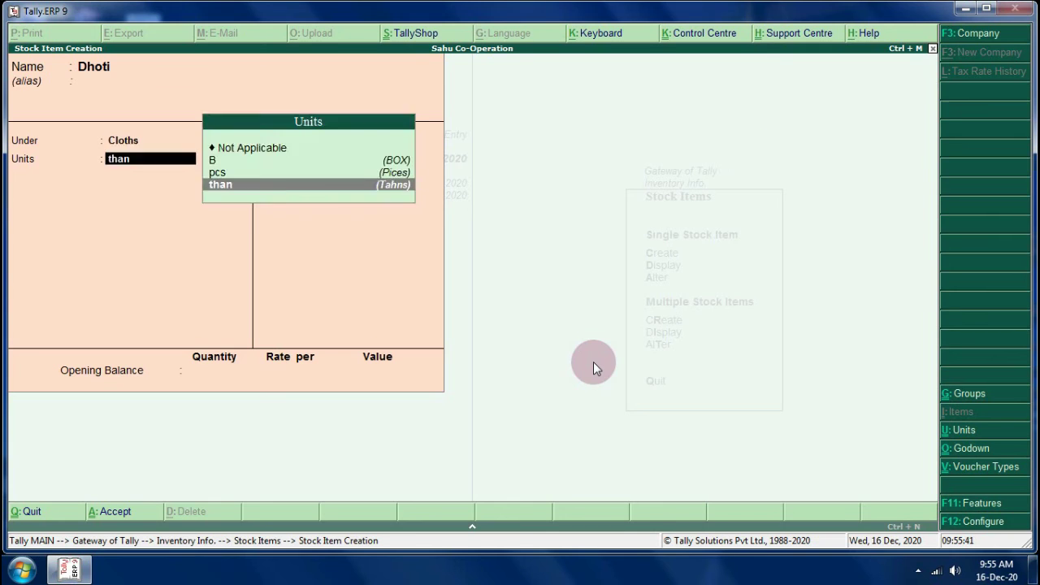
{"action": "key", "text": "Return"}
{"action": "key", "text": "Return"}
{"action": "key", "text": "Return"}
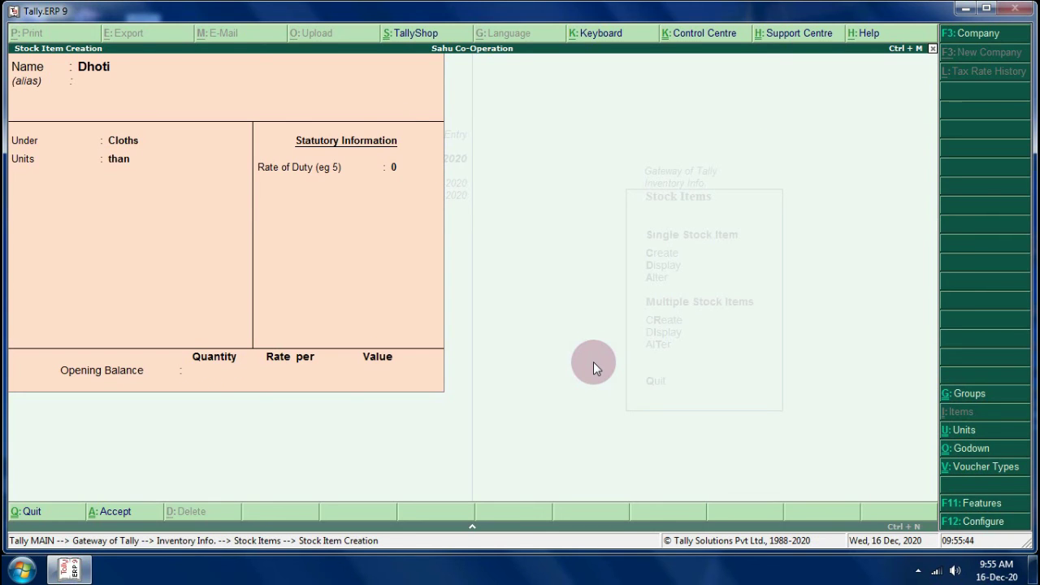
{"action": "key", "text": "Return"}
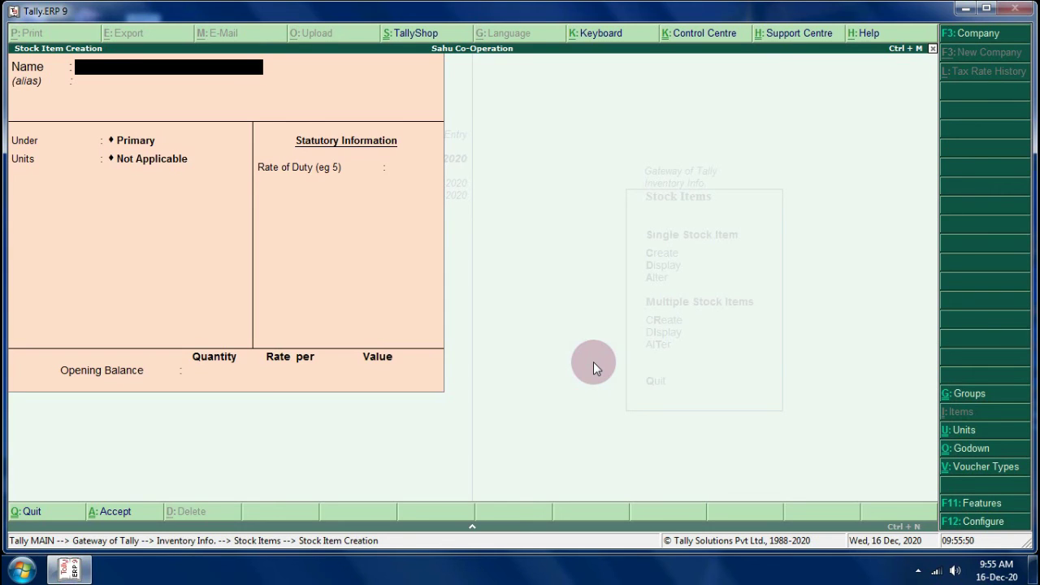
Leave stock item creation and open accounting voucher entry for a new purchase.
{"action": "key", "text": "Escape"}
{"action": "key", "text": "y"}
{"action": "key", "text": "Escape"}
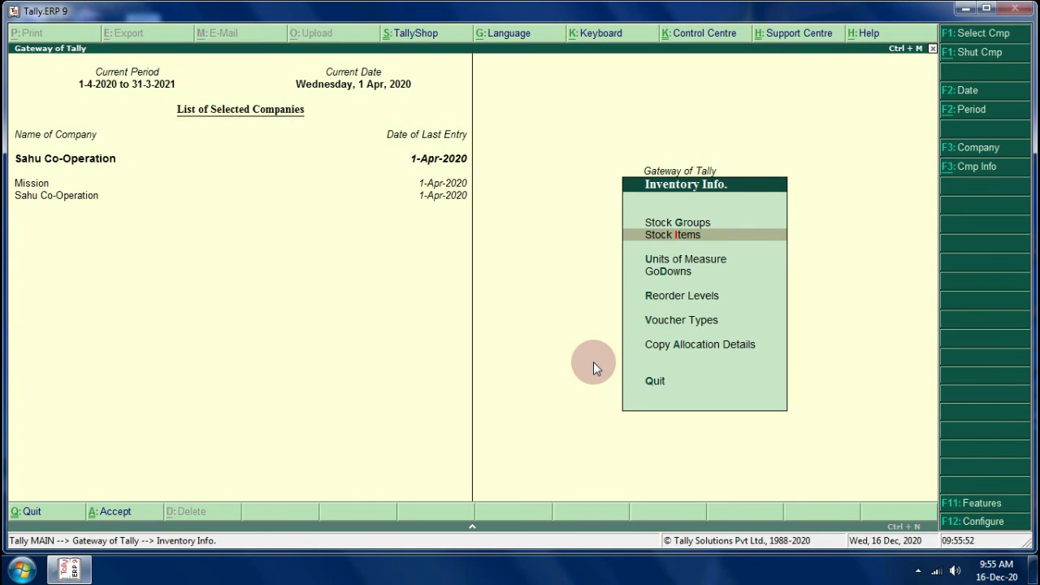
{"action": "key", "text": "Escape"}
{"action": "key", "text": "Down"}
{"action": "key", "text": "Down"}
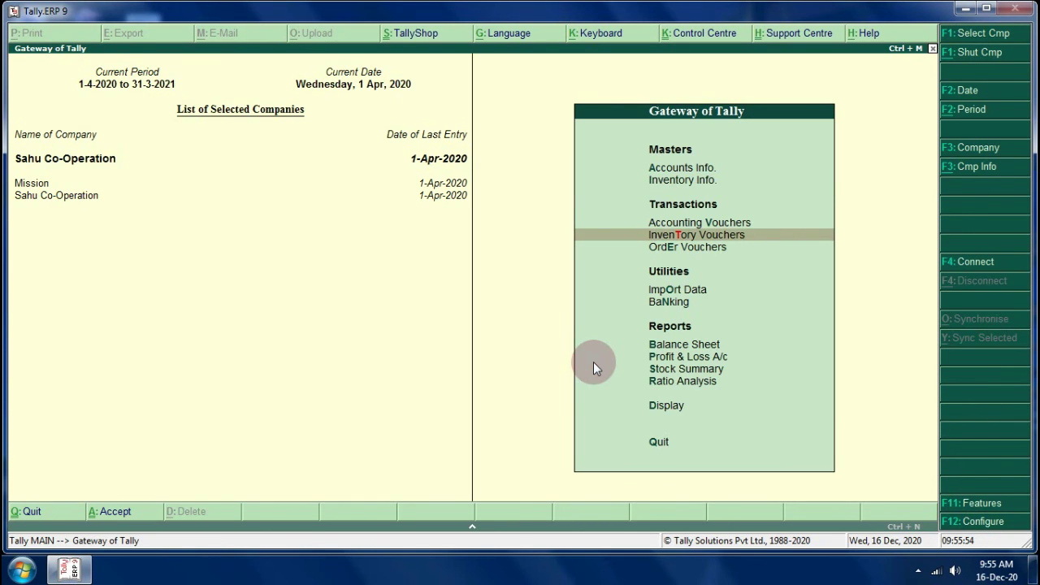
{"action": "key", "text": "Up"}
{"action": "key", "text": "Return"}
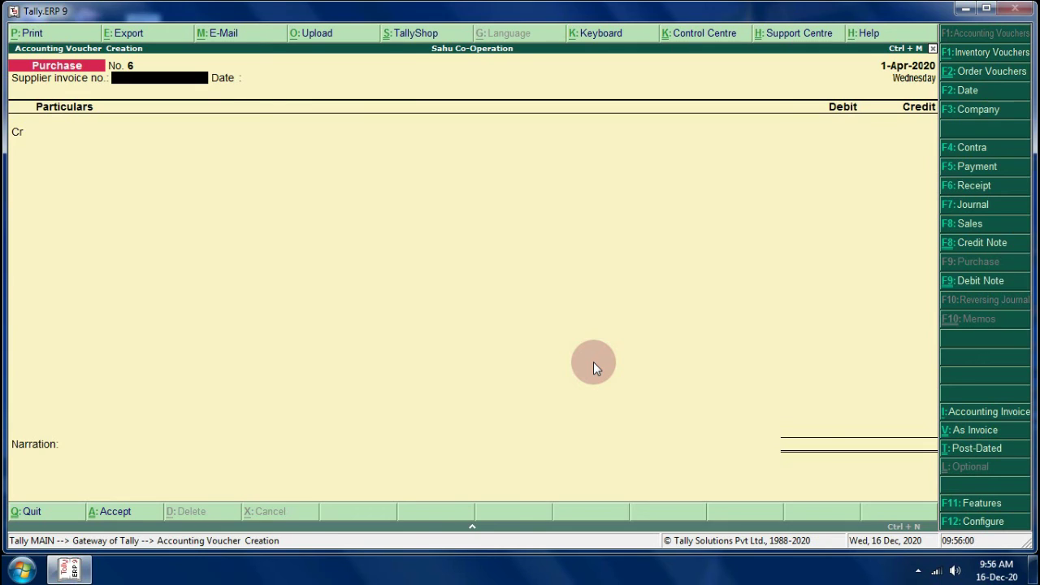
Start a new ledger named Satish Chandra and Brother from the purchase voucher and place it under Sundry Creditors.
{"action": "key", "text": "Return"}
{"action": "key", "text": "Return"}
{"action": "key", "text": "alt+c"}
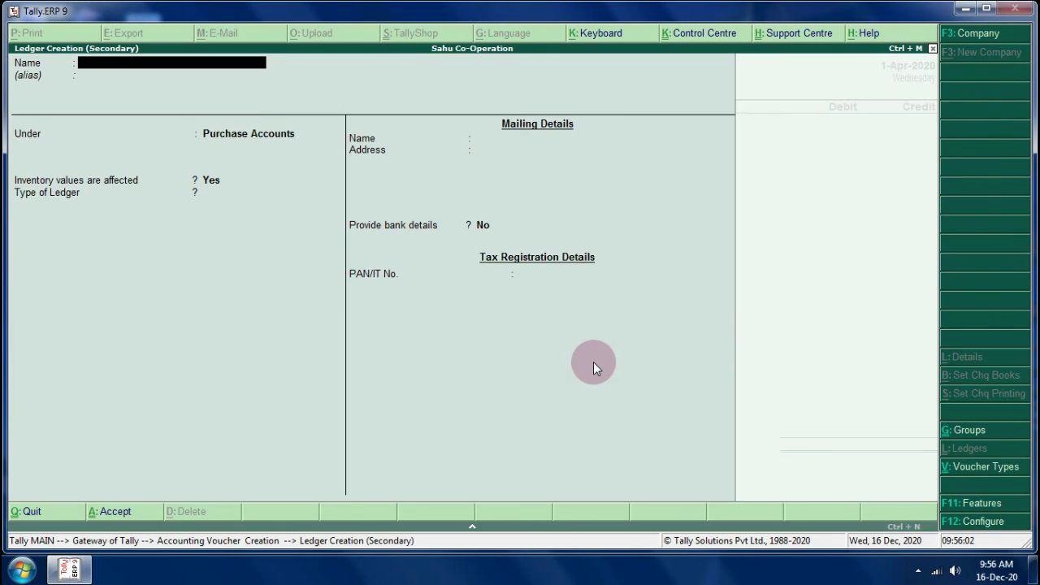
{"action": "type", "text": "Satish Chandra and"}
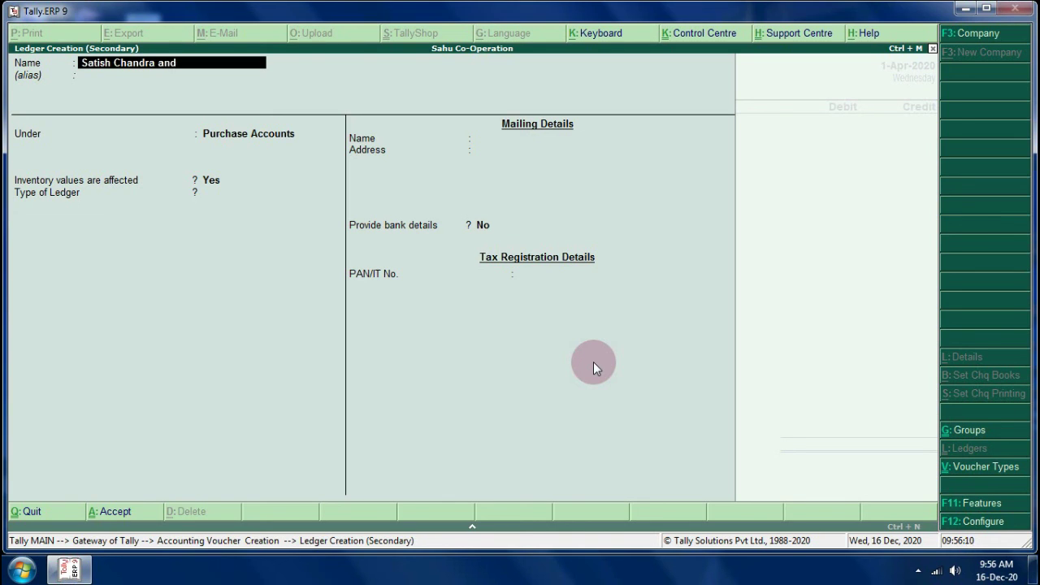
{"action": "type", "text": "  Brother"}
{"action": "key", "text": "Return"}
{"action": "key", "text": "Return"}
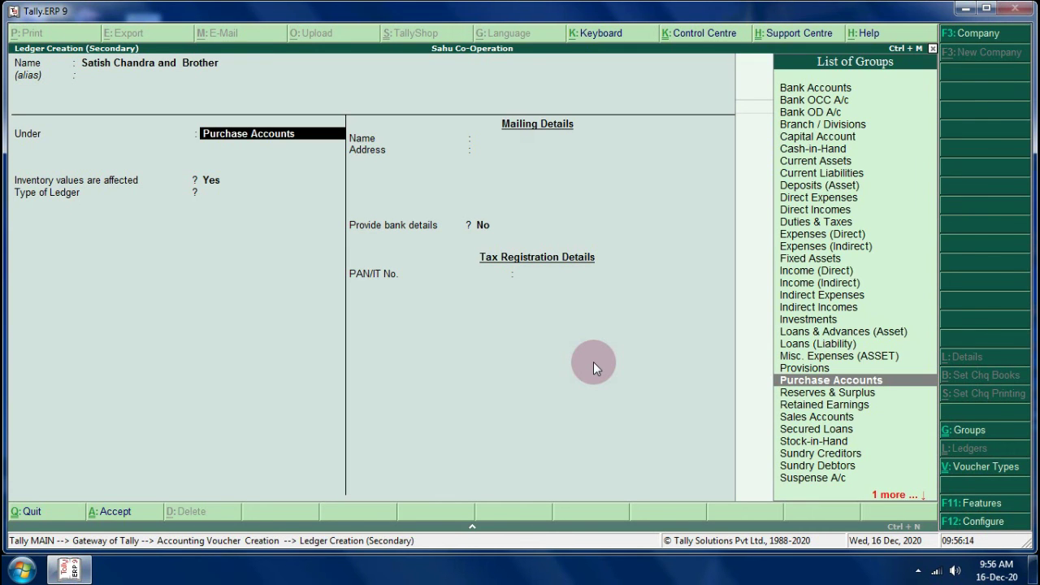
{"action": "type", "text": "S"}
{"action": "key", "text": "Down"}
{"action": "key", "text": "Down"}
{"action": "key", "text": "Down"}
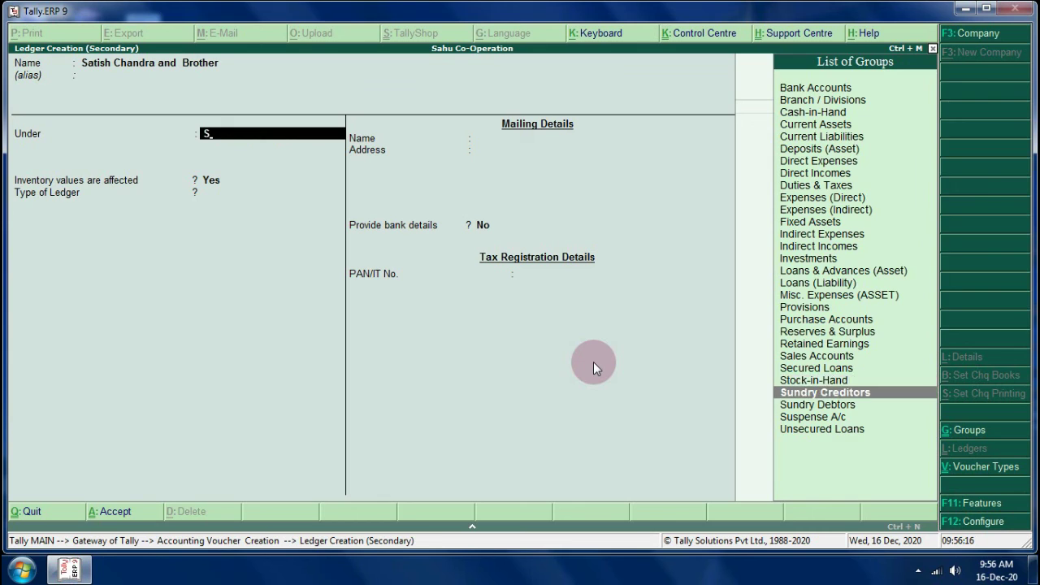
{"action": "key", "text": "Return"}
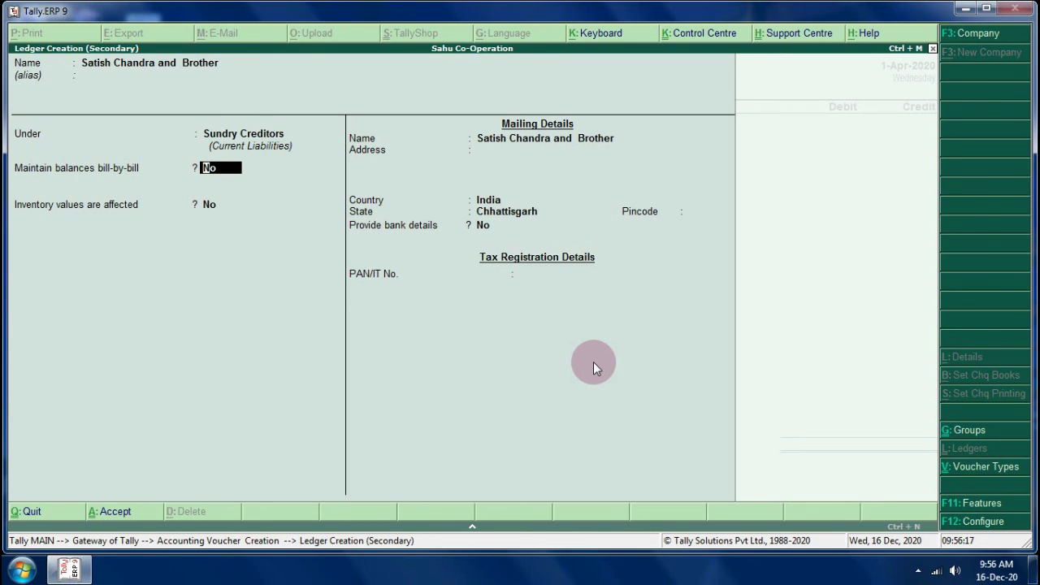
Enable bill-by-bill balances for the ledger, keep the remaining defaults and save it.
{"action": "type", "text": "y"}
{"action": "key", "text": "Return"}
{"action": "key", "text": "Return"}
{"action": "key", "text": "Return"}
{"action": "key", "text": "Return"}
{"action": "key", "text": "Return"}
{"action": "key", "text": "Return"}
{"action": "key", "text": "Return"}
{"action": "key", "text": "Return"}
{"action": "key", "text": "Return"}
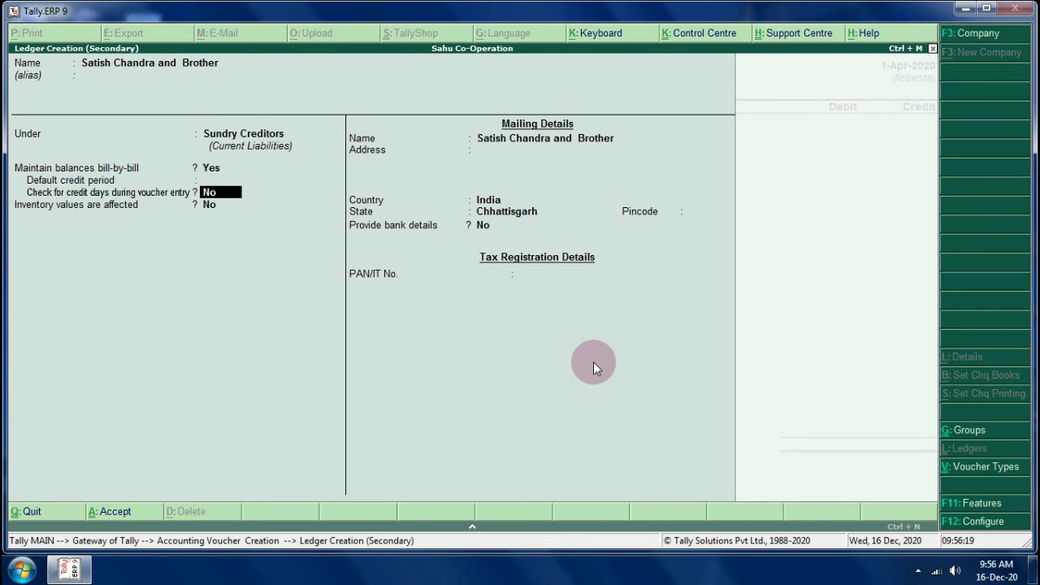
{"action": "key", "text": "Return"}
{"action": "key", "text": "Return"}
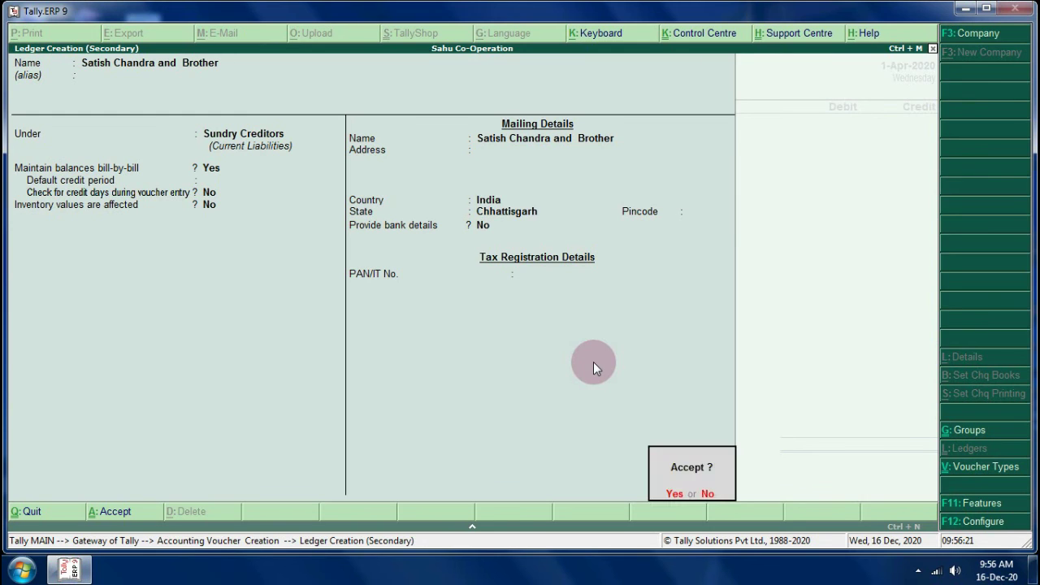
{"action": "key", "text": "Return"}
{"action": "key", "text": "Return"}
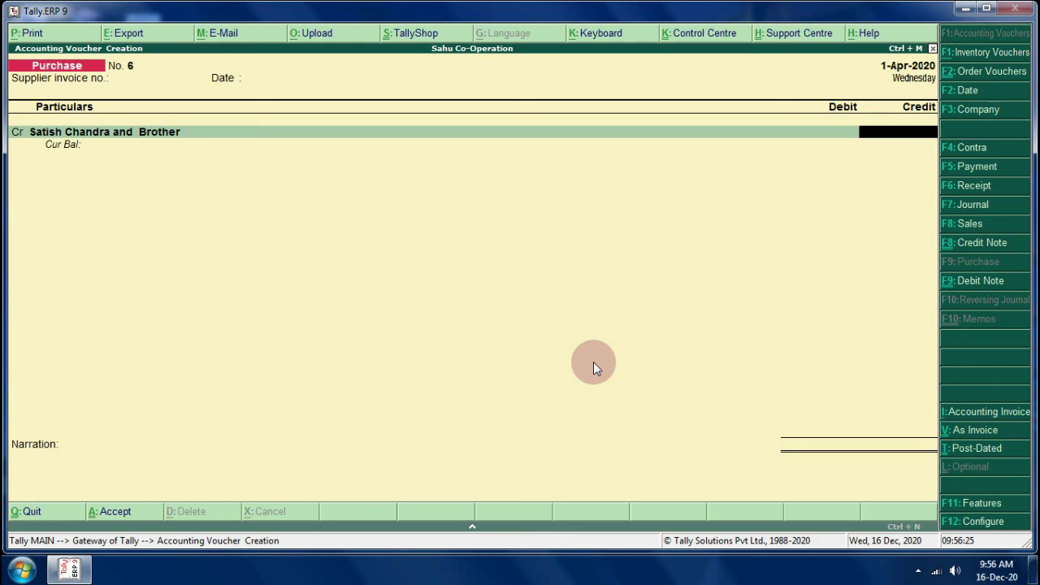
{"action": "type", "text": "1"}
{"action": "key", "text": "Return"}
{"action": "key", "text": "Return"}
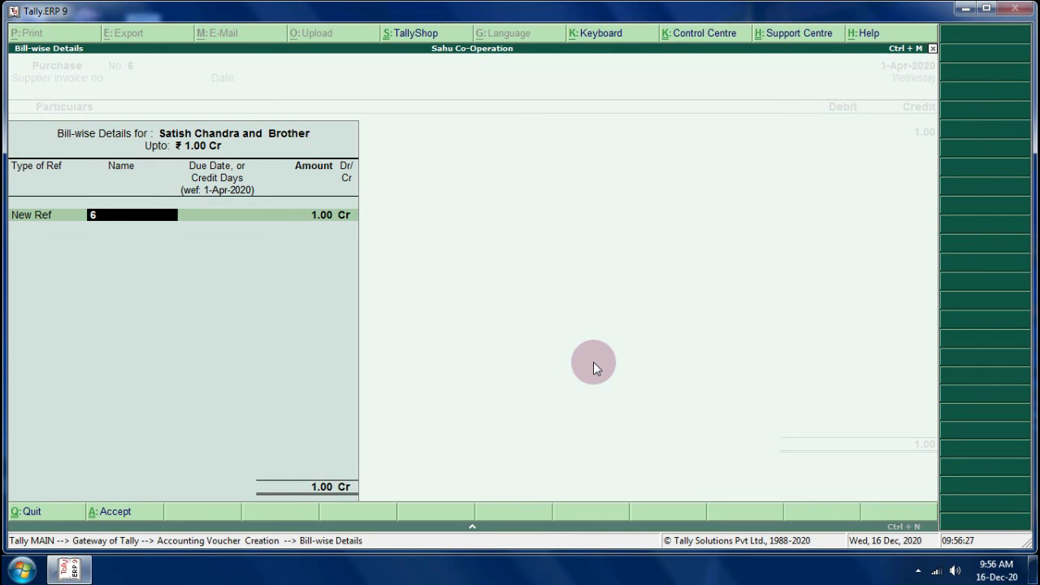
{"action": "key", "text": "Return"}
{"action": "type", "text": "3"}
{"action": "key", "text": "Return"}
{"action": "key", "text": "Return"}
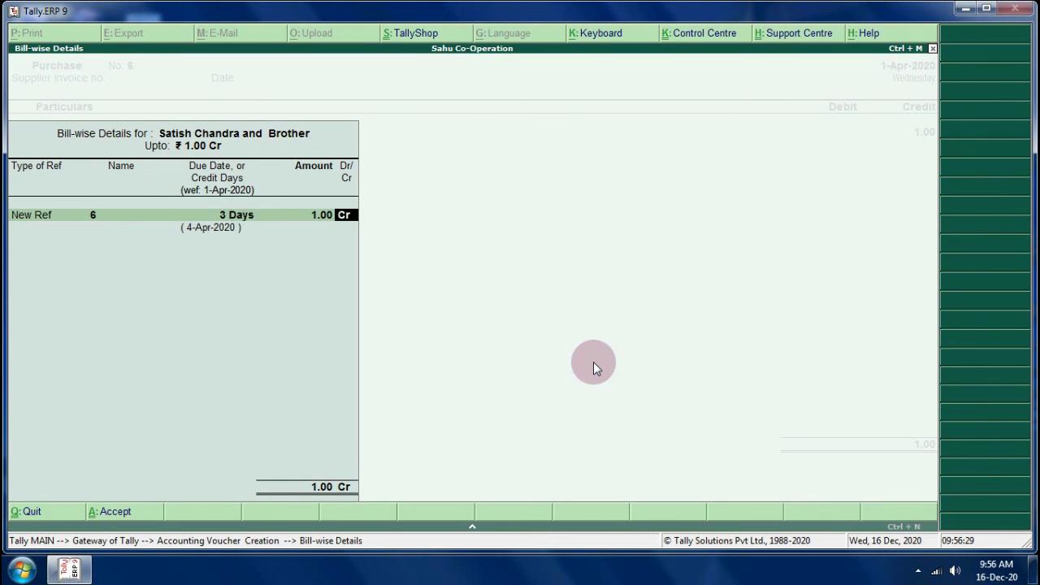
{"action": "key", "text": "Return"}
{"action": "key", "text": "Return"}
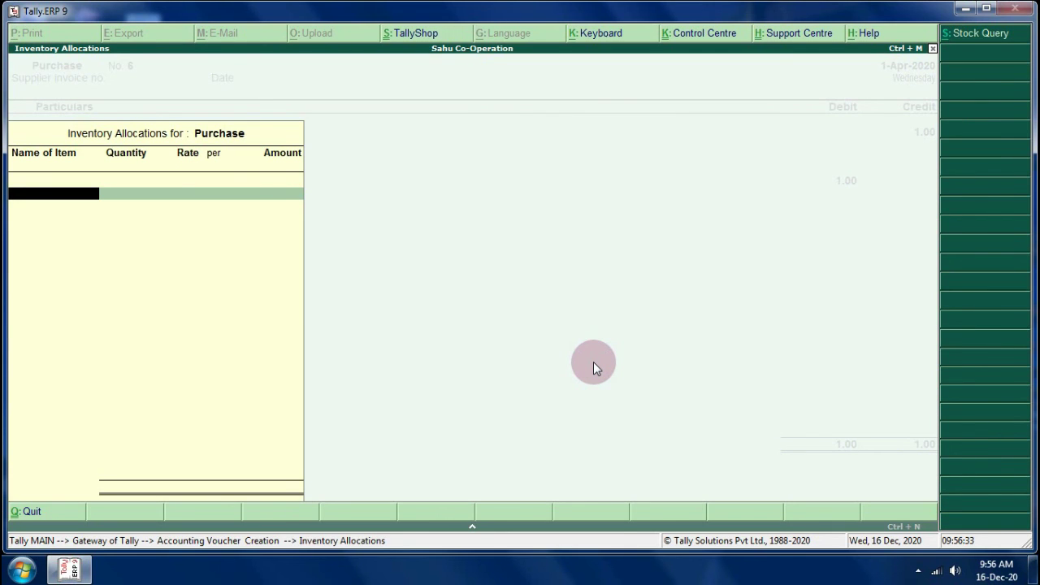
Add Coating to the purchase with tracking number 6, order number Not Applicable and the godown Main Location.
{"action": "type", "text": "C"}
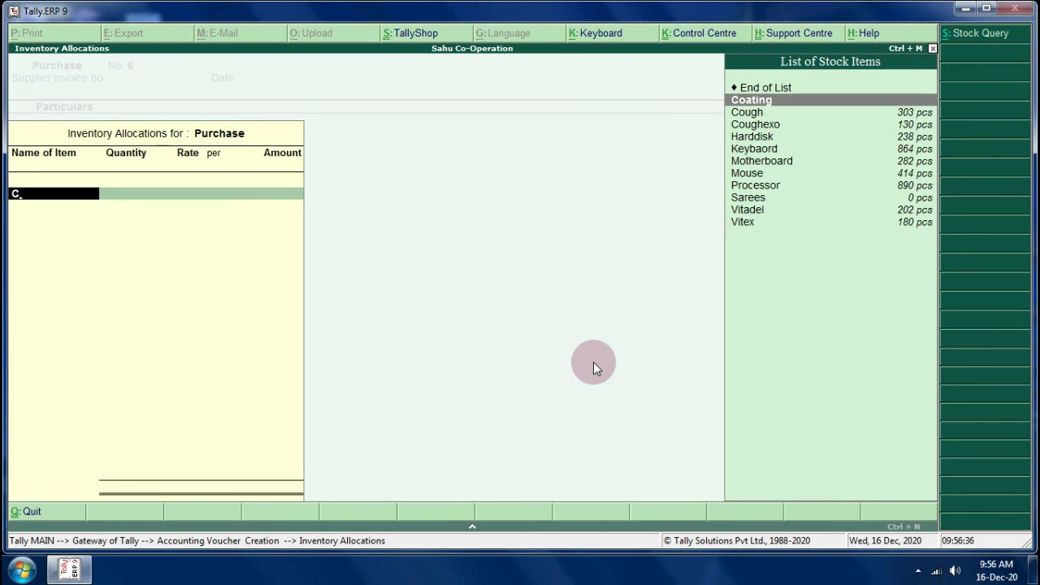
{"action": "key", "text": "Return"}
{"action": "key", "text": "Return"}
{"action": "key", "text": "Return"}
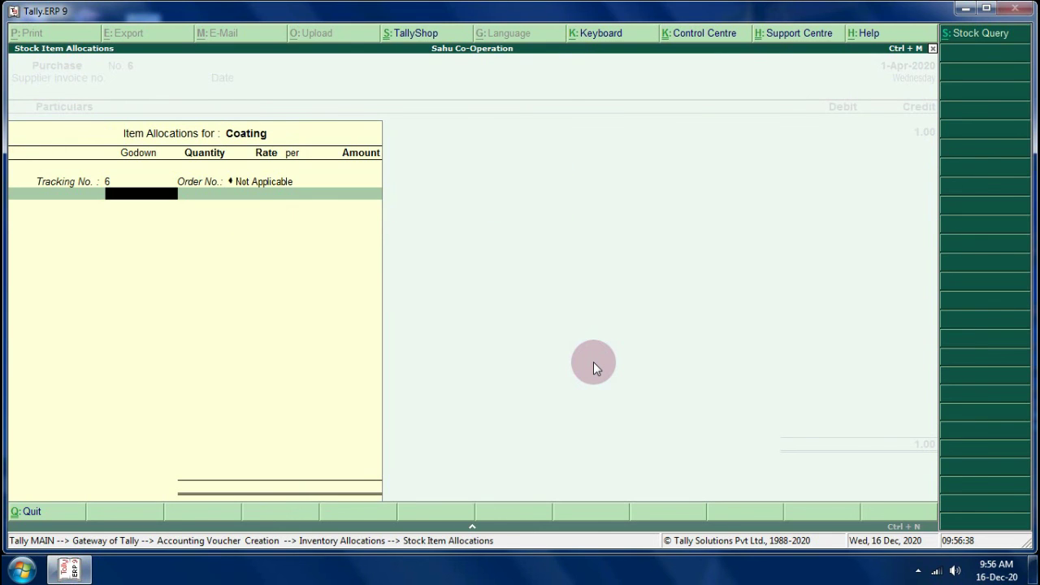
{"action": "type", "text": "M"}
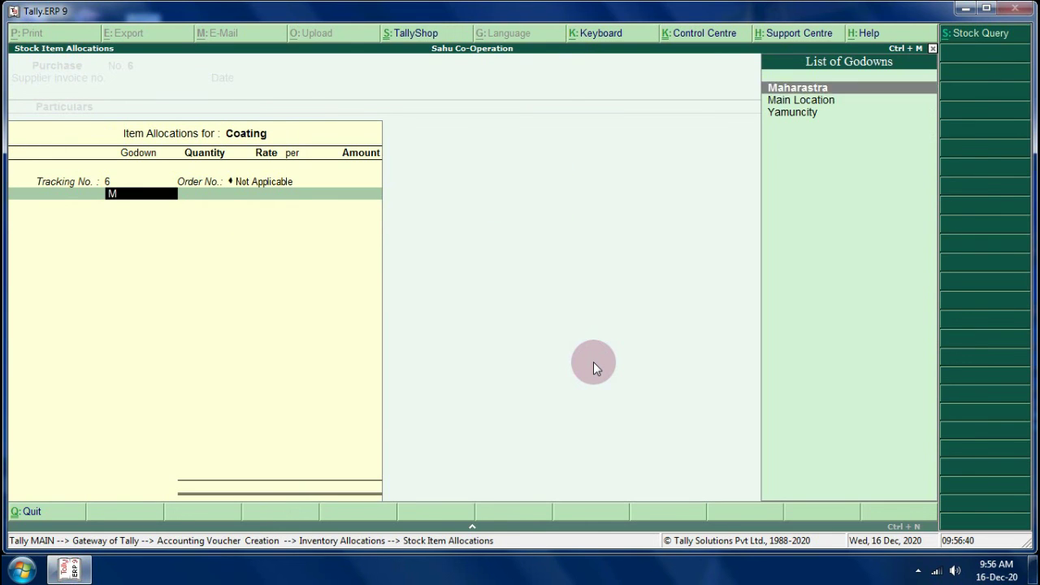
{"action": "key", "text": "Down"}
{"action": "key", "text": "Down"}
{"action": "key", "text": "Up"}
{"action": "key", "text": "Return"}
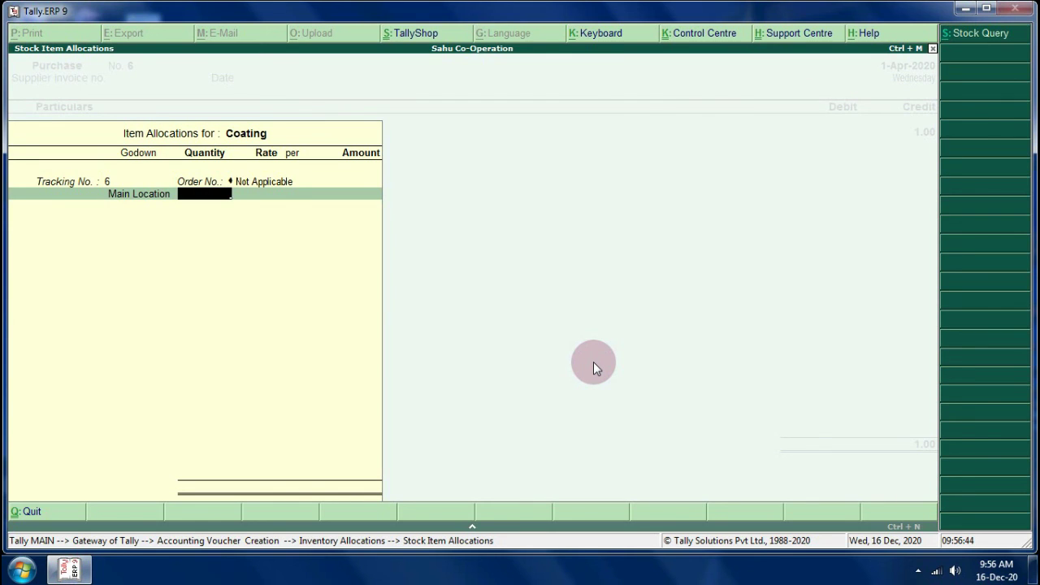
Allocate 20 than of Coating at a rate of 30.00 per than and end its allocation list.
{"action": "type", "text": "20"}
{"action": "key", "text": "Return"}
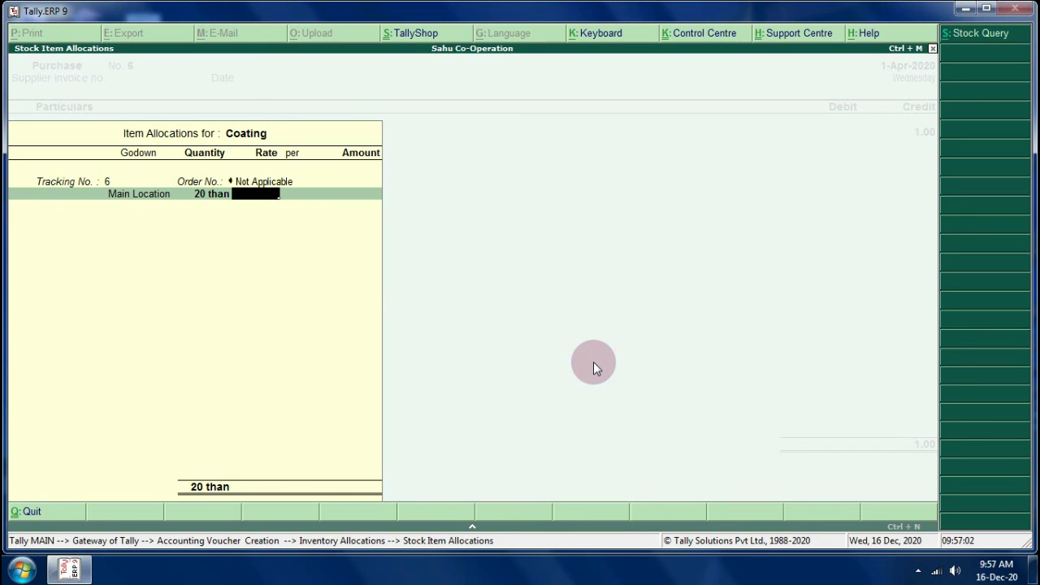
{"action": "type", "text": "30"}
{"action": "key", "text": "Return"}
{"action": "key", "text": "Return"}
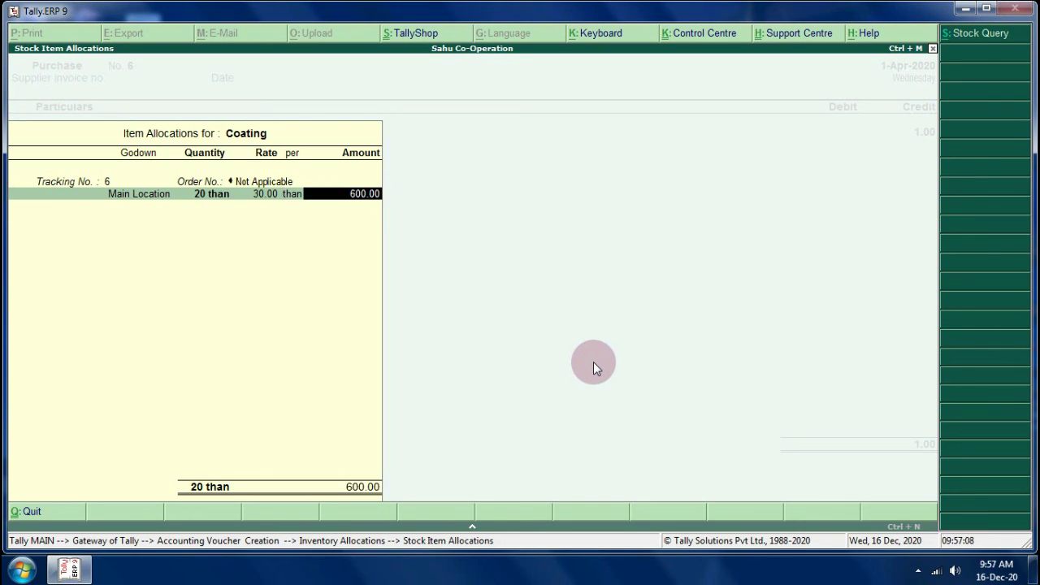
{"action": "key", "text": "Return"}
{"action": "key", "text": "Return"}
{"action": "key", "text": "Return"}
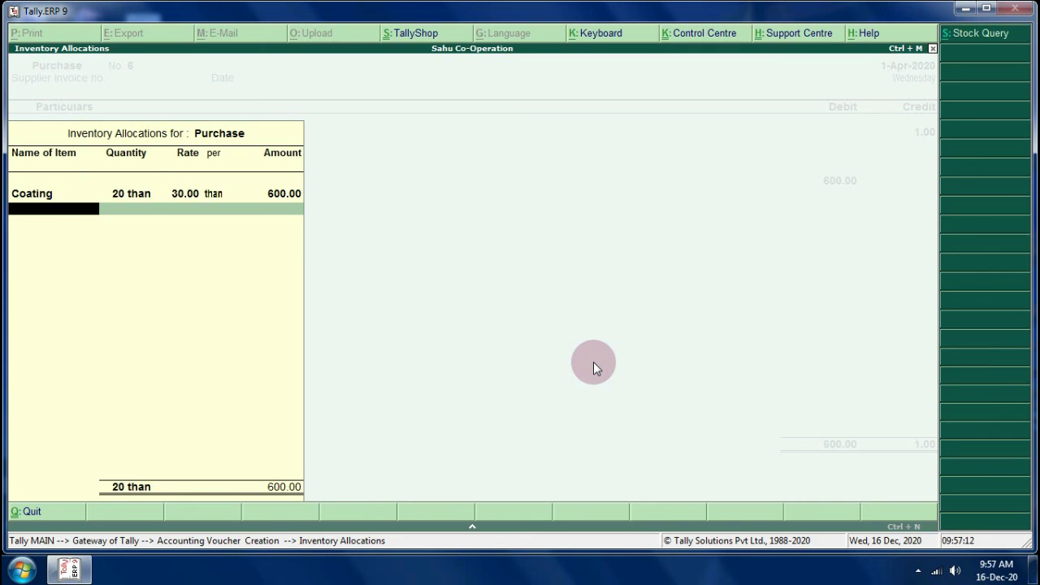
Add Dhoti to the purchase with tracking number 6, order number Not Applicable and the godown Main Location.
{"action": "type", "text": "D"}
{"action": "key", "text": "Return"}
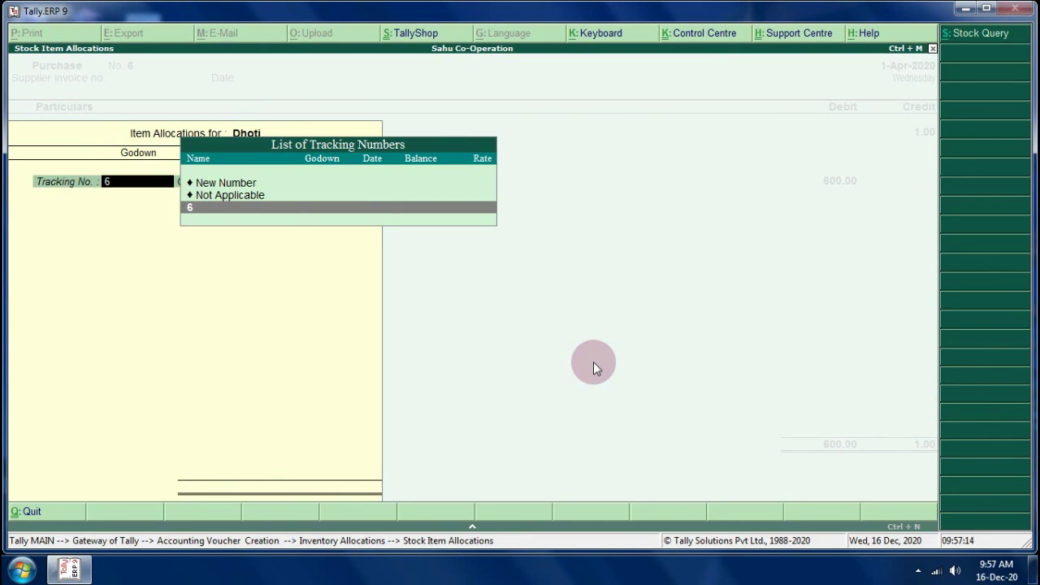
{"action": "key", "text": "Return"}
{"action": "key", "text": "Return"}
{"action": "type", "text": "M"}
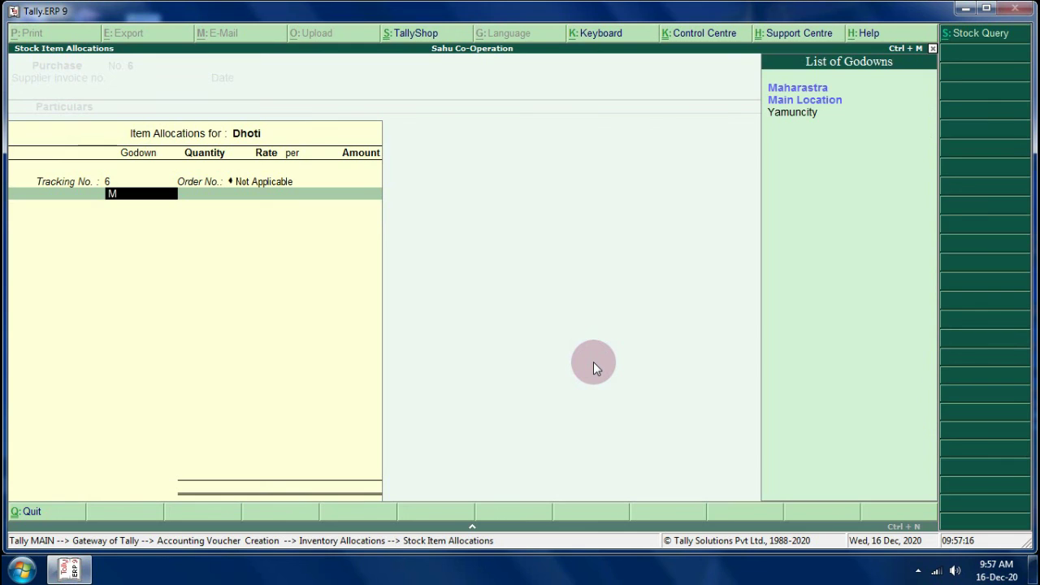
{"action": "key", "text": "Down"}
{"action": "key", "text": "Return"}
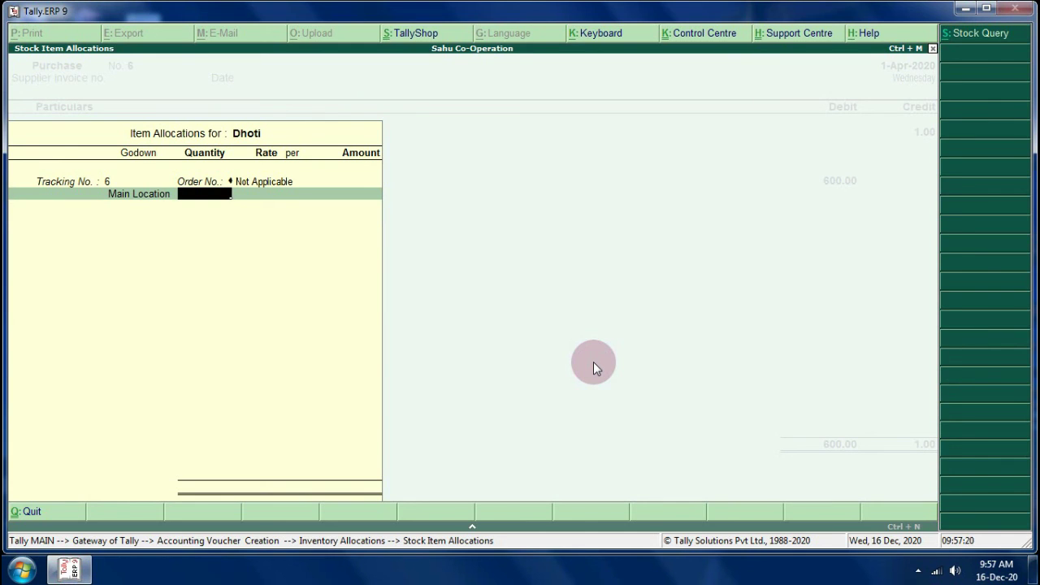
Allocate 40 than of Dhoti at a rate of 9.00 per than and end its allocation list.
{"action": "type", "text": "40"}
{"action": "key", "text": "Return"}
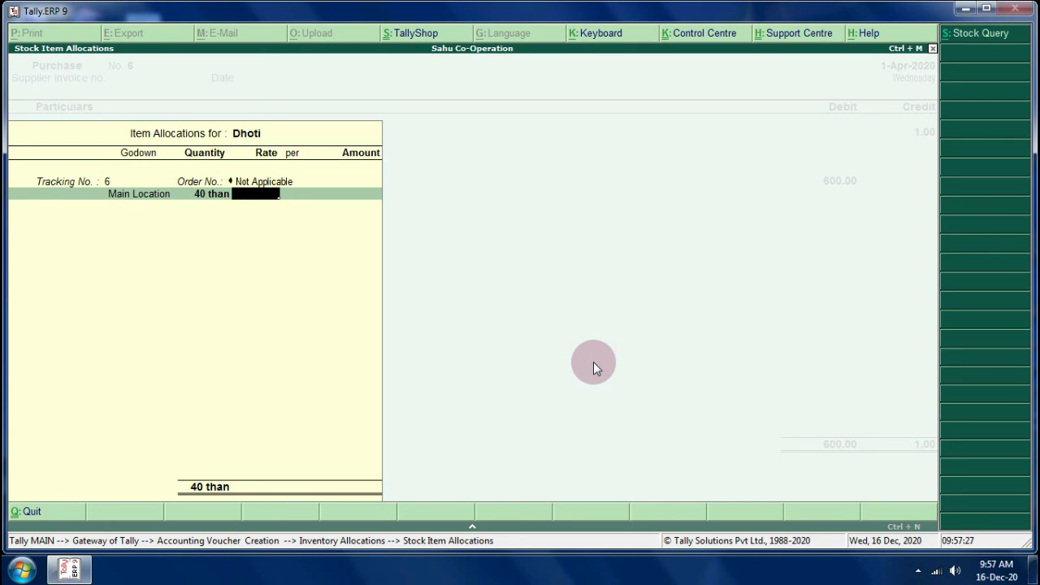
{"action": "type", "text": "9"}
{"action": "key", "text": "Return"}
{"action": "key", "text": "Return"}
{"action": "key", "text": "Return"}
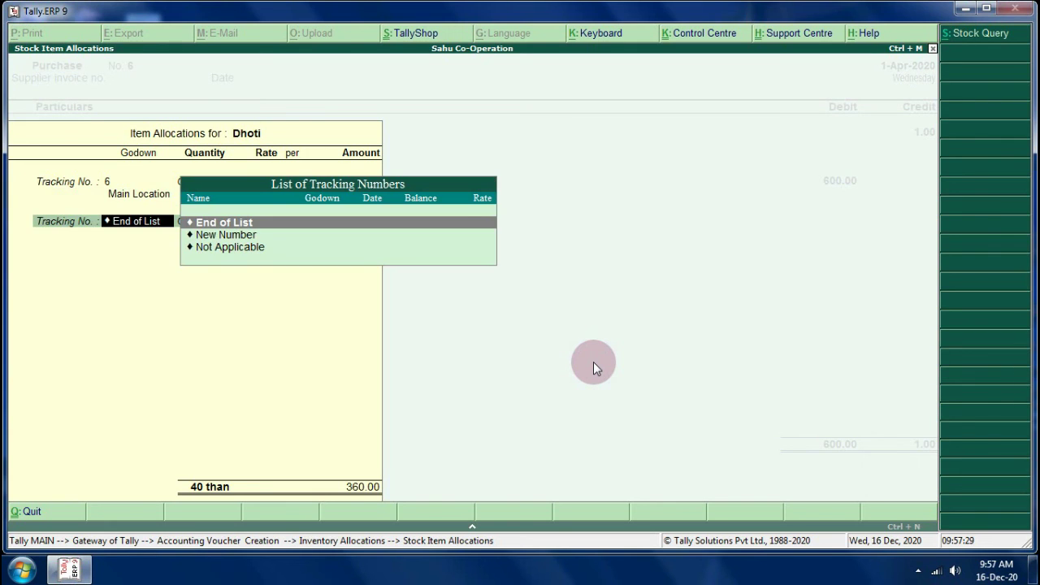
{"action": "key", "text": "Return"}
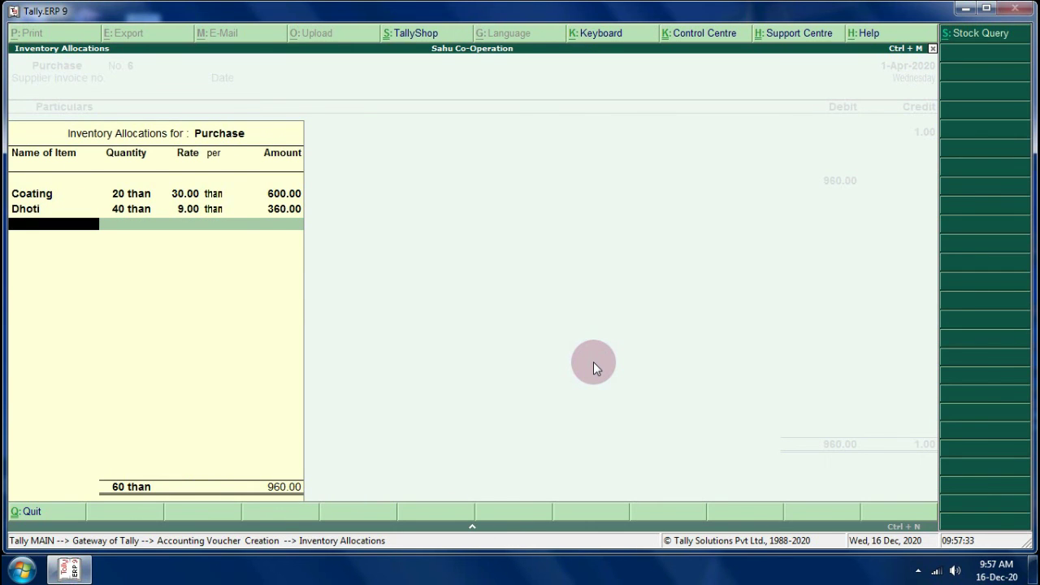
Add Shirting to the purchase with tracking number 6, order number Not Applicable and the godown Main Location.
{"action": "type", "text": "Sh"}
{"action": "key", "text": "Return"}
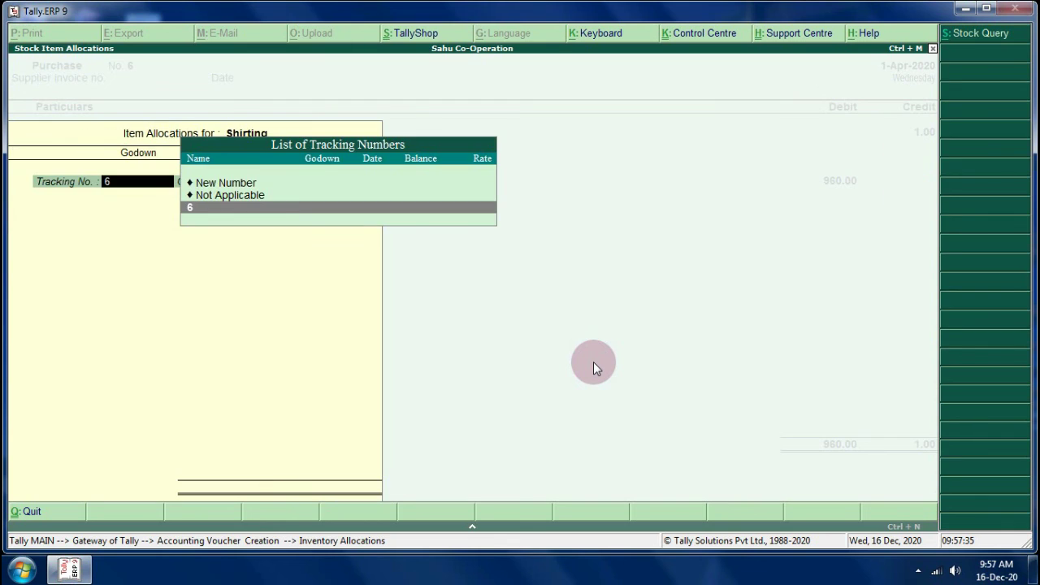
{"action": "key", "text": "Return"}
{"action": "type", "text": "M"}
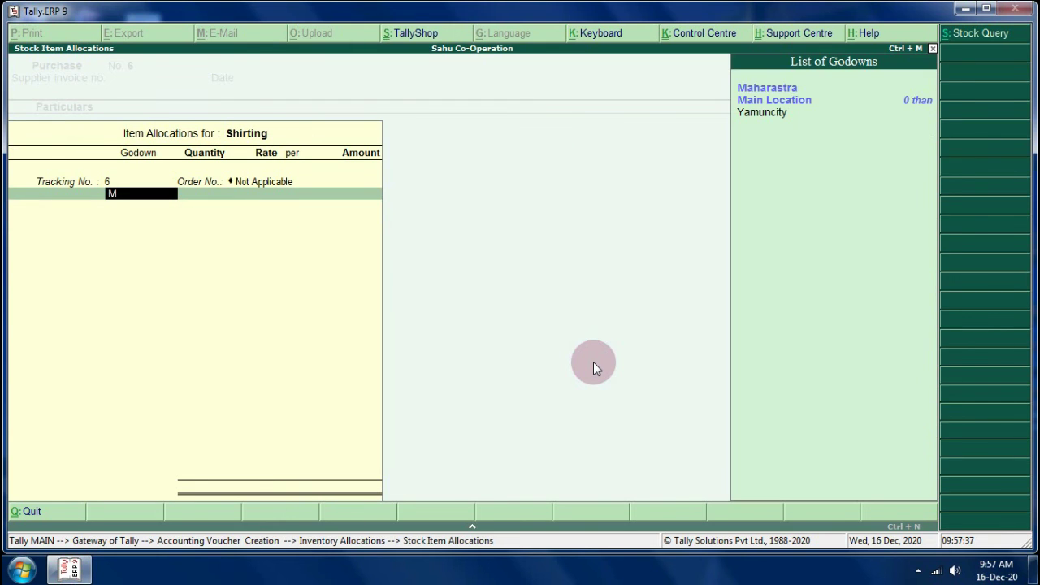
{"action": "key", "text": "Down"}
{"action": "key", "text": "Return"}
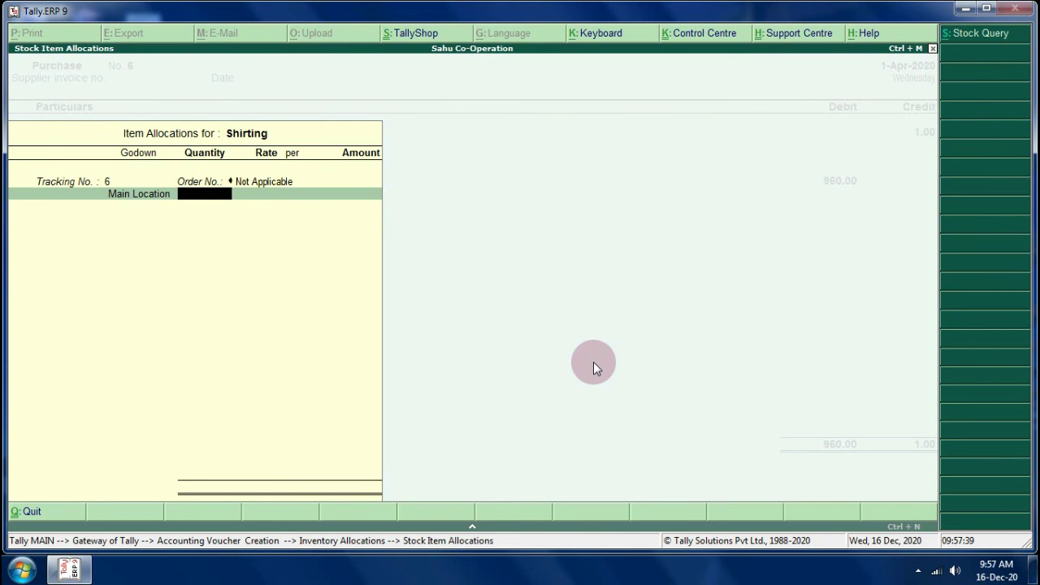
Allocate 50 than of Shirting at a rate of 10.00 per than and end its allocation list.
{"action": "type", "text": "50"}
{"action": "key", "text": "Return"}
{"action": "key", "text": "Return"}
{"action": "key", "text": "Return"}
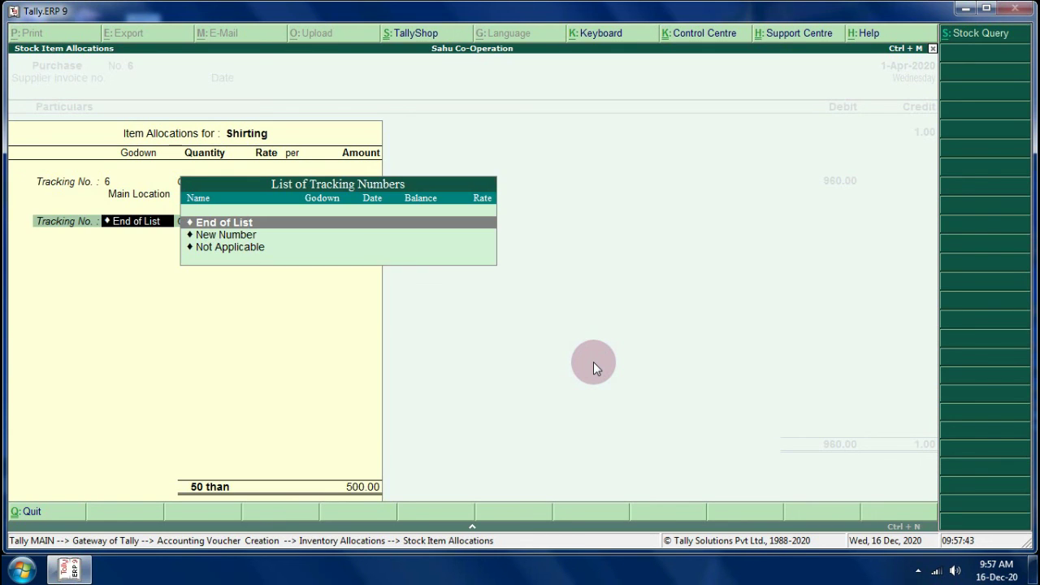
{"action": "key", "text": "Return"}
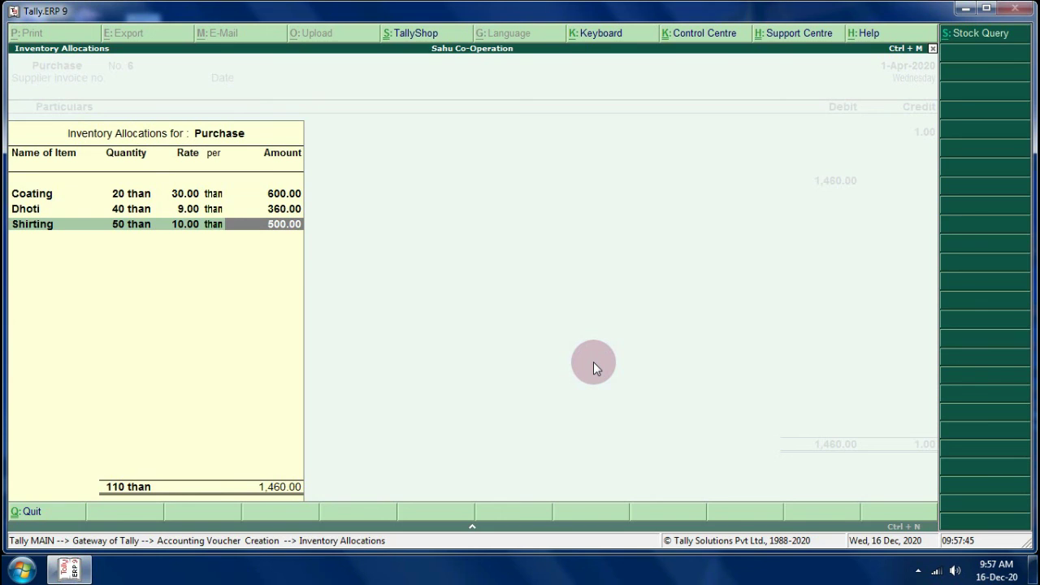
{"action": "key", "text": "Return"}
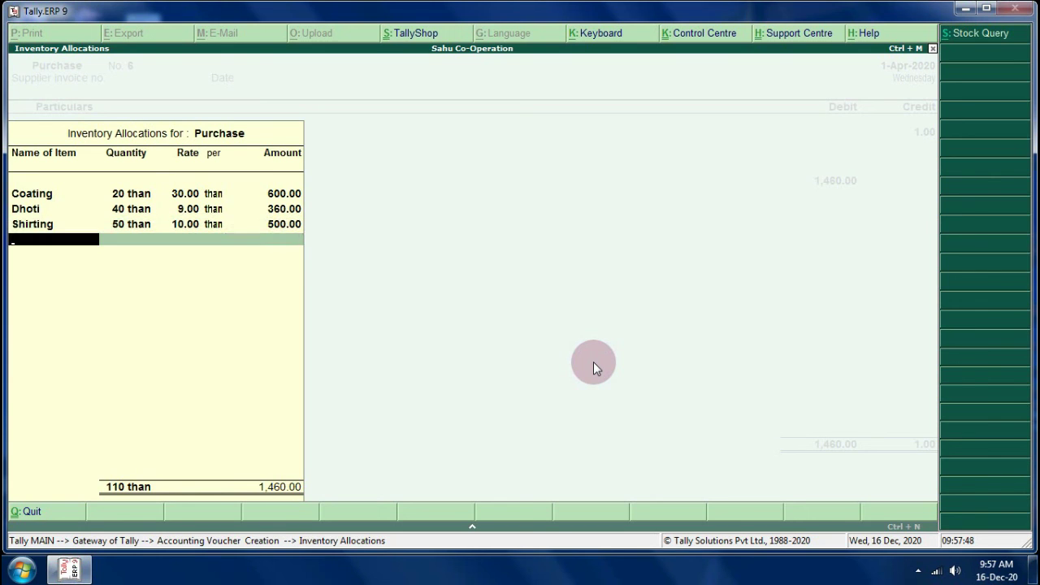
Reopen the Shirting allocation, set its rate to 14.80 per than, and finish the inventory allocations.
{"action": "key", "text": "Up"}
{"action": "key", "text": "Up"}
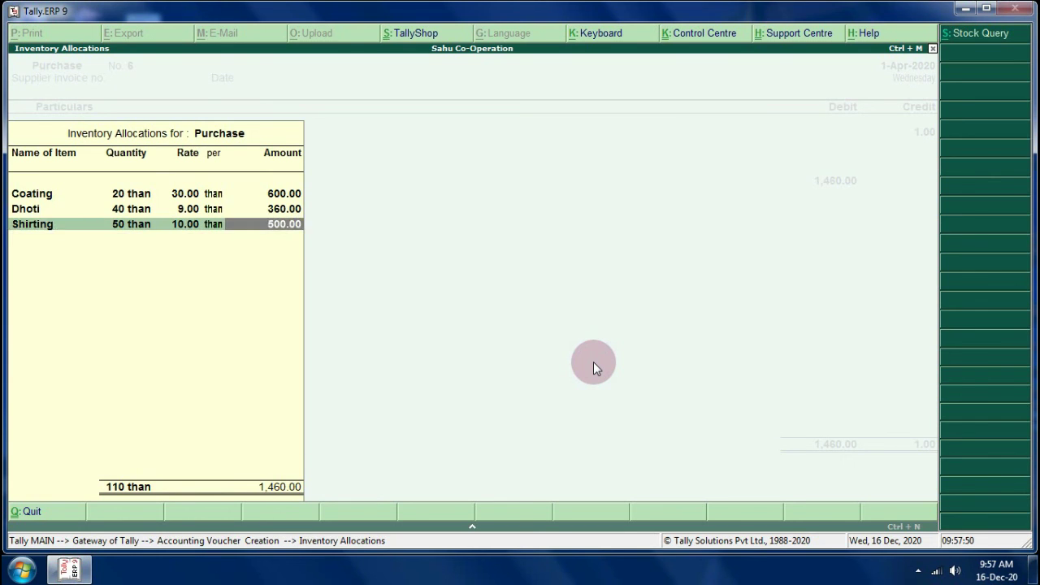
{"action": "key", "text": "Return"}
{"action": "key", "text": "Return"}
{"action": "key", "text": "Return"}
{"action": "key", "text": "Return"}
{"action": "key", "text": "Return"}
{"action": "key", "text": "Return"}
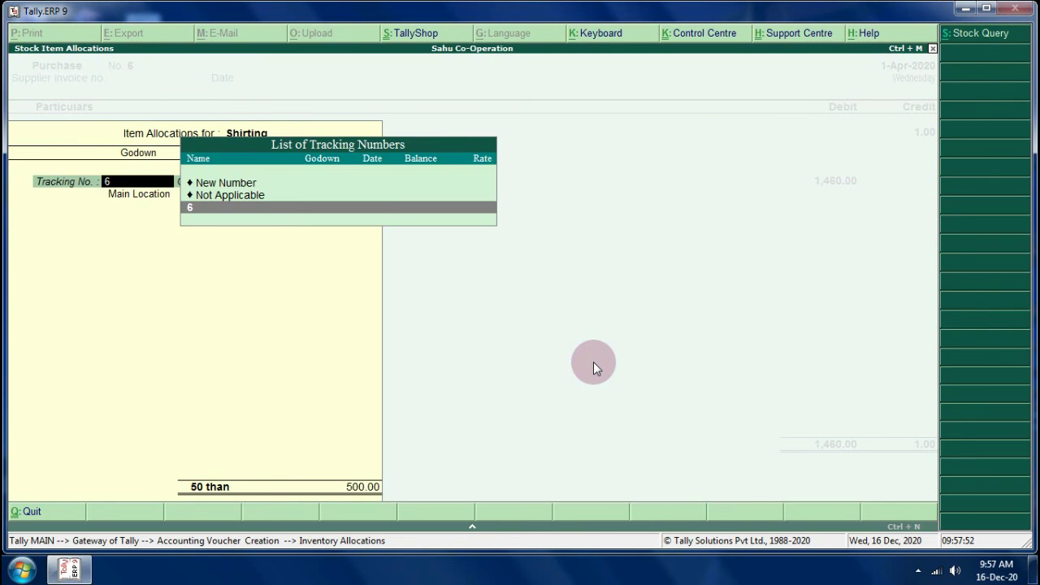
{"action": "key", "text": "Return"}
{"action": "key", "text": "BackSpace"}
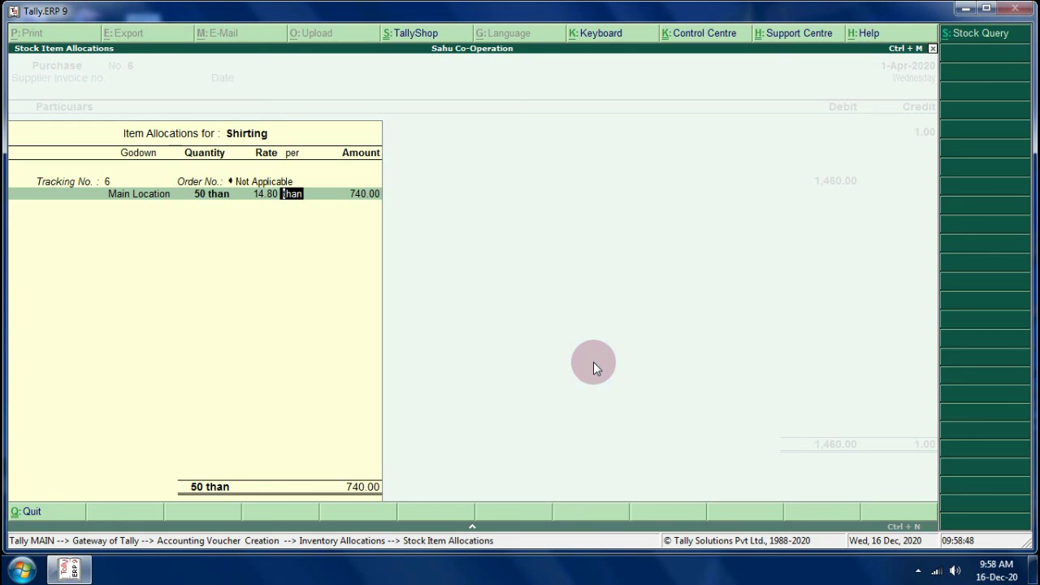
{"action": "key", "text": "Return"}
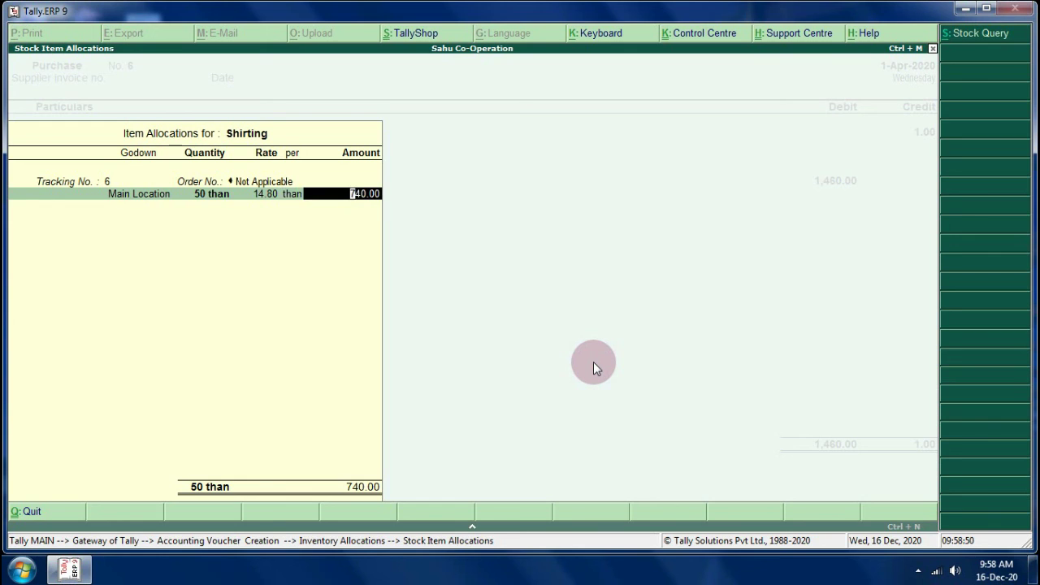
{"action": "key", "text": "Return"}
{"action": "key", "text": "Return"}
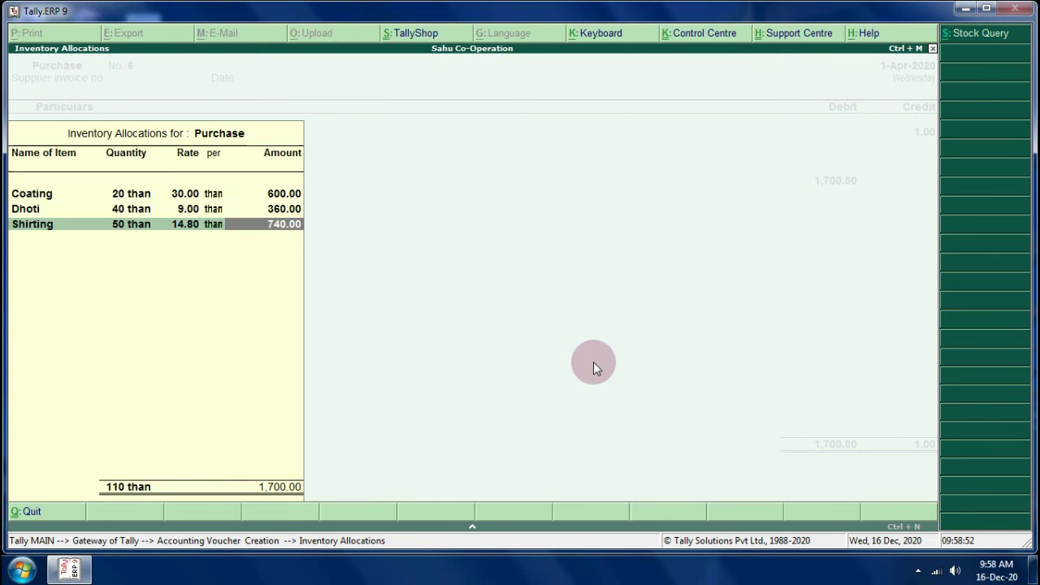
{"action": "key", "text": "Return"}
{"action": "key", "text": "Return"}
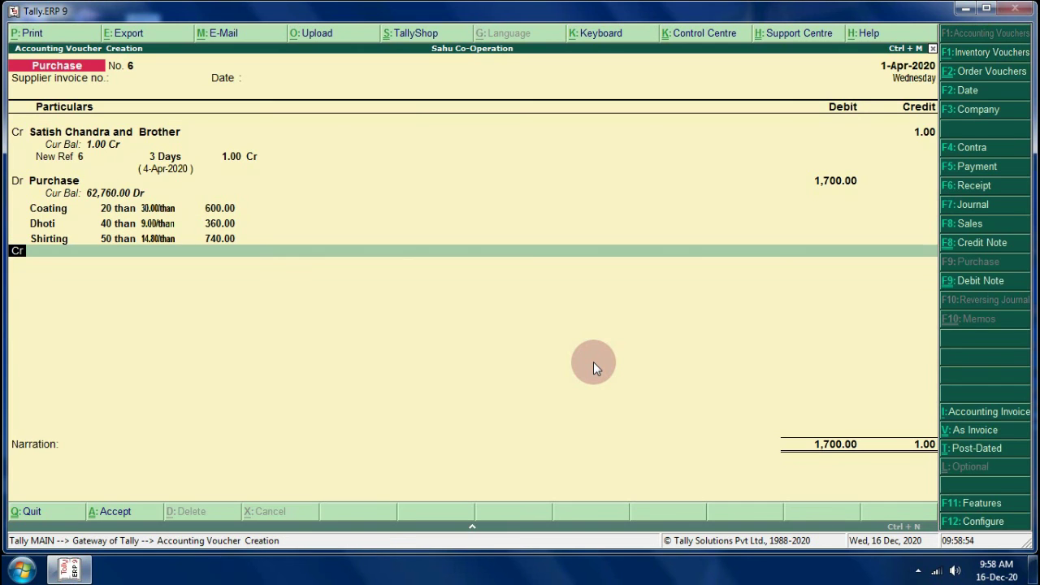
Set the credit to Satish Chandra and Brother to 1,700.00, keeping new reference 6 with 3 credit days.
{"action": "key", "text": "Up"}
{"action": "key", "text": "Up"}
{"action": "key", "text": "Up"}
{"action": "key", "text": "Up"}
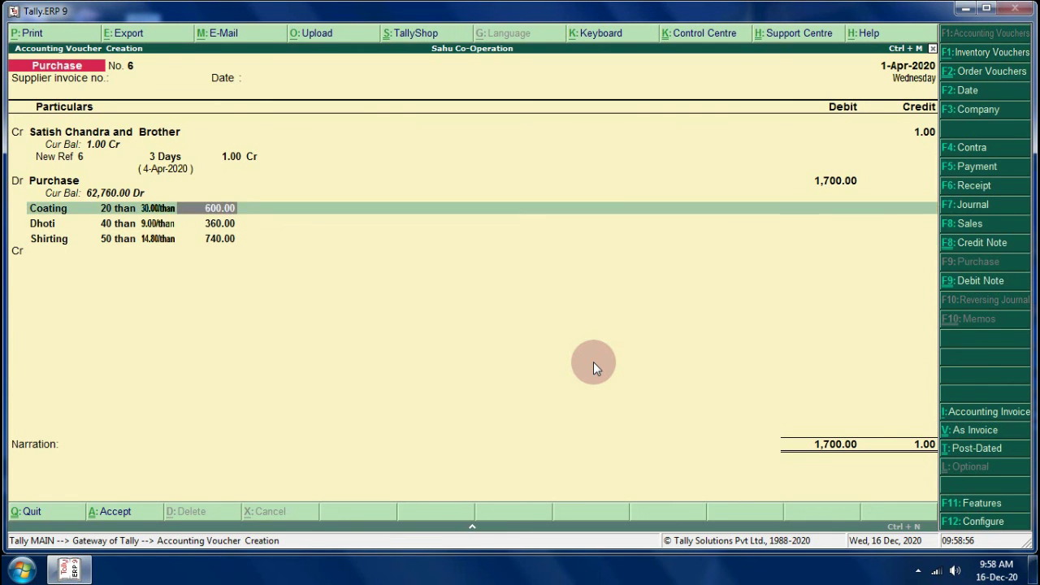
{"action": "key", "text": "Up"}
{"action": "key", "text": "Up"}
{"action": "key", "text": "Up"}
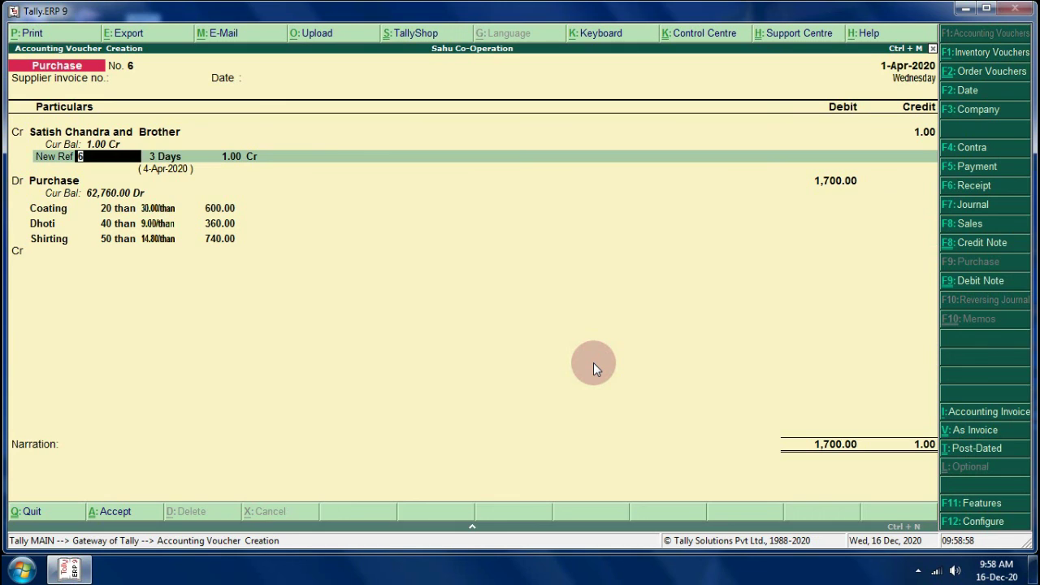
{"action": "key", "text": "Up"}
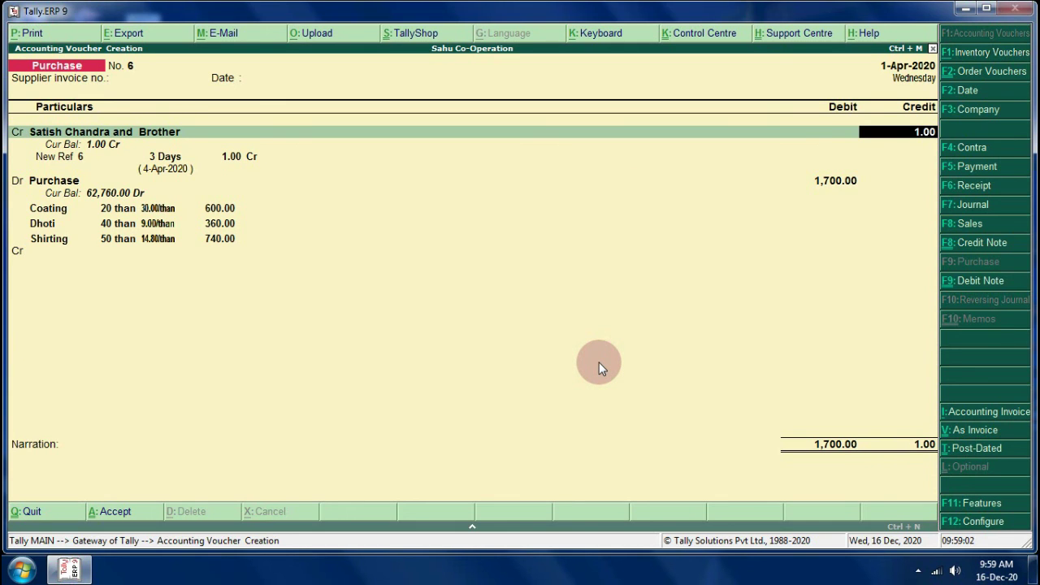
{"action": "type", "text": "1700"}
{"action": "key", "text": "Return"}
{"action": "key", "text": "Return"}
{"action": "key", "text": "Return"}
{"action": "key", "text": "Return"}
{"action": "key", "text": "Return"}
{"action": "key", "text": "Return"}
{"action": "key", "text": "Return"}
{"action": "key", "text": "Return"}
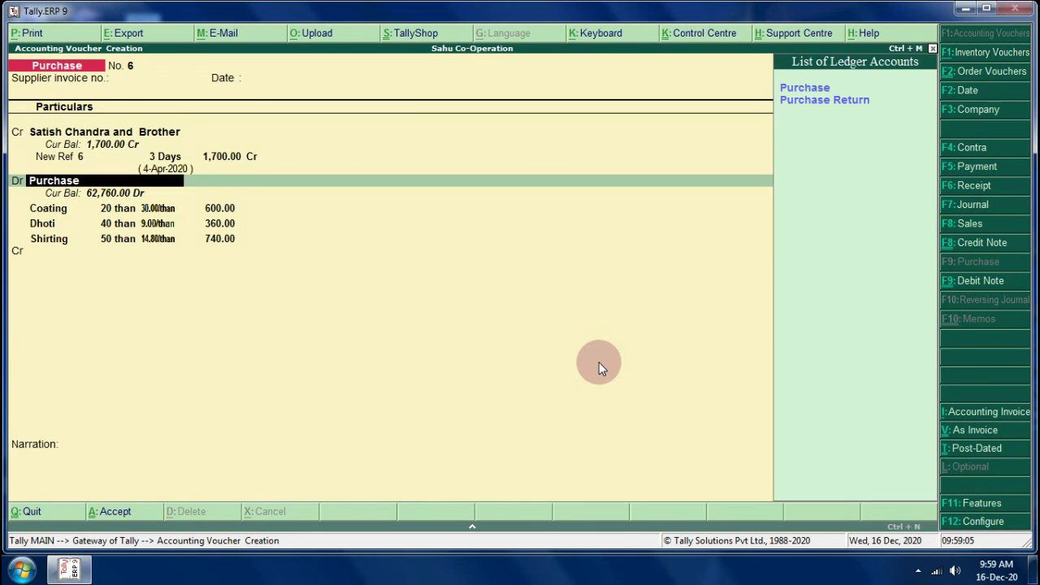
Accept the Purchase debit and the existing Coating, Dhoti and Shirting allocations, and continue to the voucher's narration.
{"action": "key", "text": "Return"}
{"action": "key", "text": "Return"}
{"action": "key", "text": "Return"}
{"action": "key", "text": "Return"}
{"action": "key", "text": "Return"}
{"action": "key", "text": "Return"}
{"action": "key", "text": "Return"}
{"action": "key", "text": "Return"}
{"action": "key", "text": "Return"}
{"action": "key", "text": "Return"}
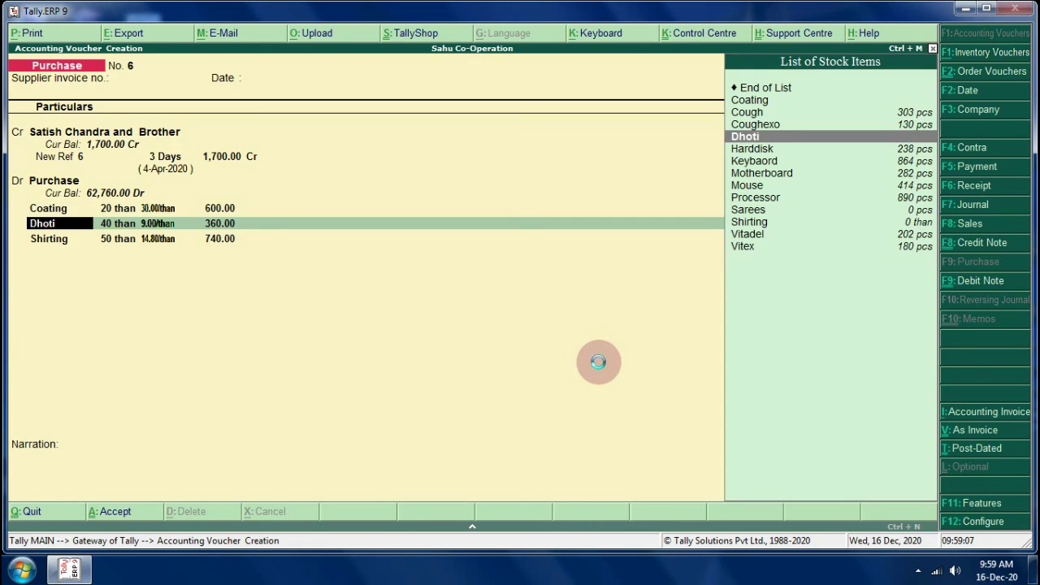
{"action": "key", "text": "Return"}
{"action": "key", "text": "Return"}
{"action": "key", "text": "Return"}
{"action": "key", "text": "Return"}
{"action": "key", "text": "Return"}
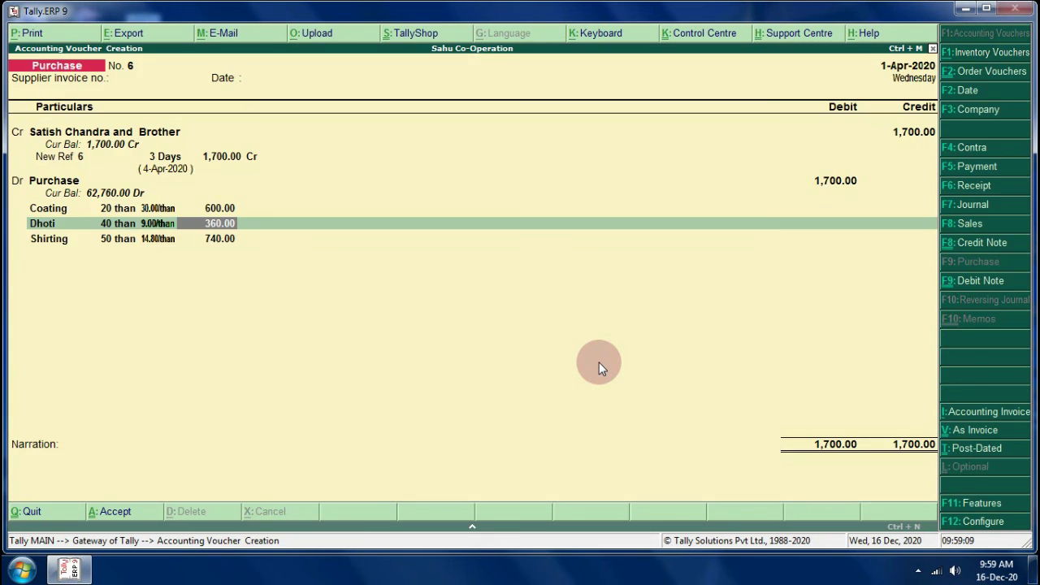
{"action": "key", "text": "Return"}
{"action": "key", "text": "Return"}
{"action": "key", "text": "Return"}
{"action": "key", "text": "Return"}
{"action": "key", "text": "Return"}
{"action": "key", "text": "Return"}
{"action": "key", "text": "Return"}
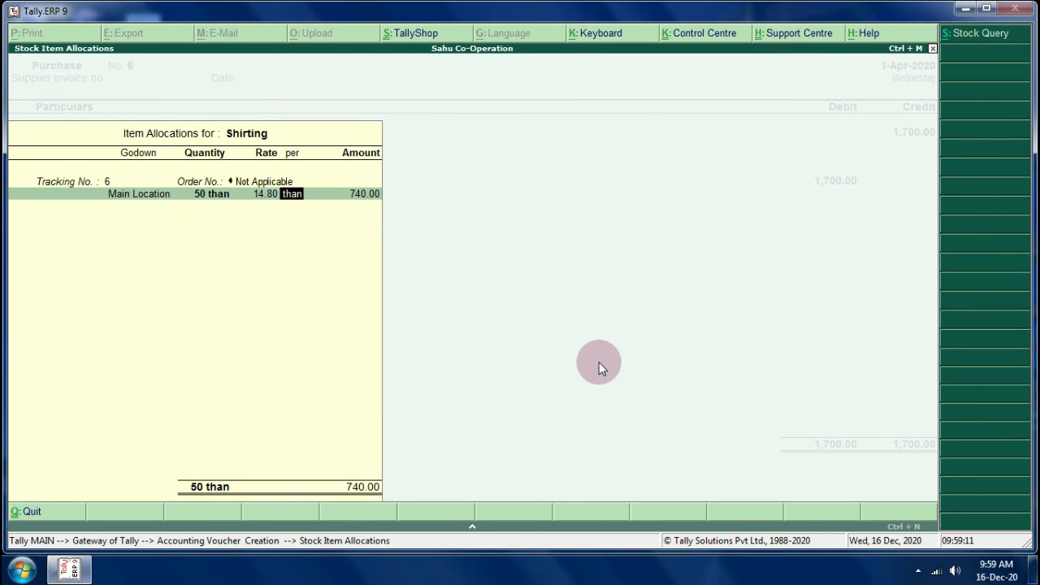
{"action": "key", "text": "Return"}
{"action": "key", "text": "Return"}
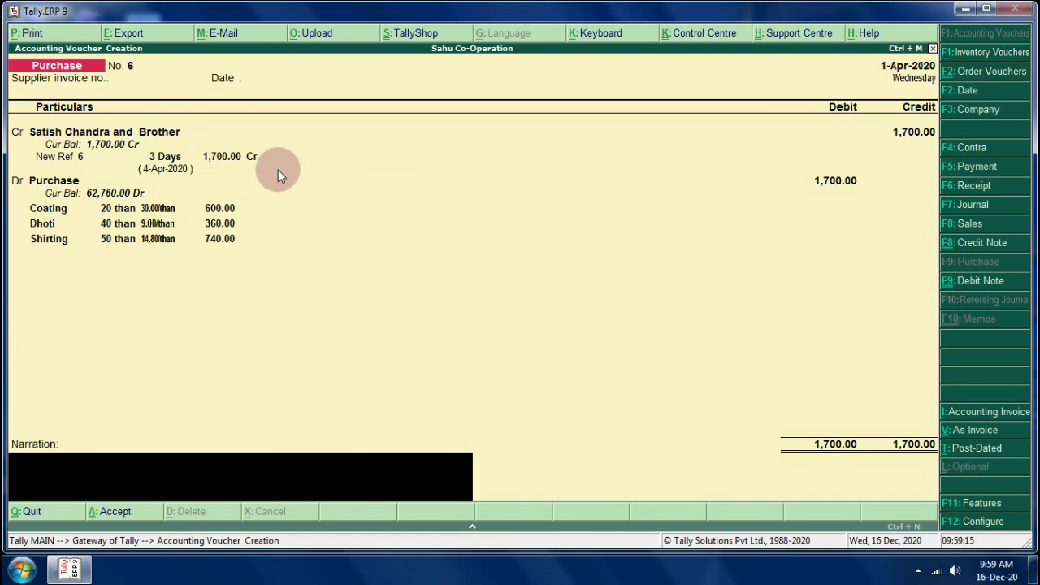
Open the print settings for the purchase voucher.
{"action": "left_click", "coordinate": [33, 34]}
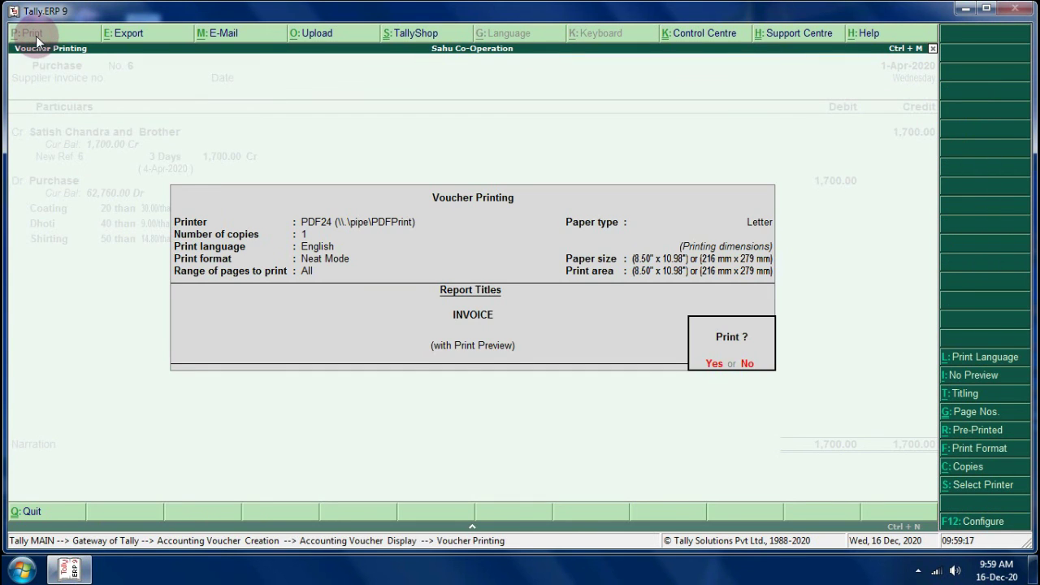